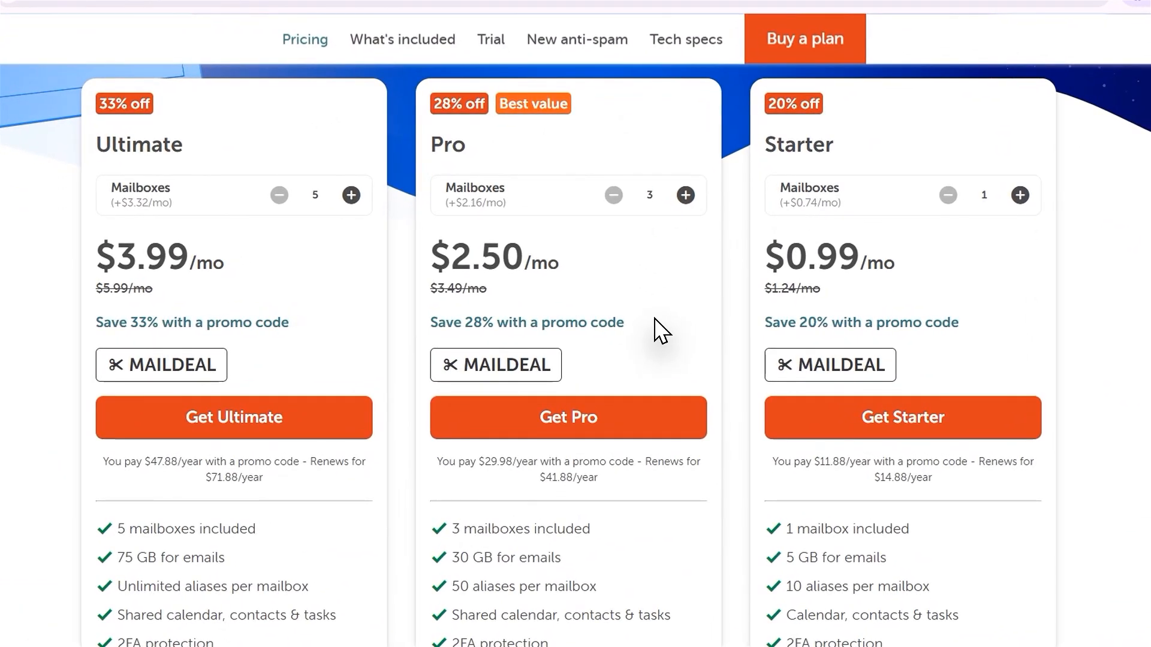
scroll(641, 321, down, 1)
Compare the Ultimate, Pro and Starter business email plans and choose the Pro plan.
scroll(204, 180, up, 1)
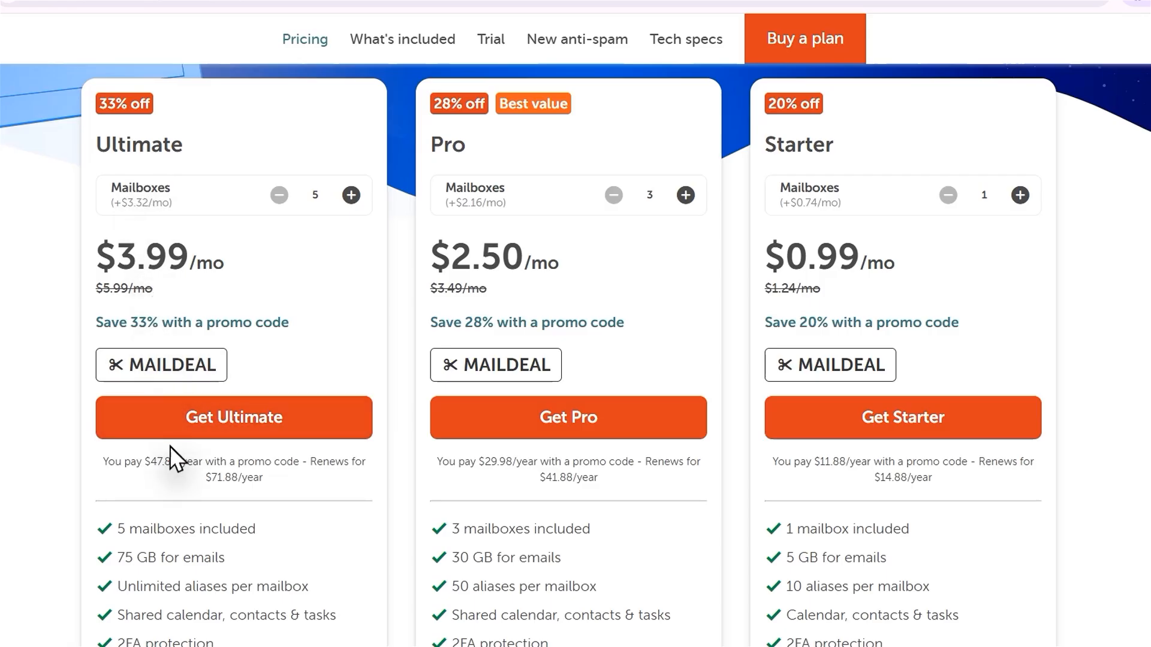
scroll(172, 462, down, 3)
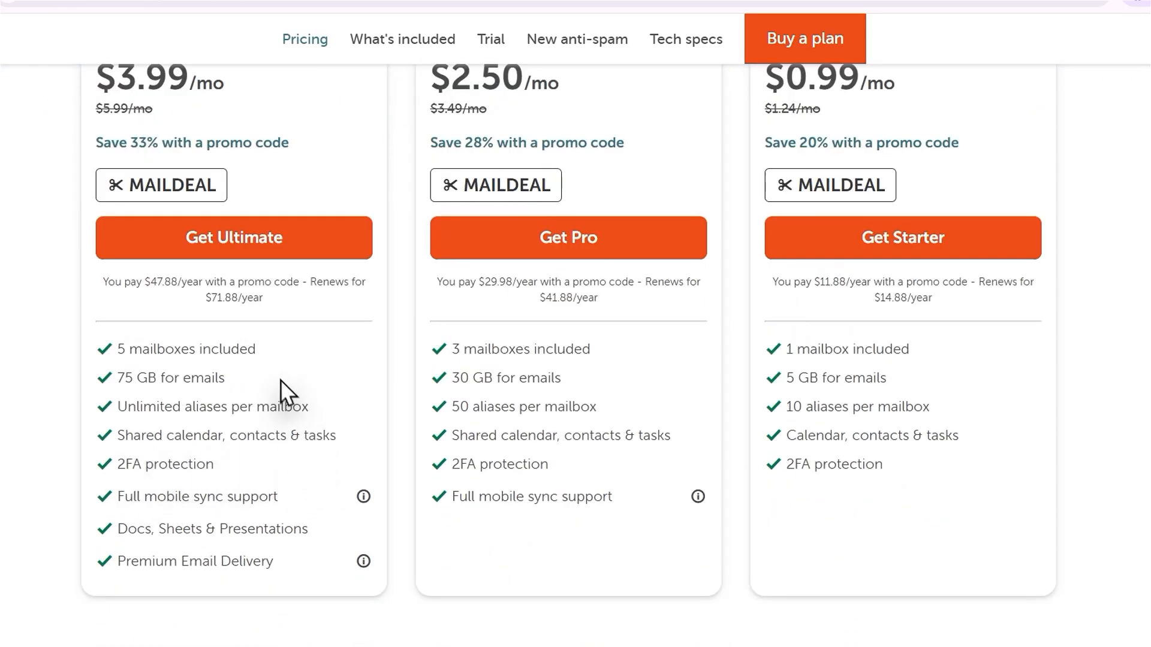
scroll(527, 548, up, 5)
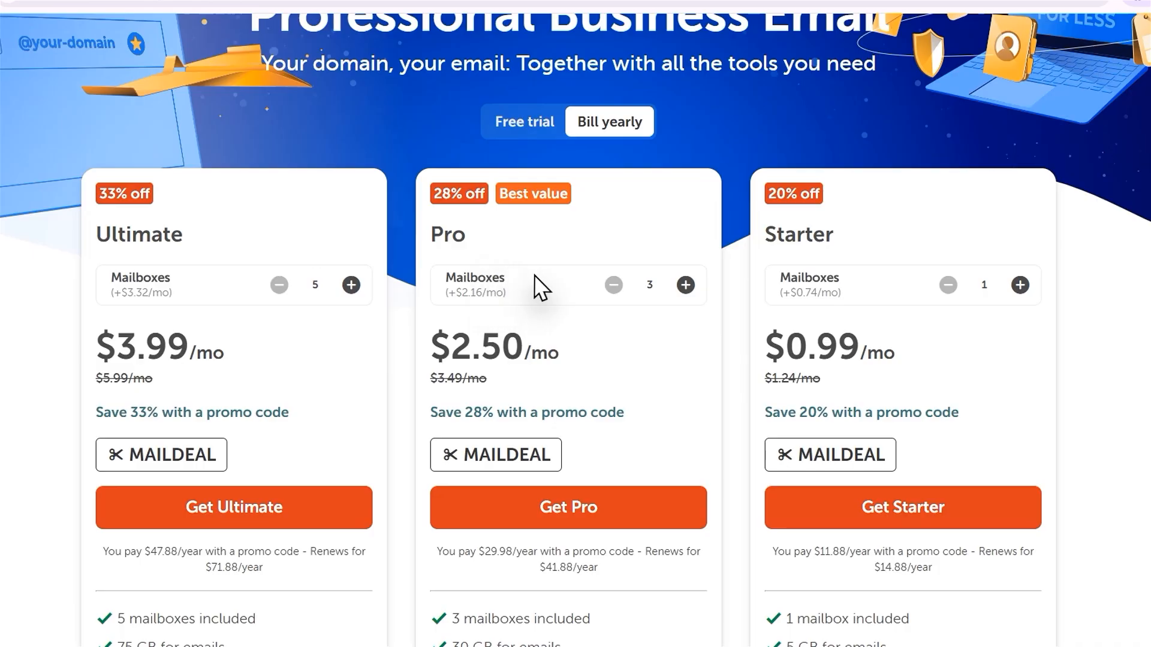
scroll(541, 287, down, 3)
scroll(881, 121, up, 3)
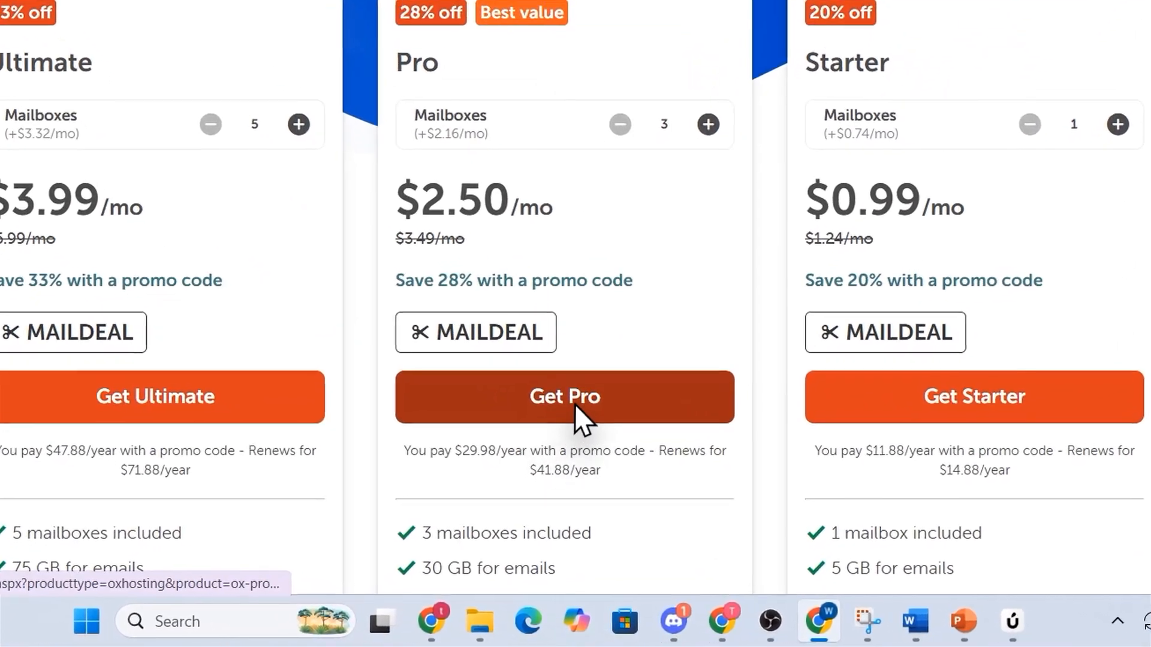
click(541, 456)
drag(725, 336, 865, 339)
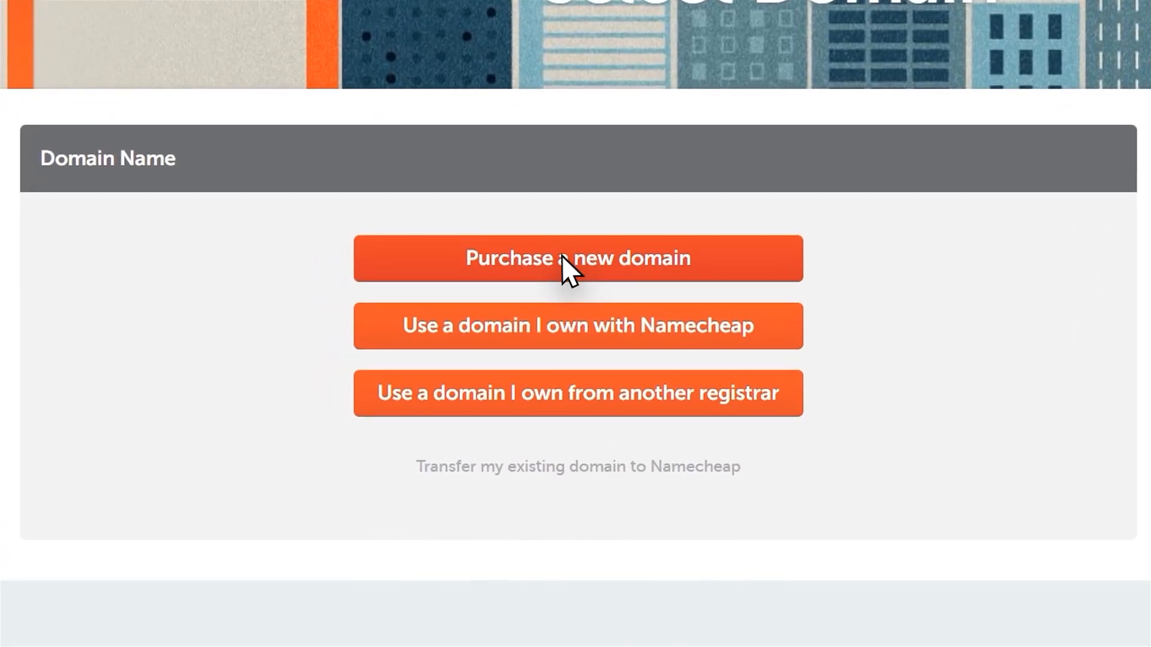
Choose to purchase a new domain and enter techtoolkitacademy.net as the desired domain name.
click(611, 258)
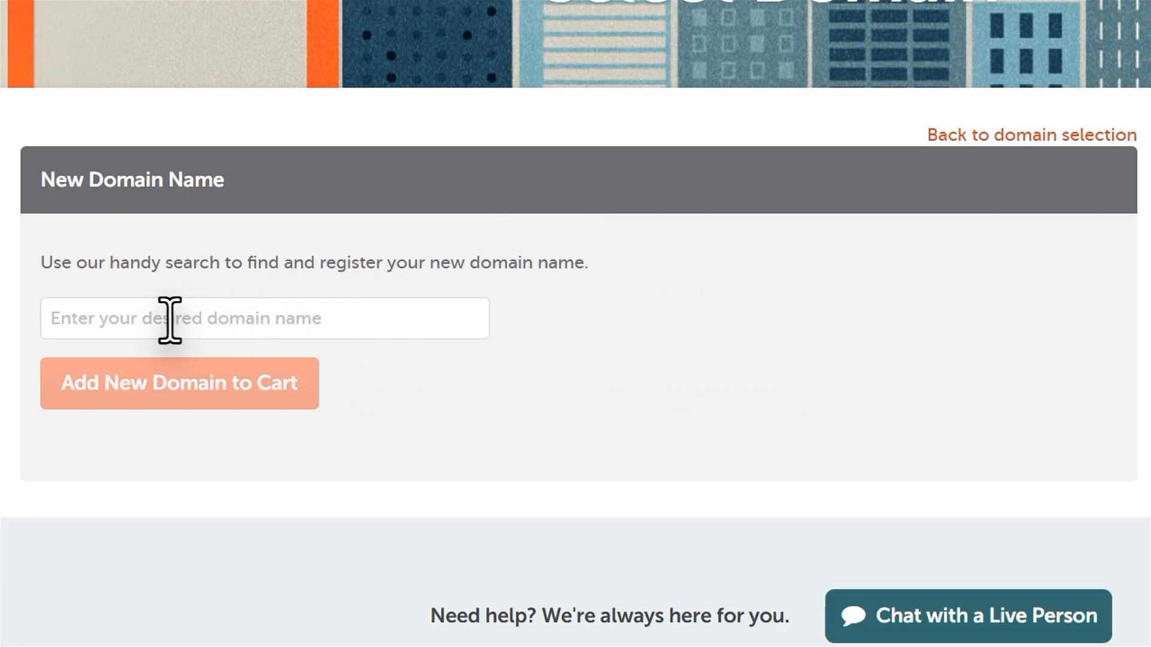
click(120, 320)
text(techtoolkitacademy.net)
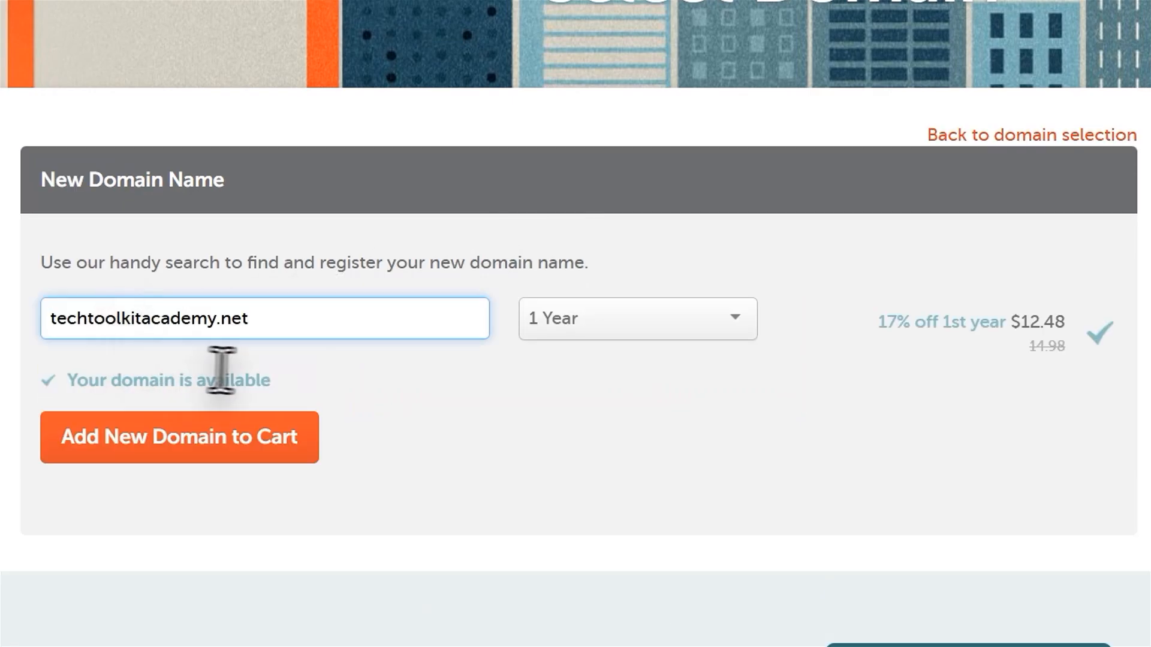
Set the domain registration period to 1 Year and add the new domain to the cart.
click(612, 321)
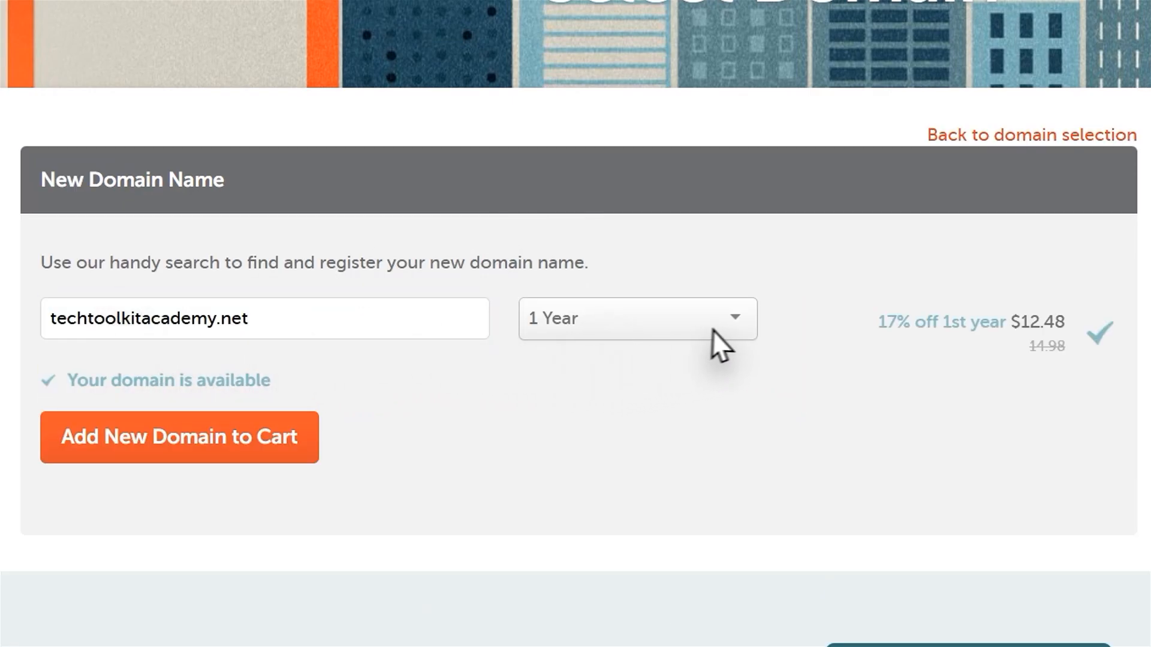
click(734, 325)
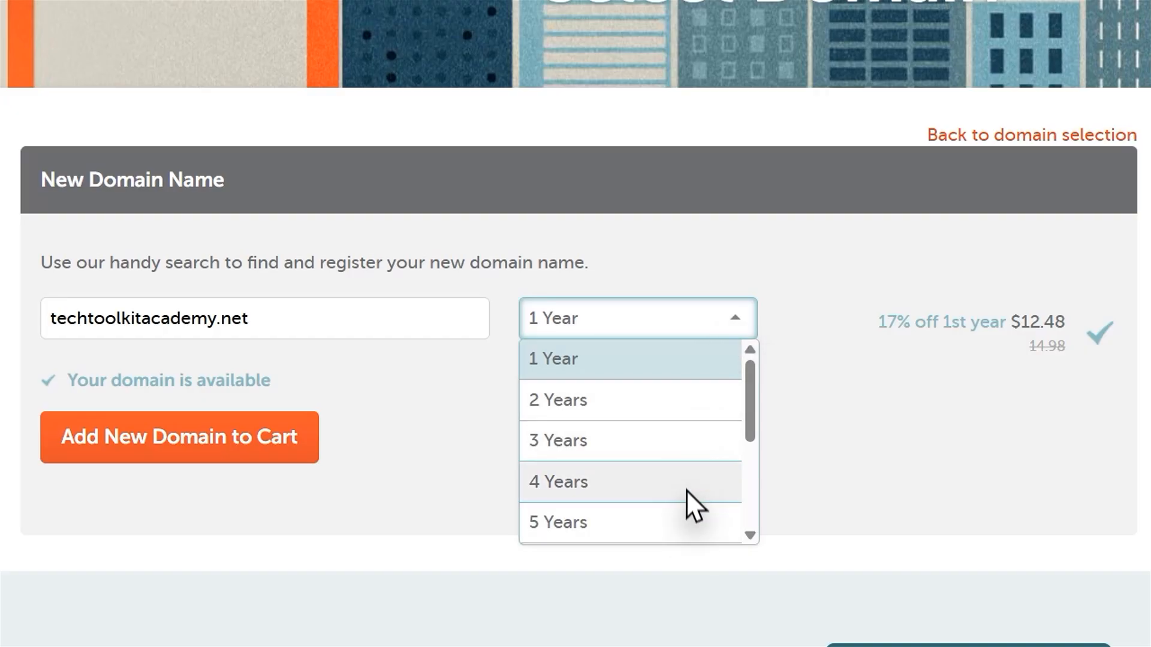
scroll(686, 490, down, 3)
scroll(702, 468, up, 3)
click(697, 359)
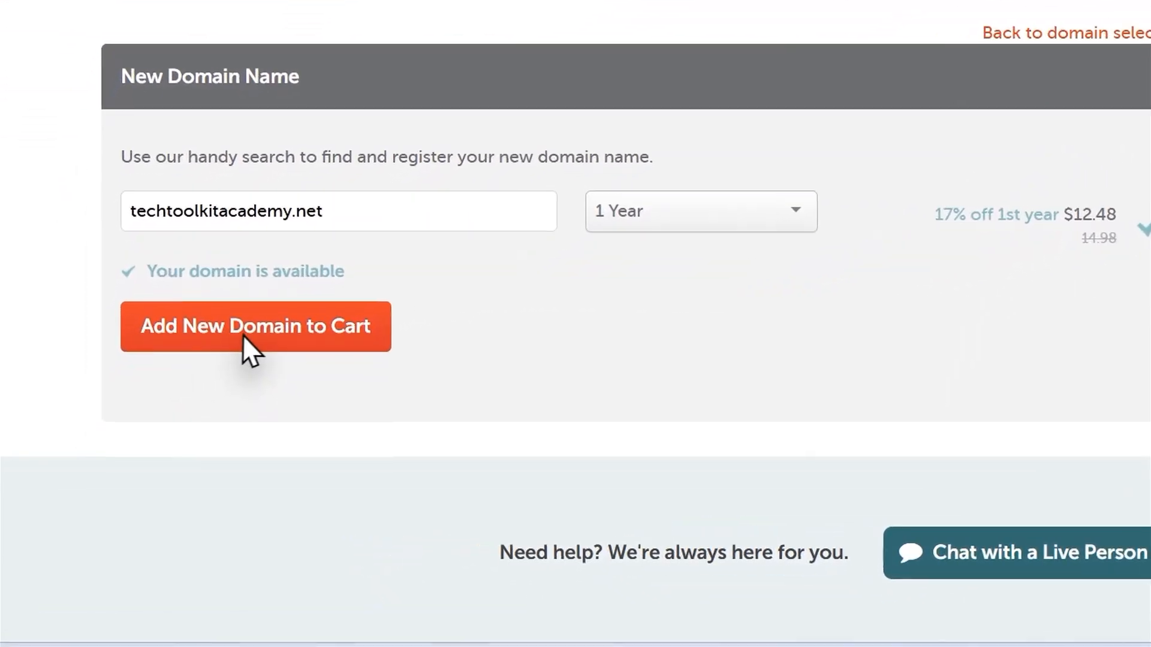
click(255, 330)
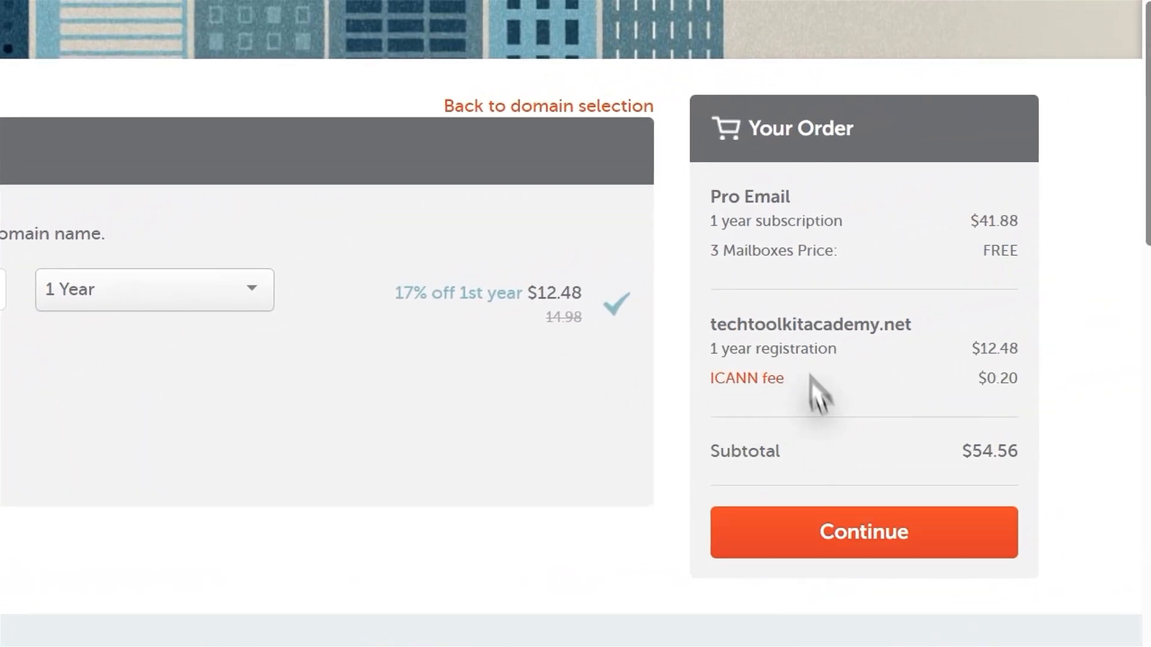
Continue to the mailbox options and add the Pro Email order with 3 mailboxes to the cart.
click(842, 531)
scroll(528, 270, down, 4)
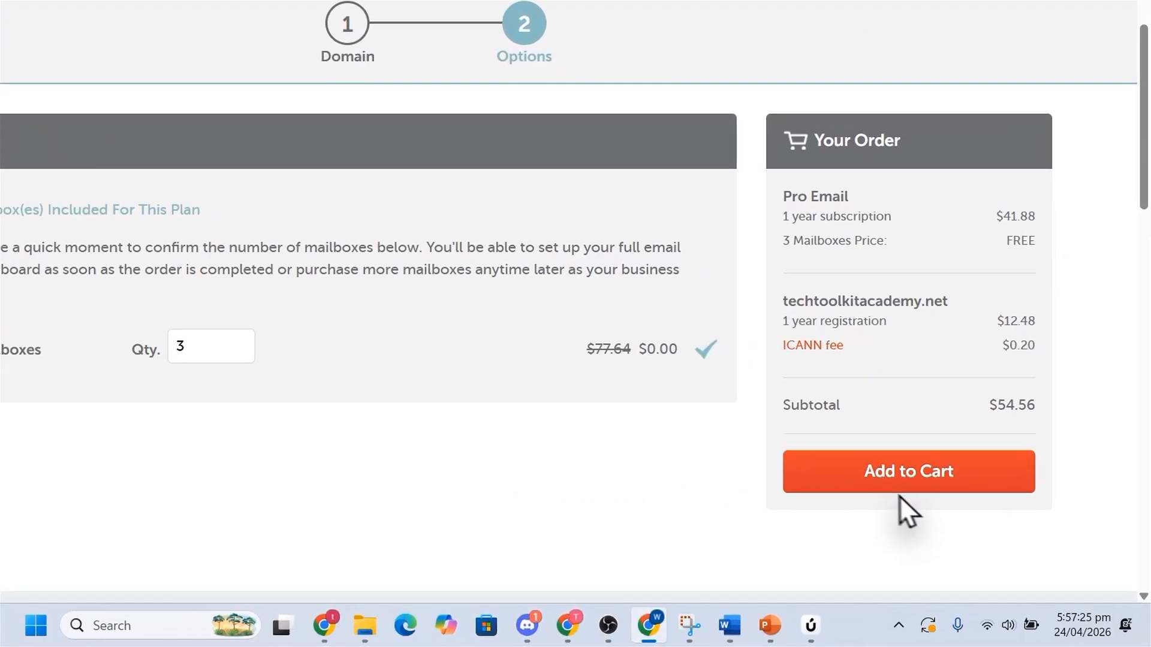
click(927, 505)
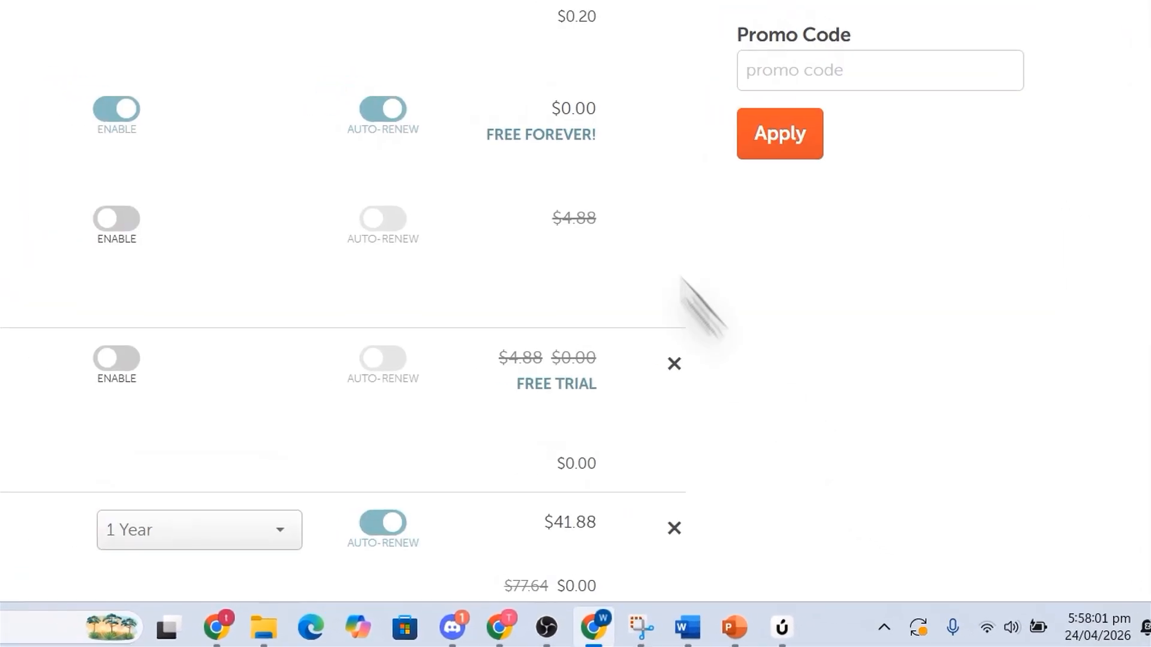
Turn off auto-renewal for the domain registration and the Pro Email subscription in the cart.
click(689, 106)
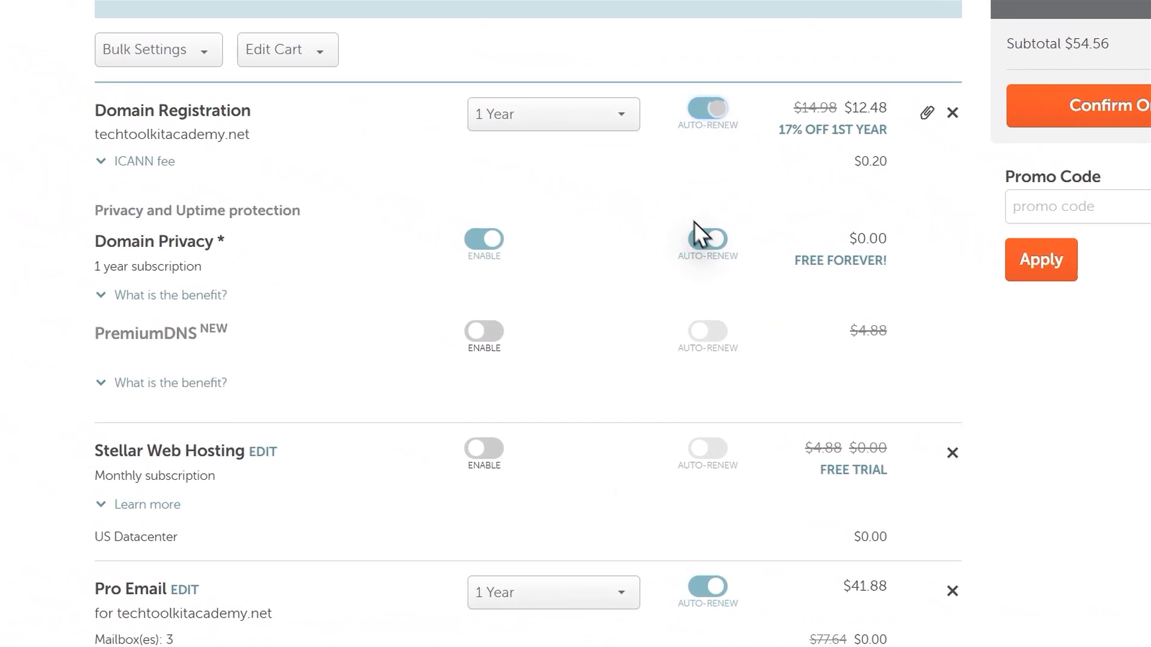
scroll(724, 235, down, 3)
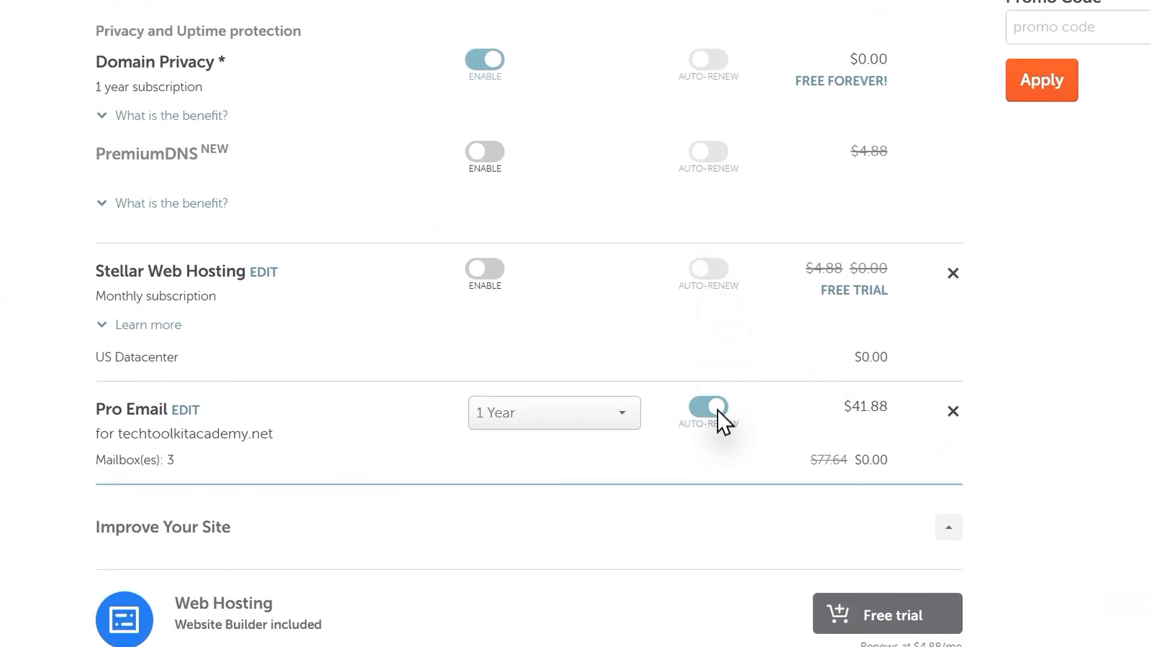
click(714, 419)
scroll(753, 419, down, 12)
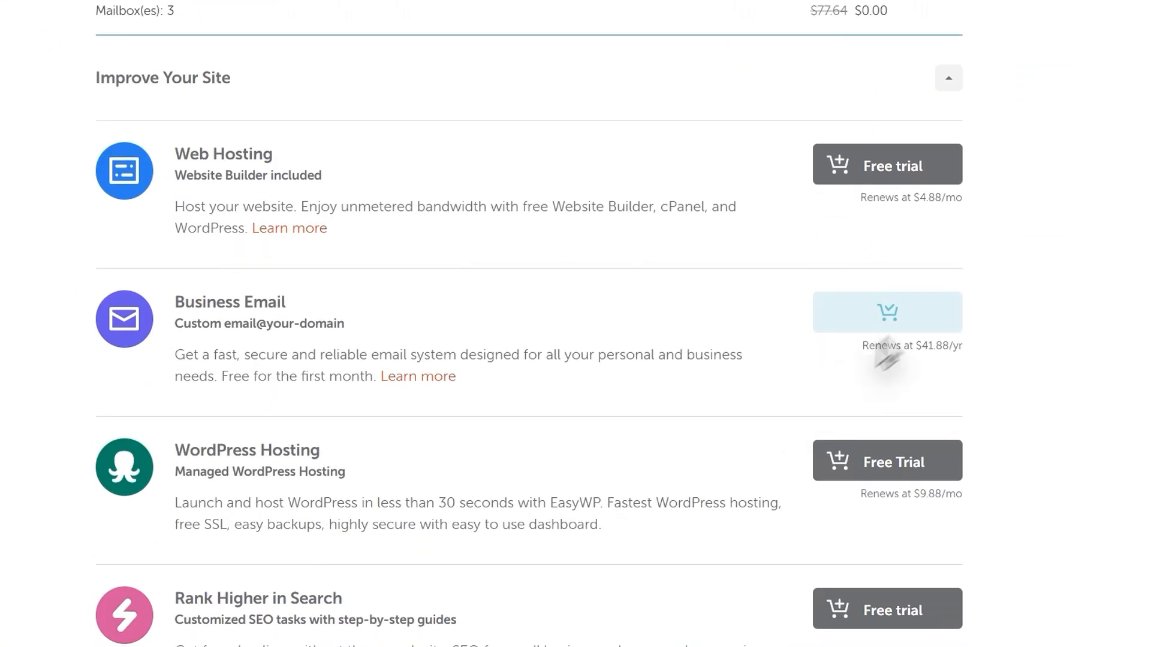
scroll(918, 462, down, 3)
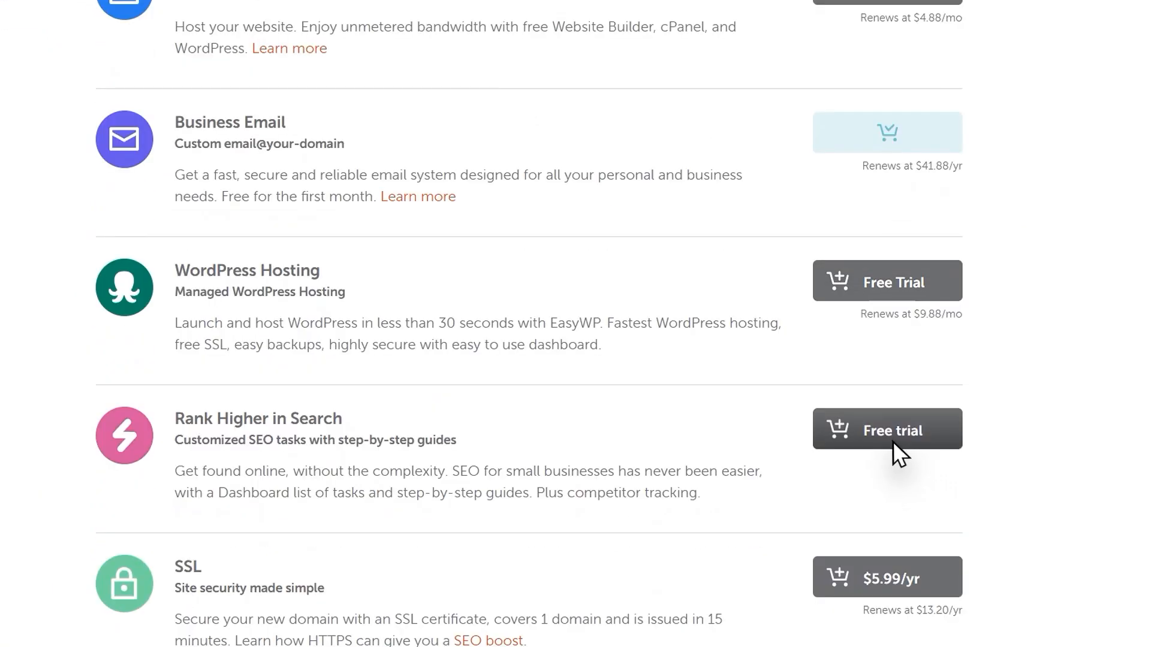
click(894, 444)
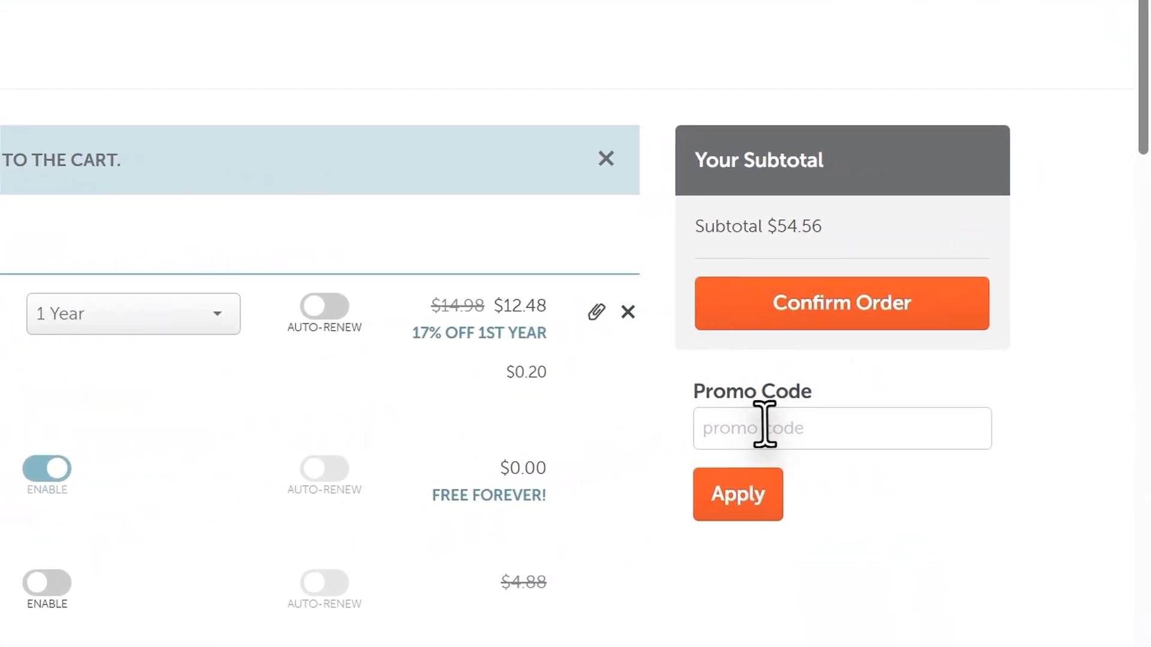
Apply the promo code MAILDEAL to the cart and confirm the order to reach the account sign-up page.
click(1045, 386)
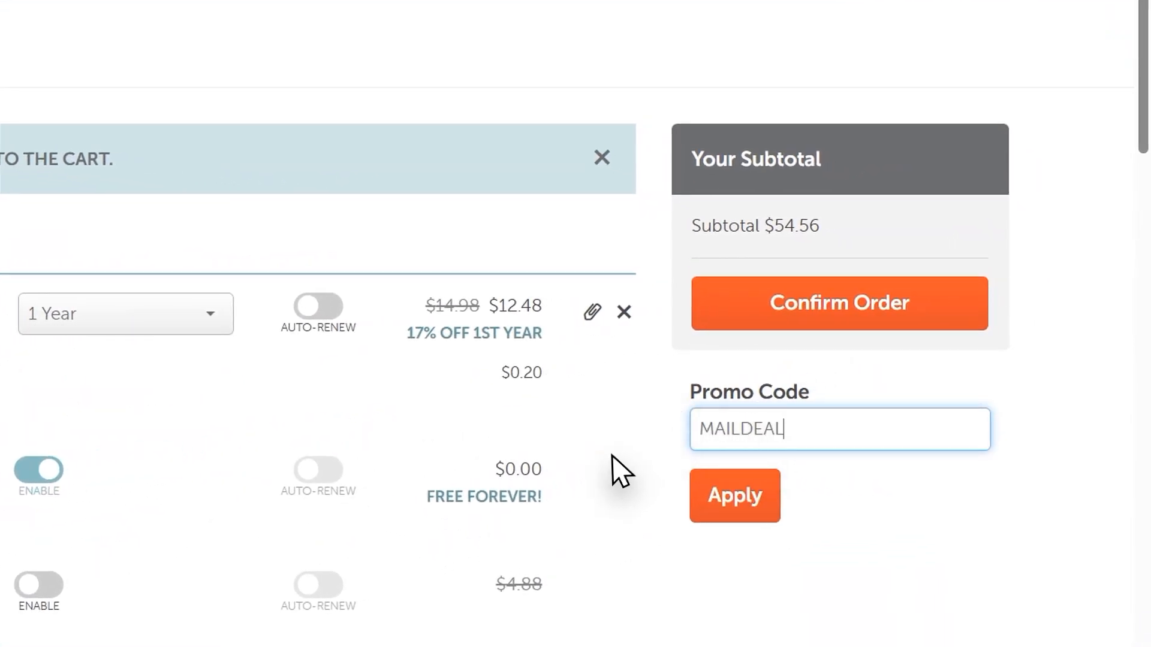
click(733, 498)
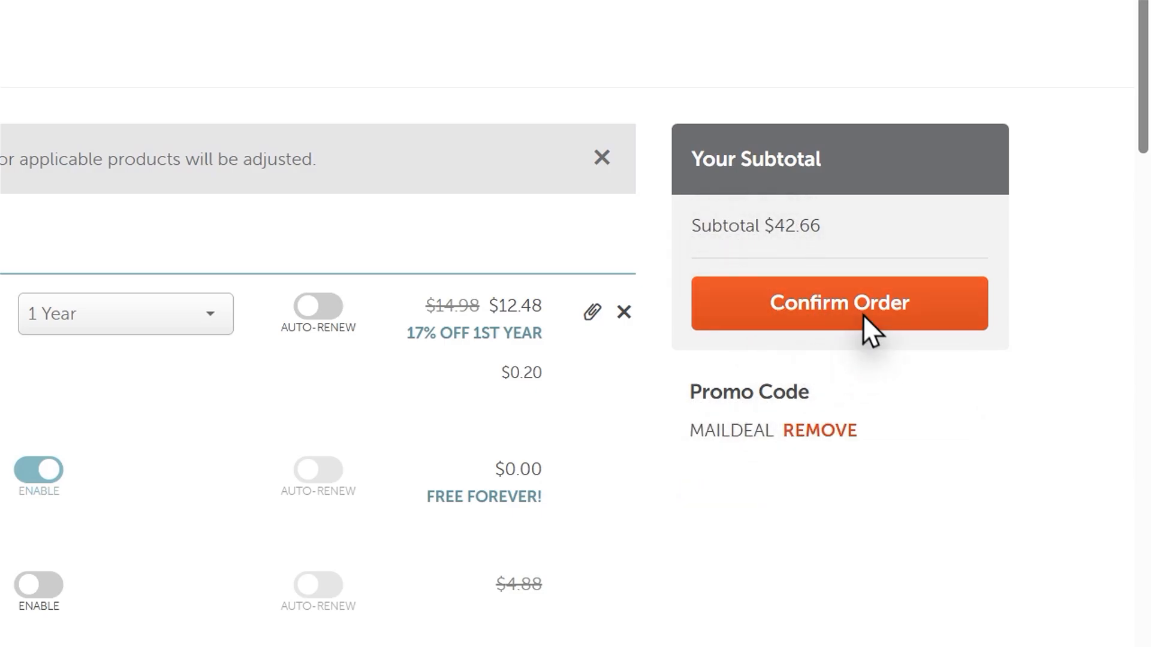
click(830, 315)
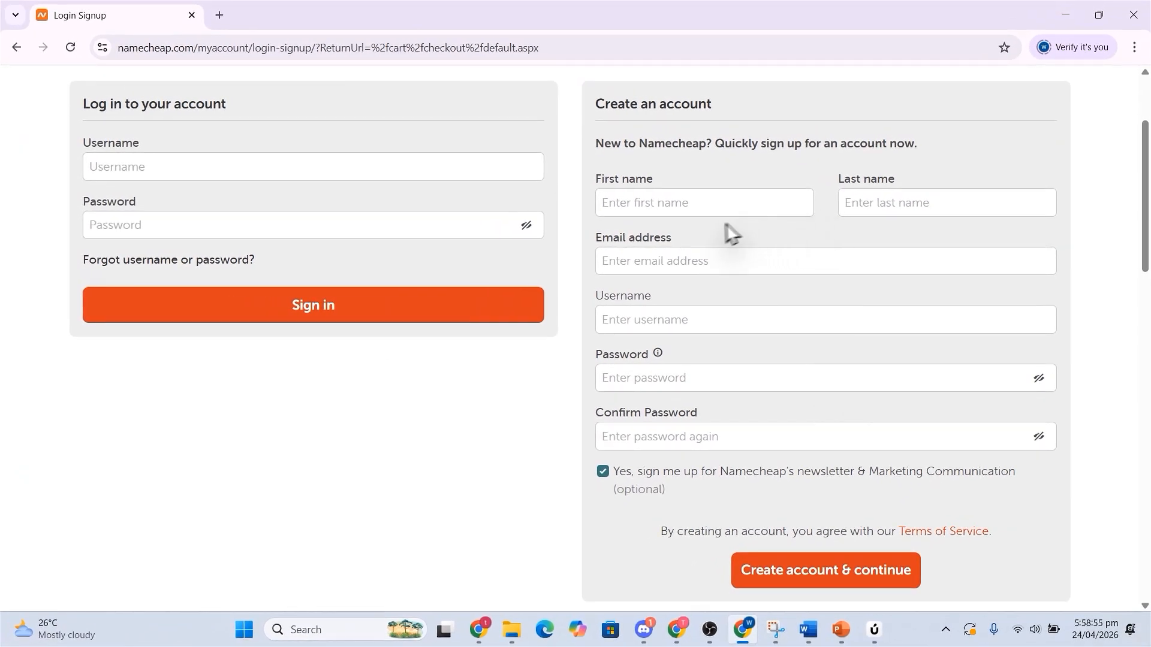
scroll(813, 245, down, 2)
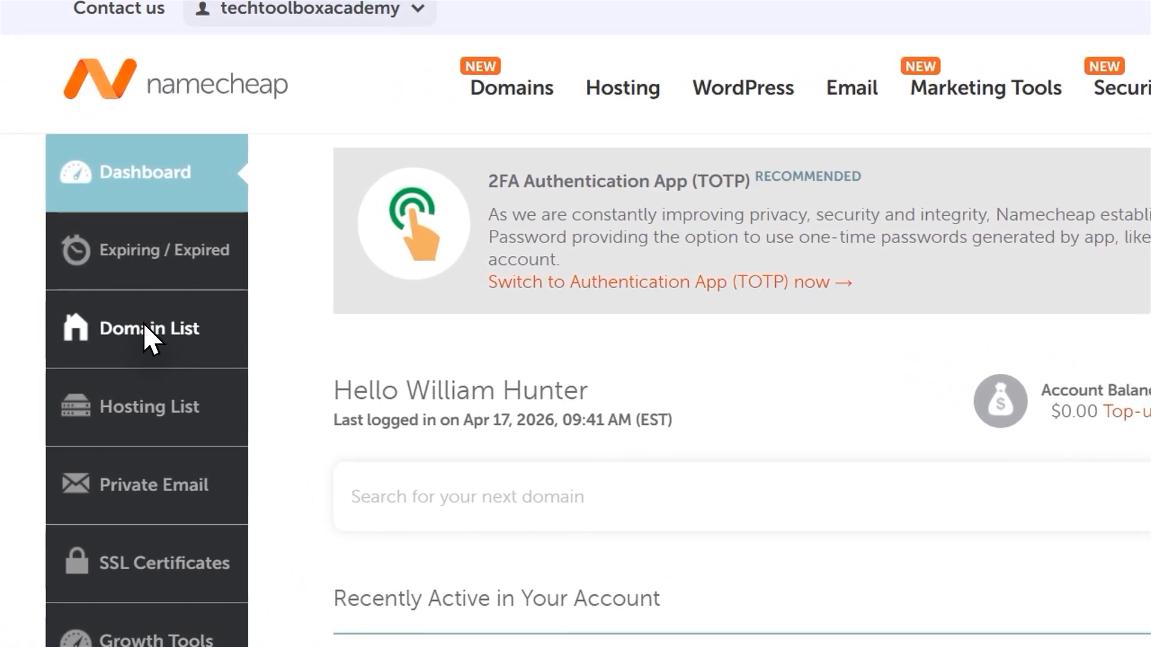
Open the management page of techtoolkitacademy.com from the account's domain list.
click(149, 339)
double_click(530, 339)
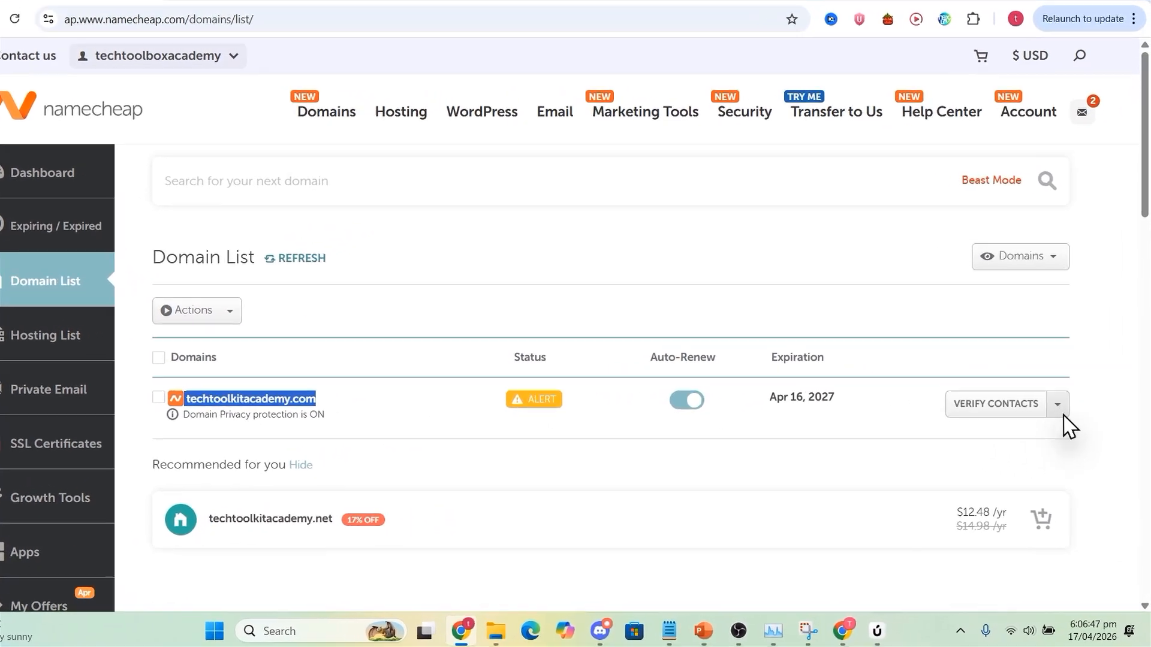
click(1061, 410)
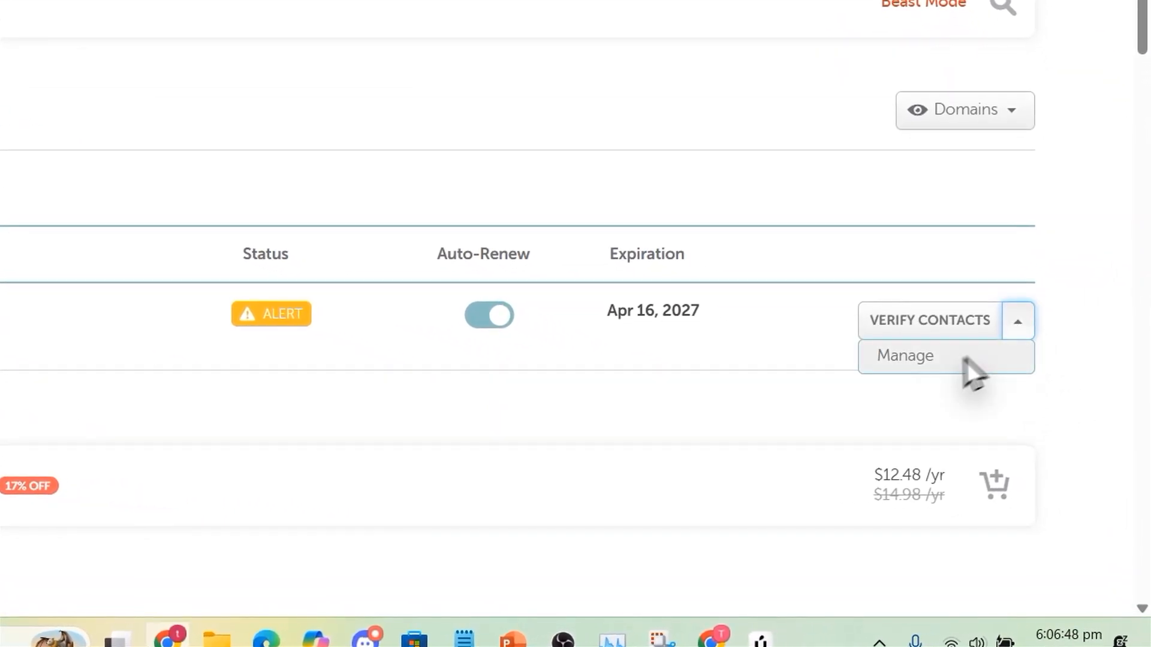
click(912, 359)
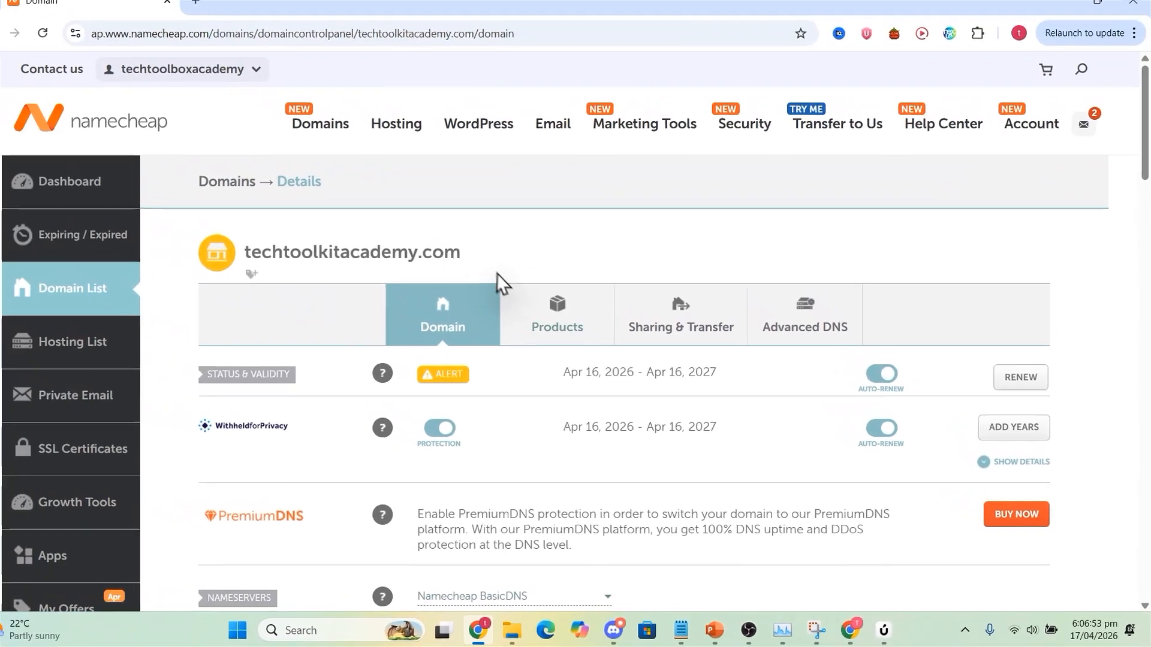
Find the domain's Private Email section, check its mailbox usage and open the subscription page for adding a mailbox.
scroll(515, 294, down, 6)
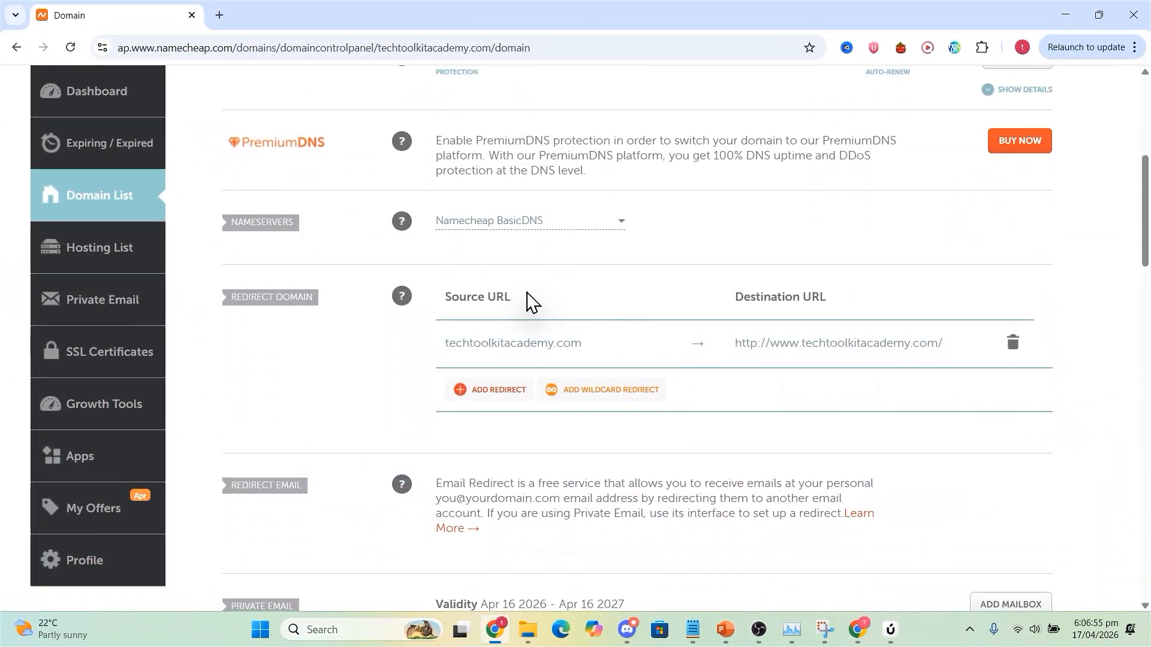
scroll(527, 299, down, 1)
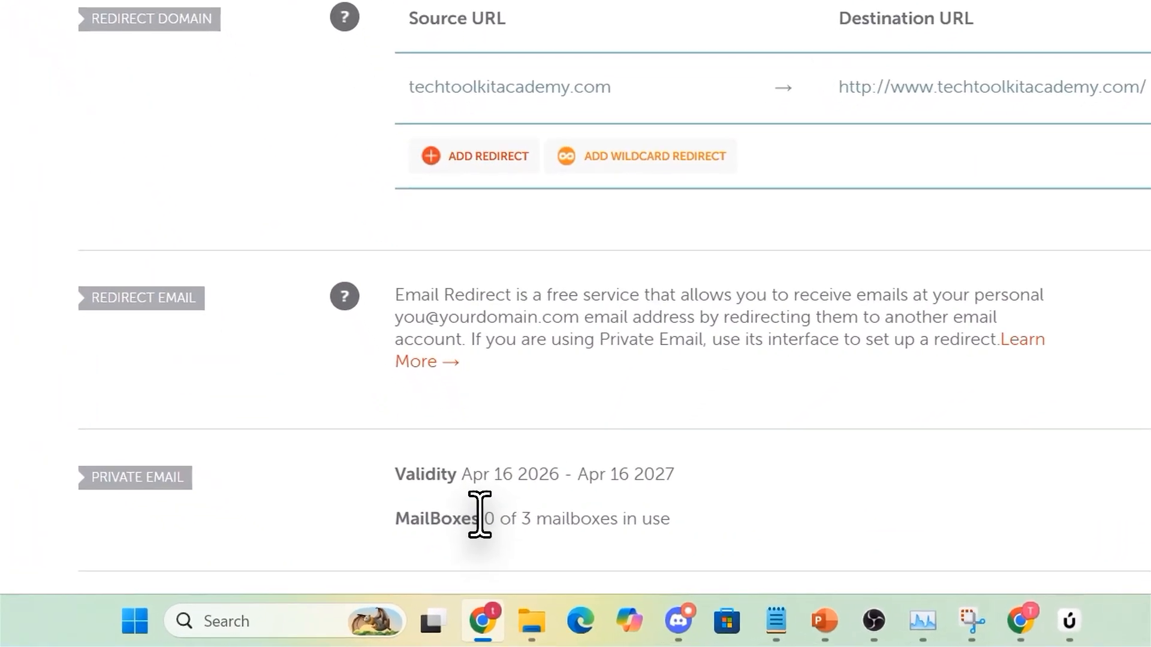
drag(496, 560, 611, 559)
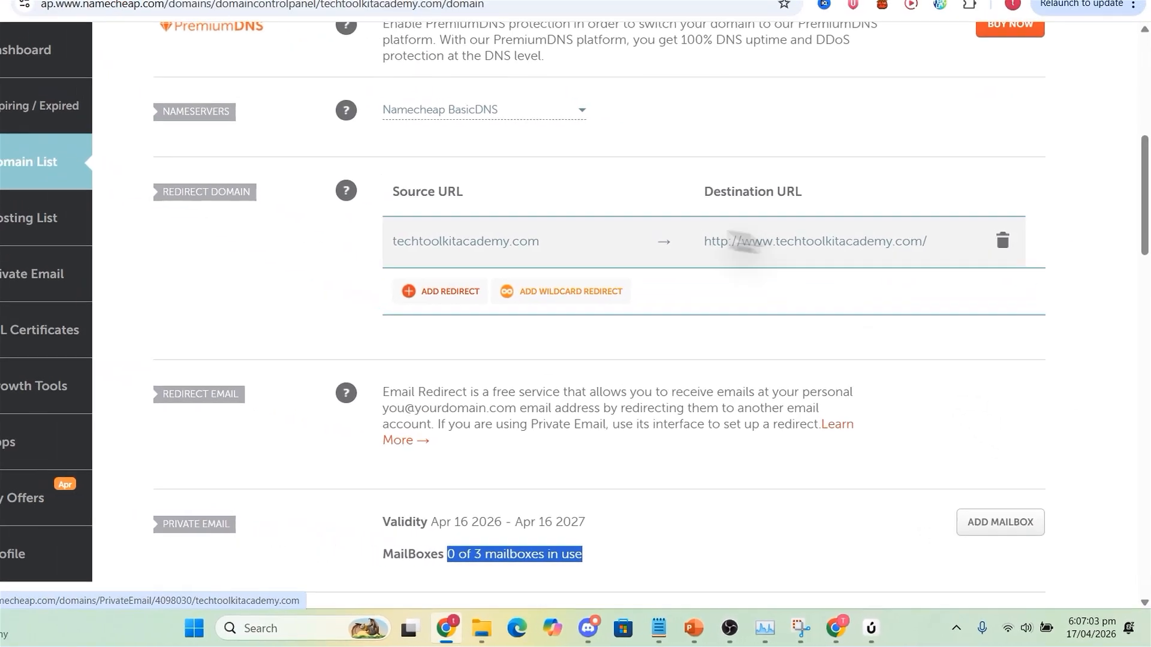
click(1000, 522)
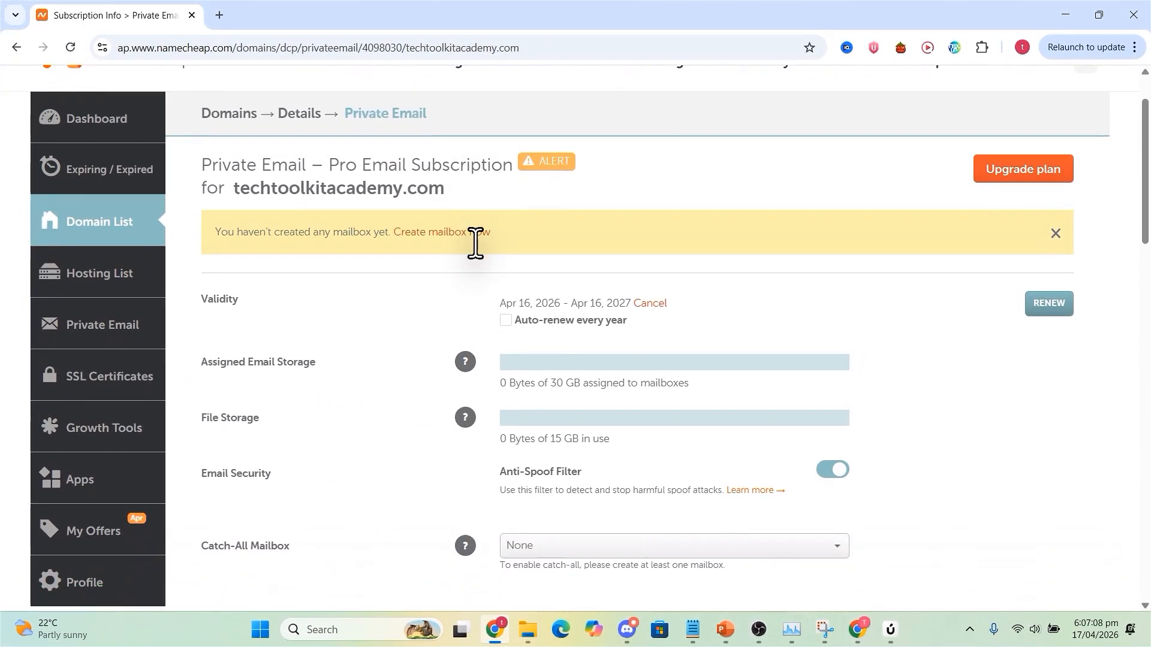
Enable yearly auto-renewal for the Pro Email subscription of techtoolkitacademy.com.
scroll(476, 242, down, 1)
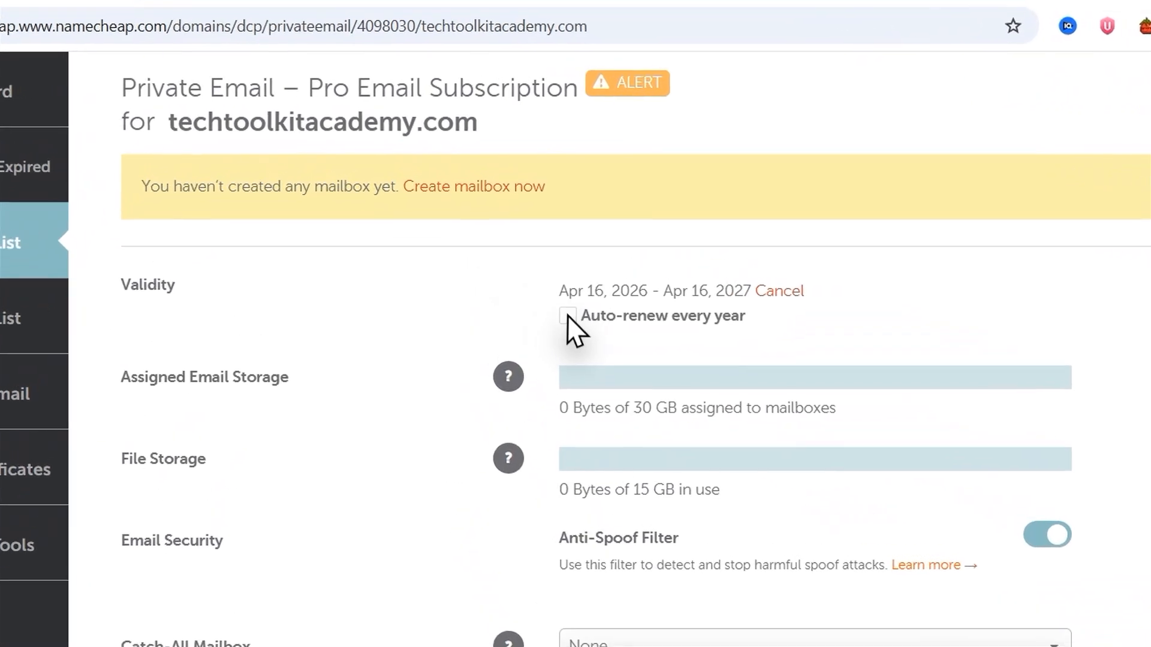
click(506, 245)
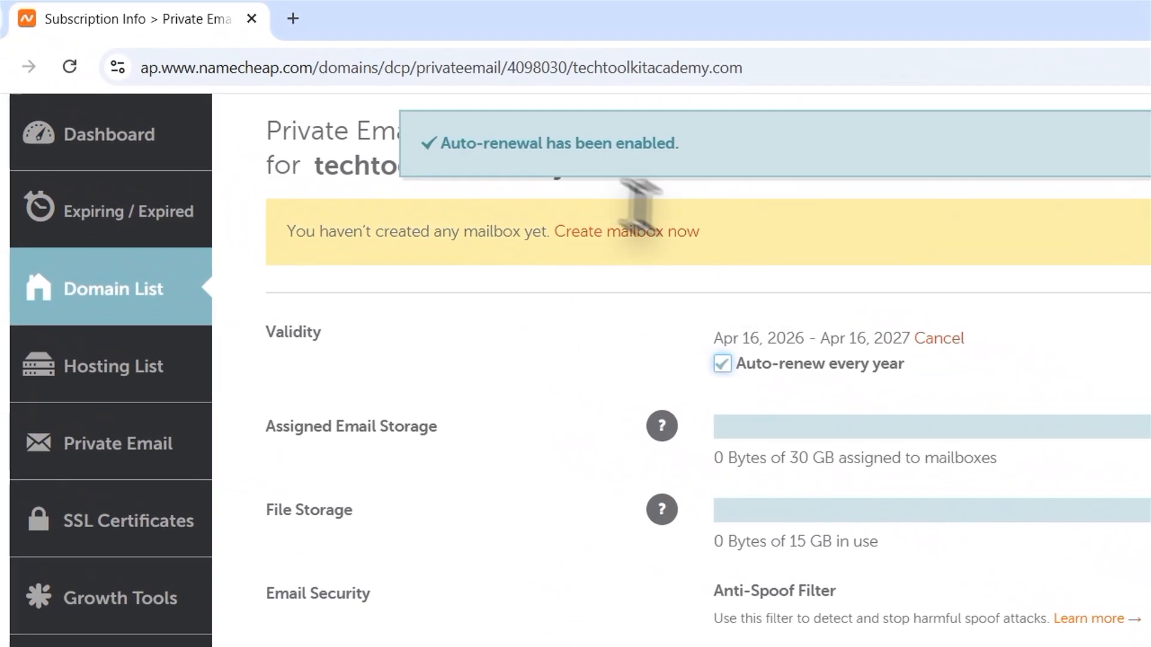
drag(451, 143, 660, 146)
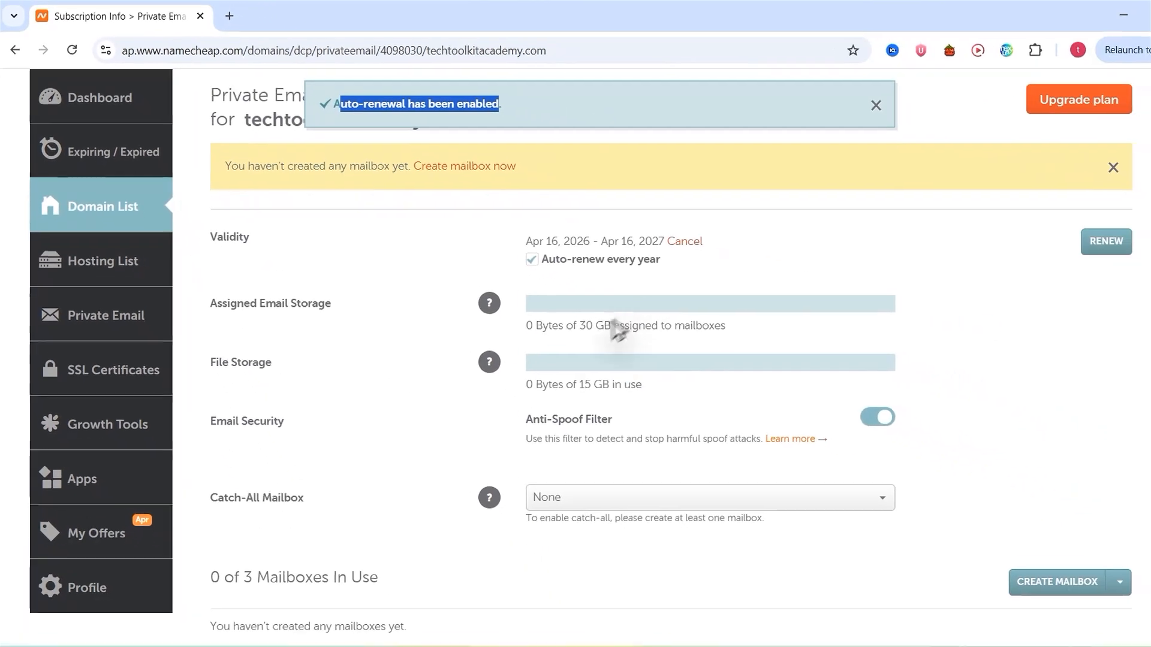
Create the first mailbox on techtoolkitacademy.com using the user's first name, a mailbox password and 10 GB of storage.
scroll(735, 443, down, 1)
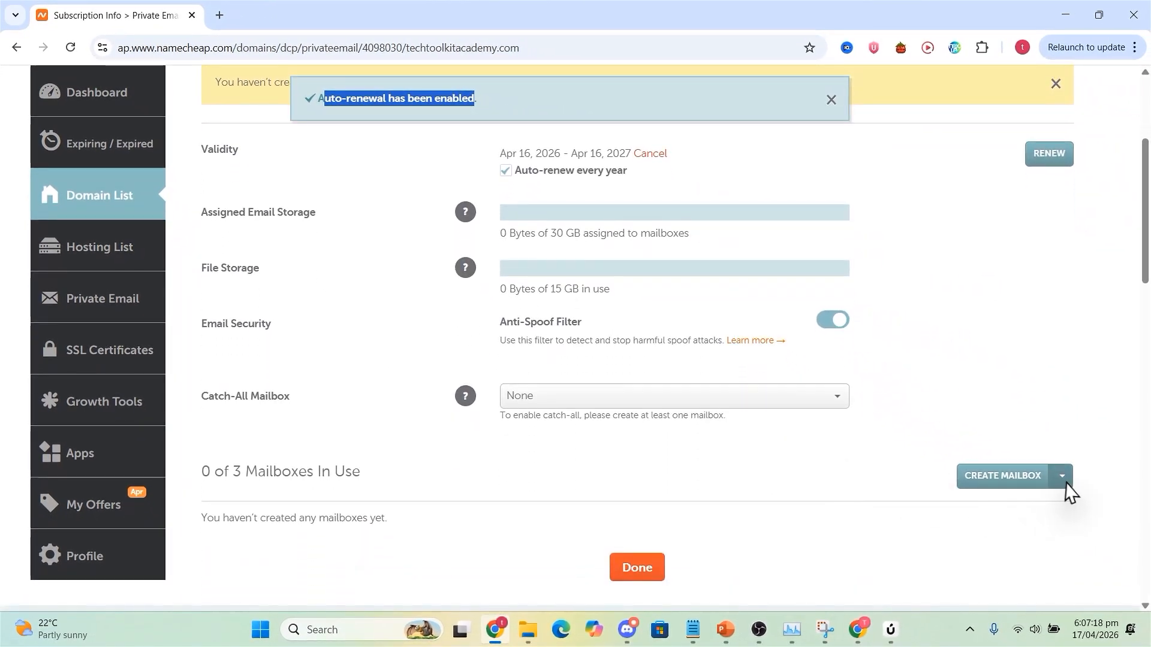
click(1027, 478)
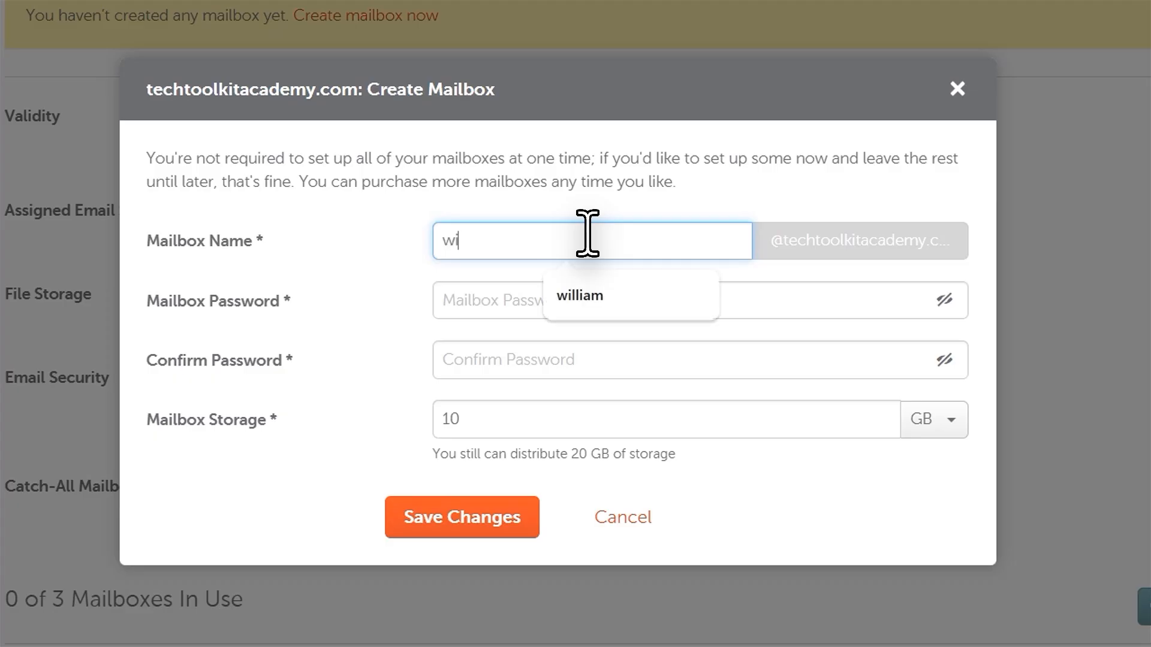
click(525, 290)
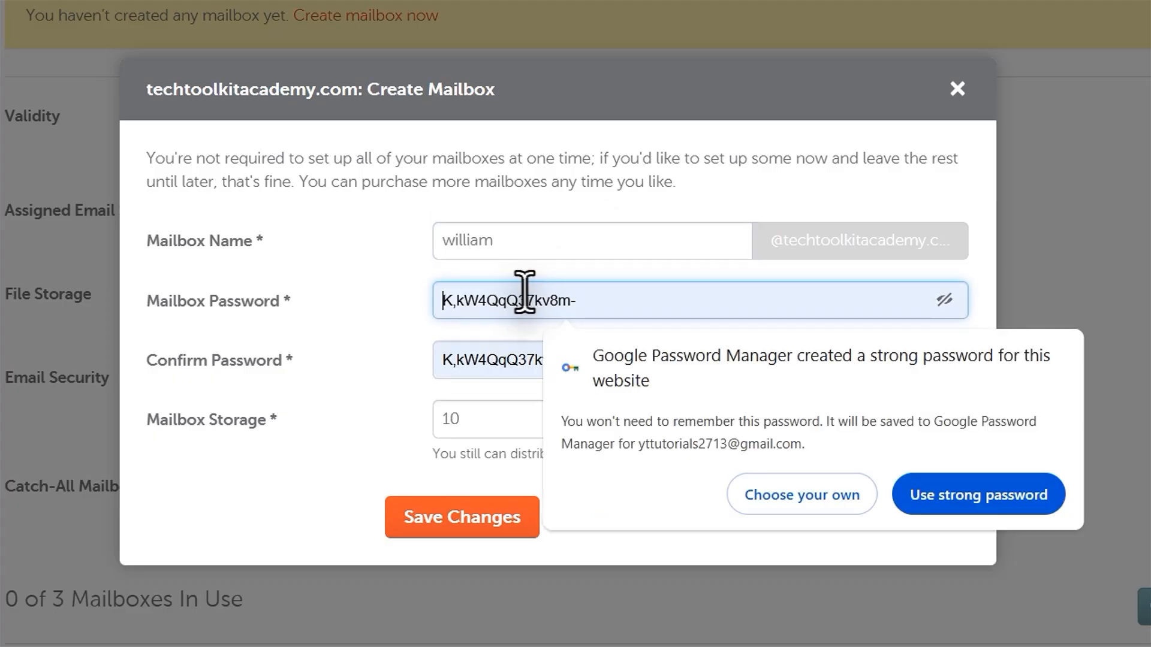
text(••••••••••)
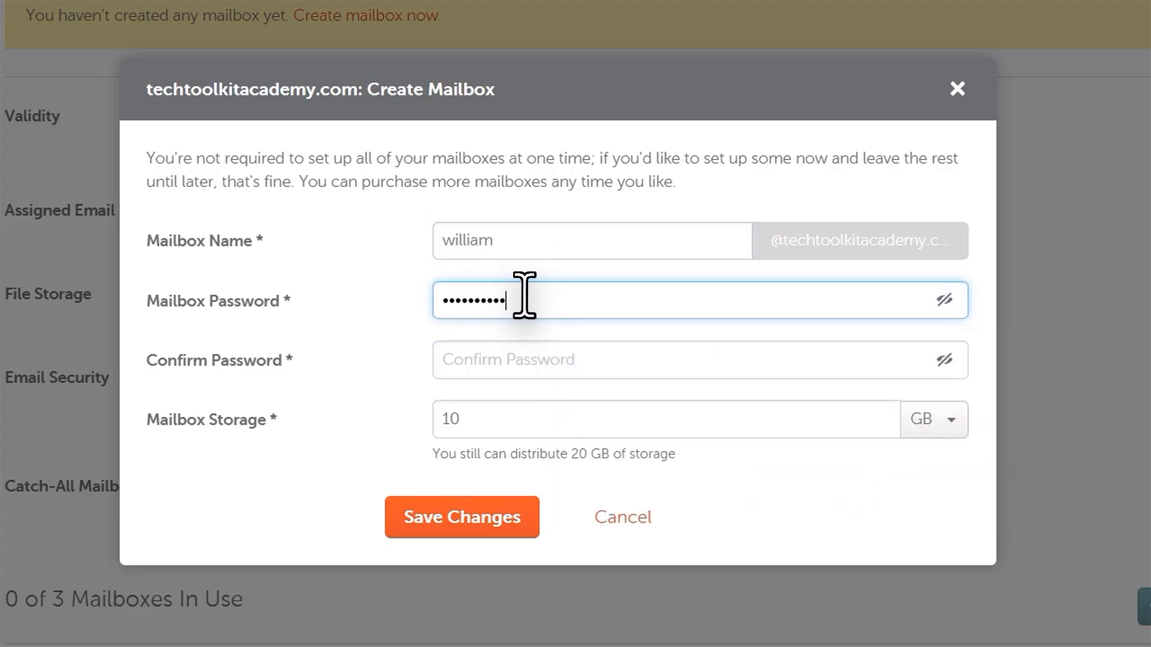
click(491, 359)
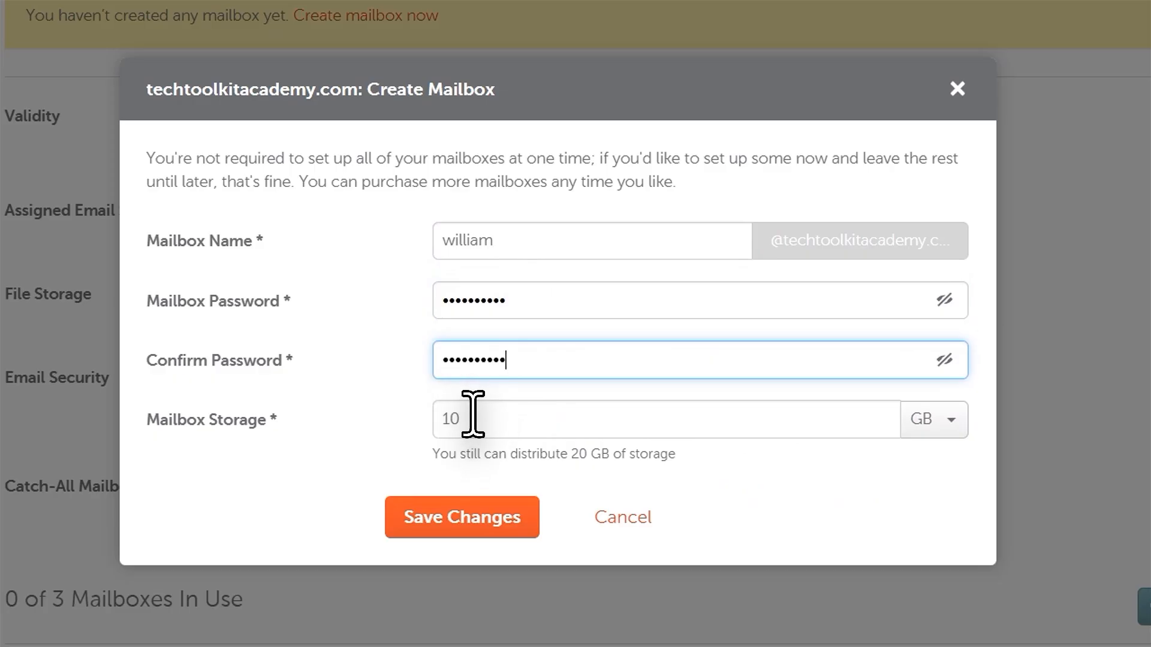
click(507, 453)
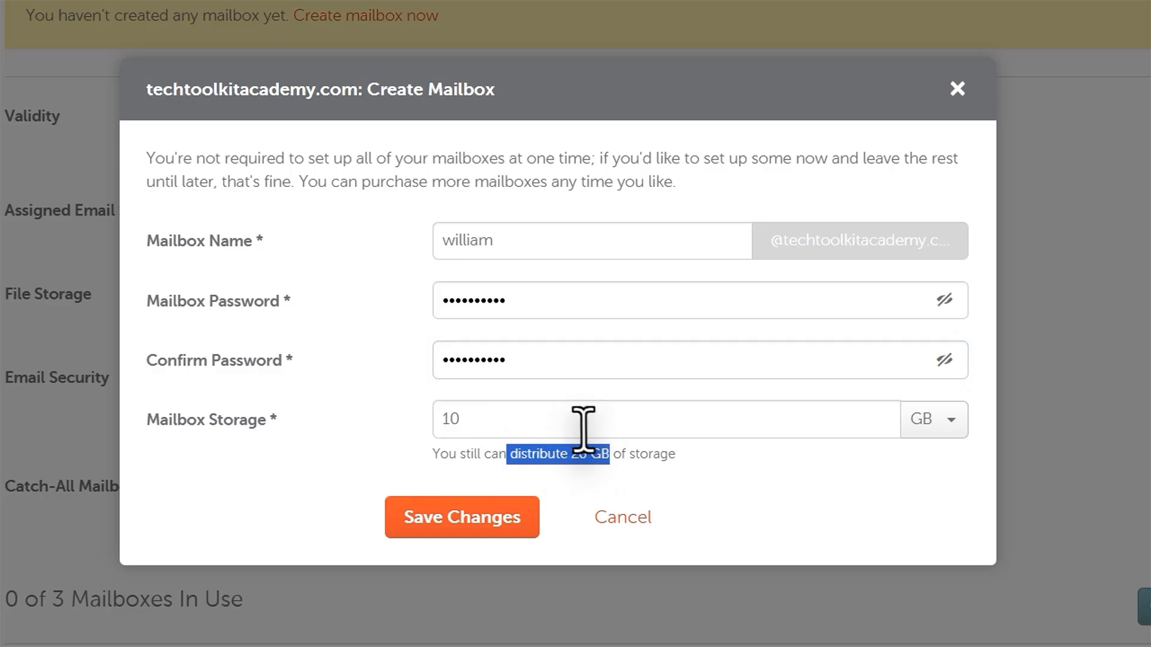
click(481, 414)
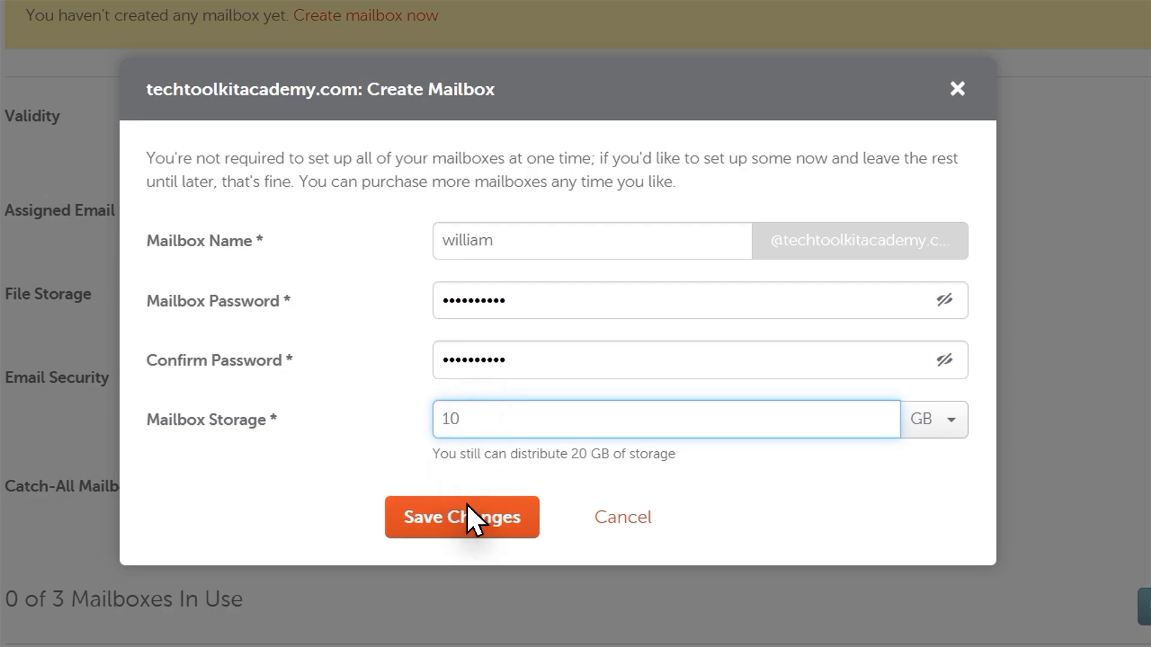
click(464, 521)
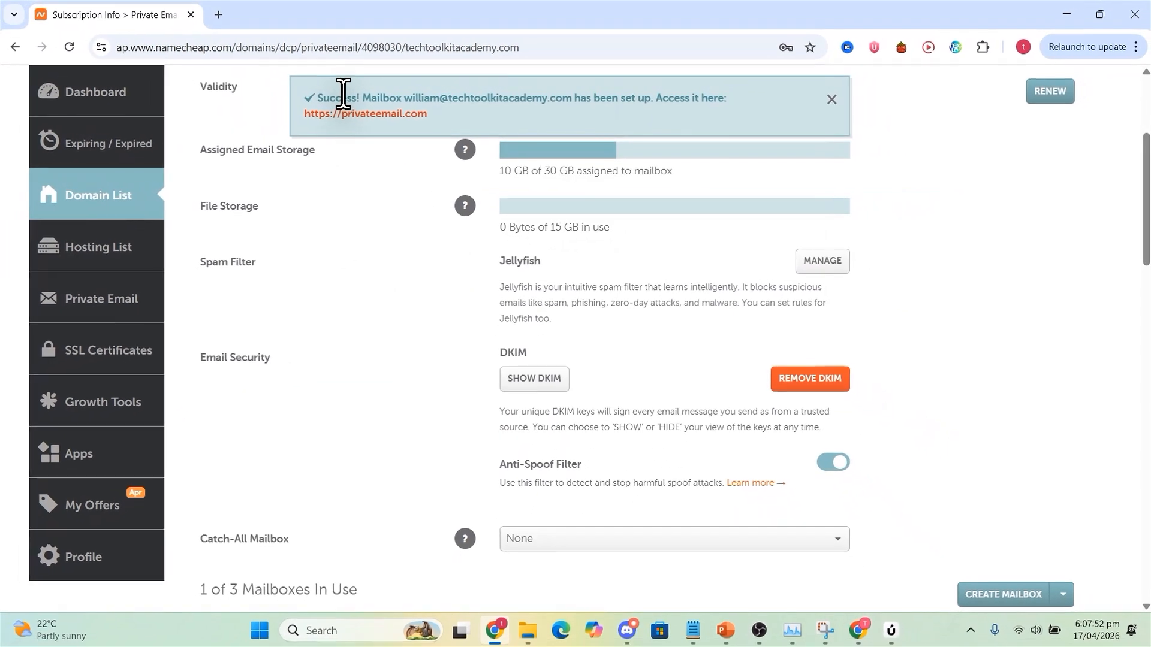
drag(348, 98, 484, 96)
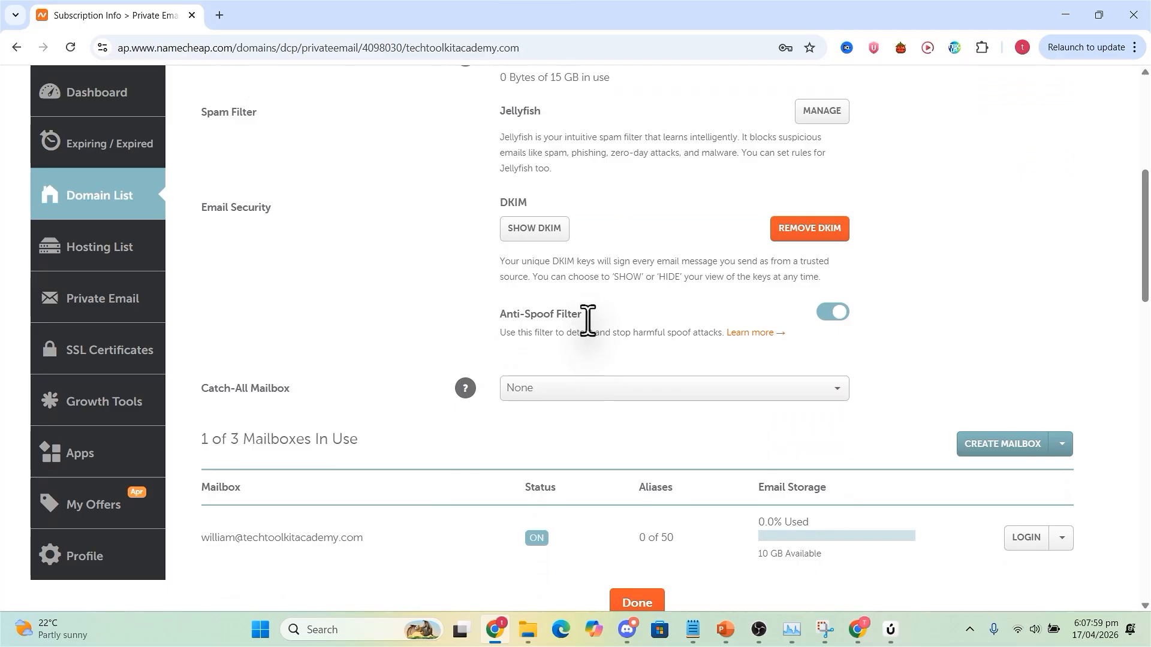
Create a second mailbox using the colleague's first name, a mailbox password and 10 GB of storage.
scroll(575, 338, down, 1)
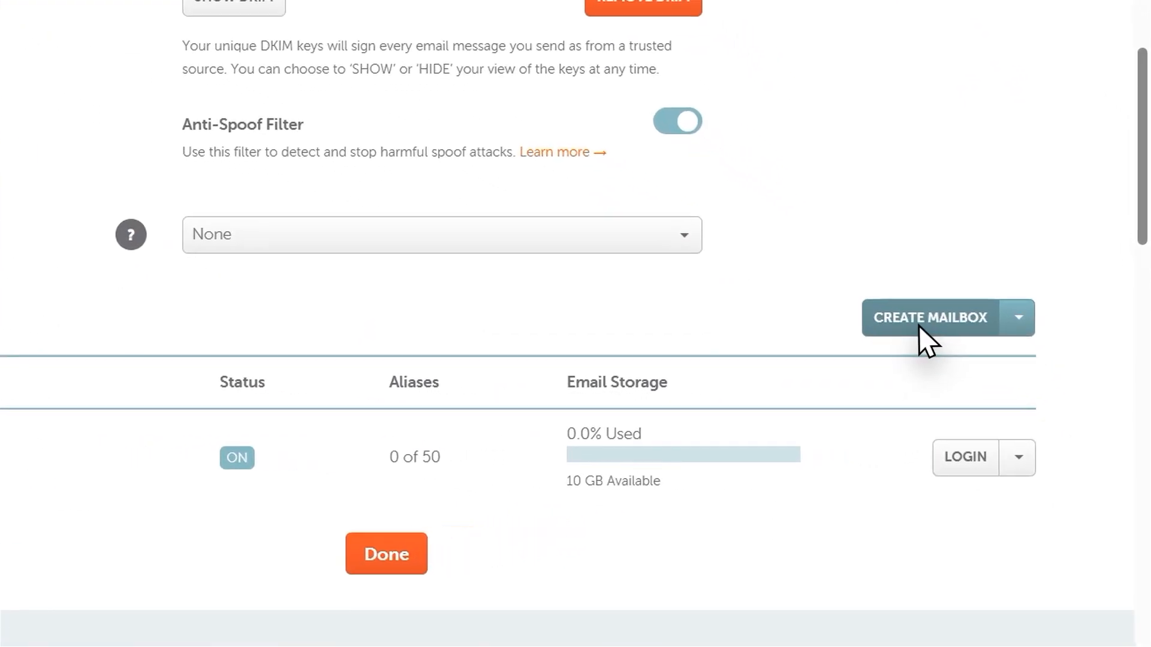
click(995, 371)
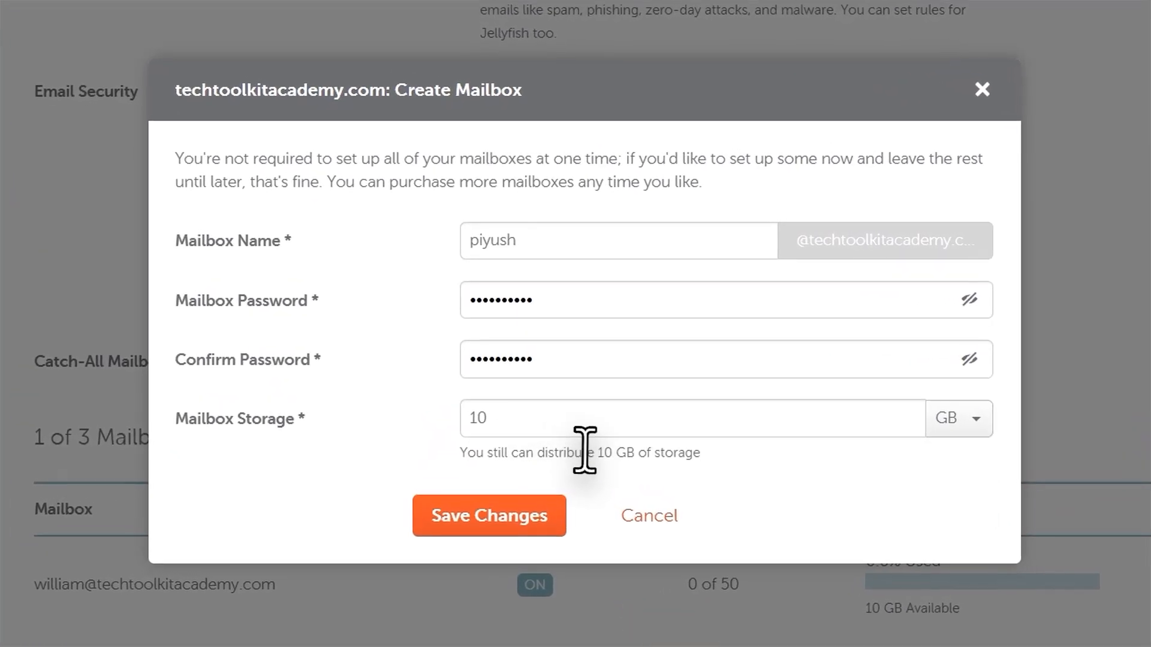
drag(635, 375, 582, 346)
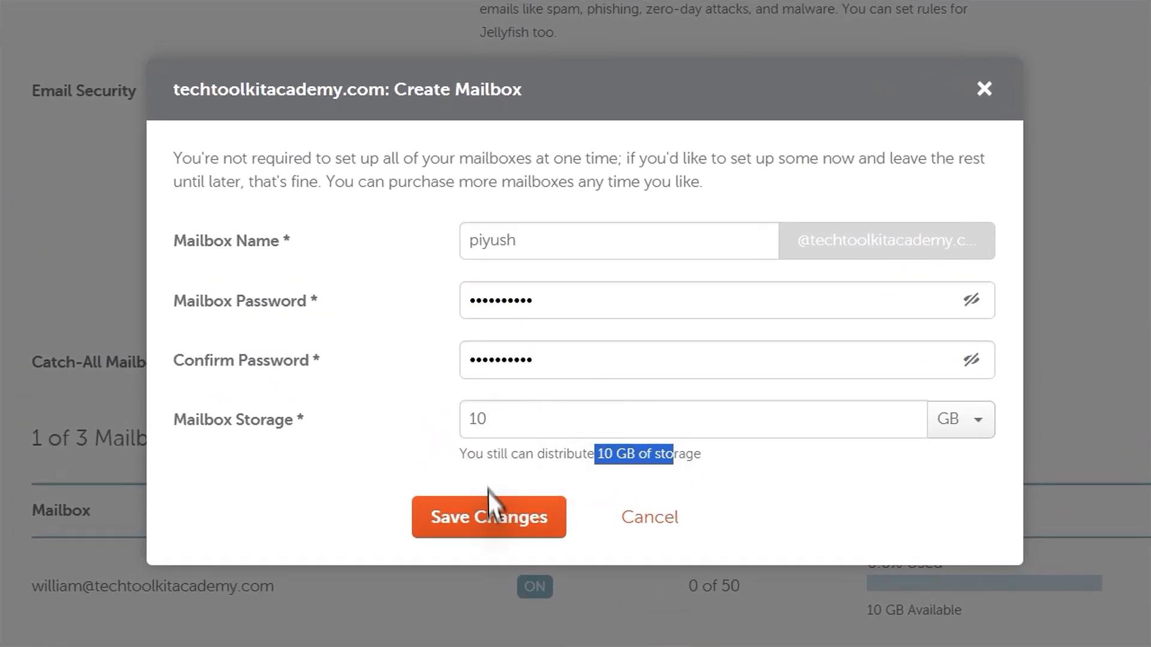
click(495, 514)
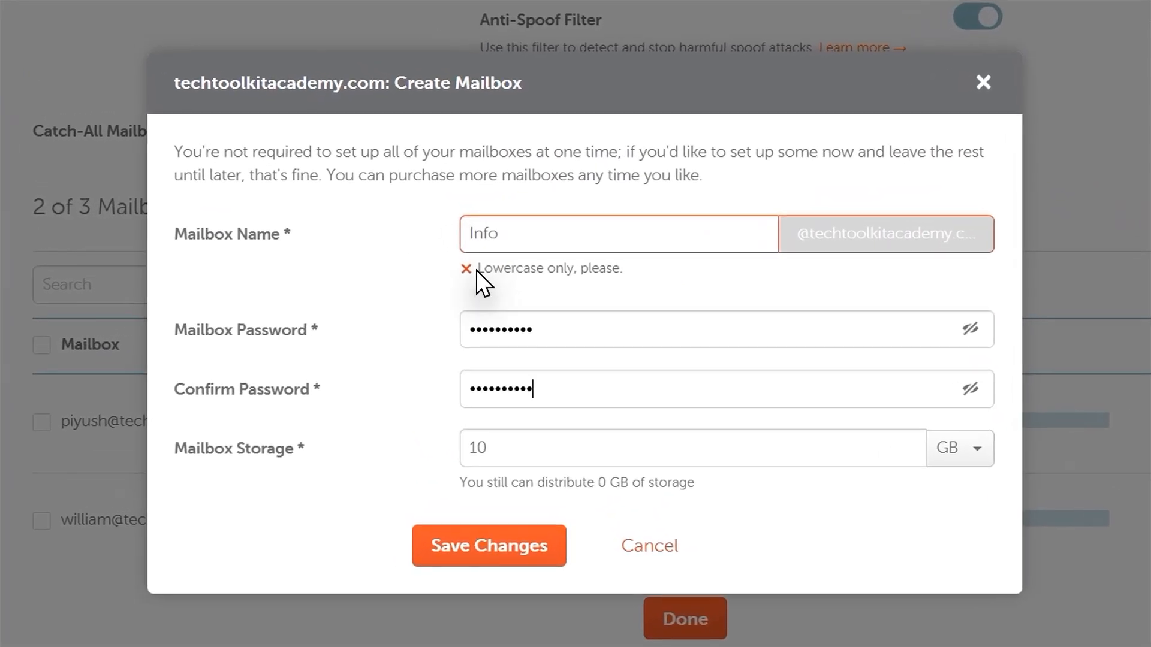
Correct the third mailbox's name to lowercase "info", save it with 10 GB of storage and make it the domain's catch-all mailbox.
drag(504, 255, 552, 256)
click(472, 235)
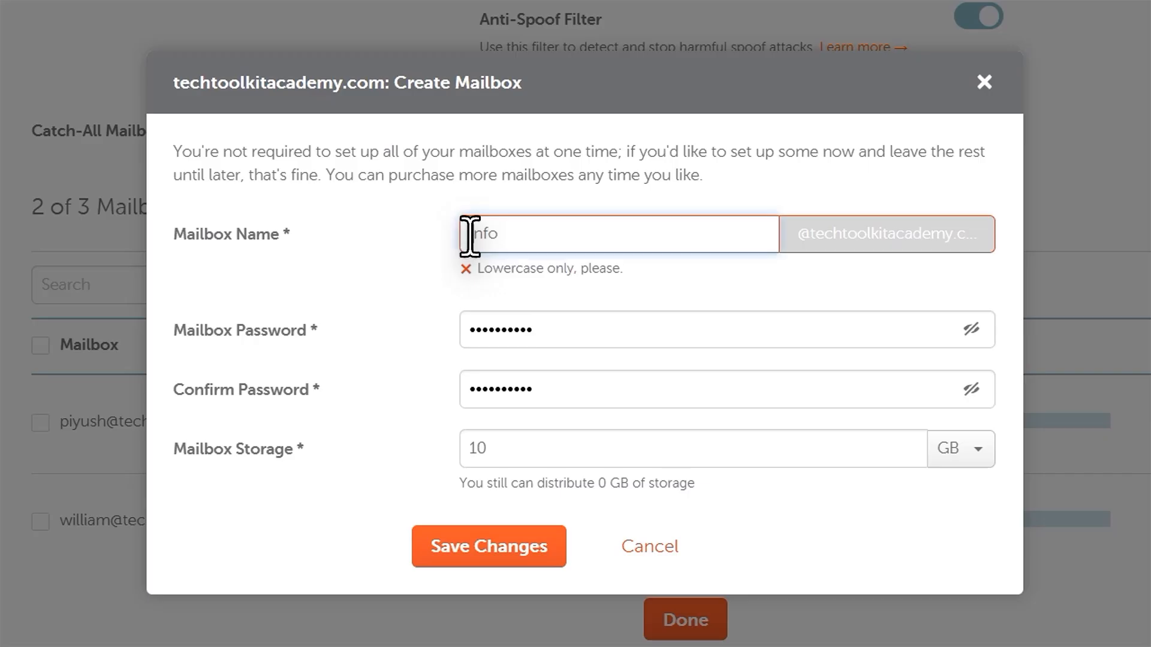
key(BackSpace)
text(i)
click(487, 515)
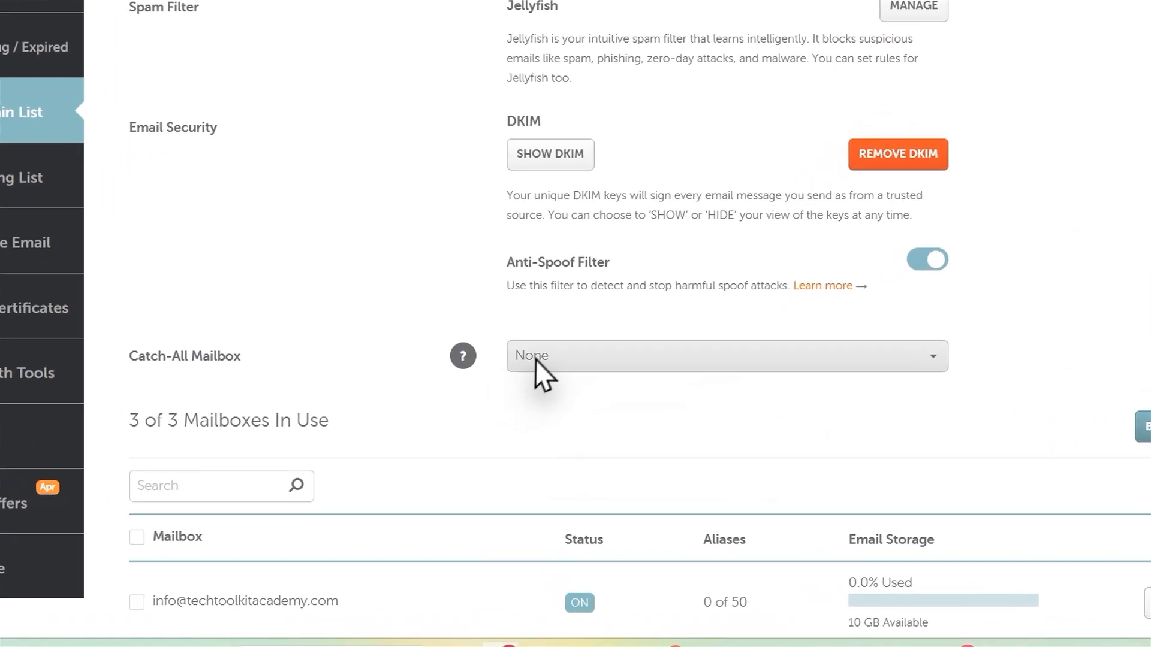
click(567, 166)
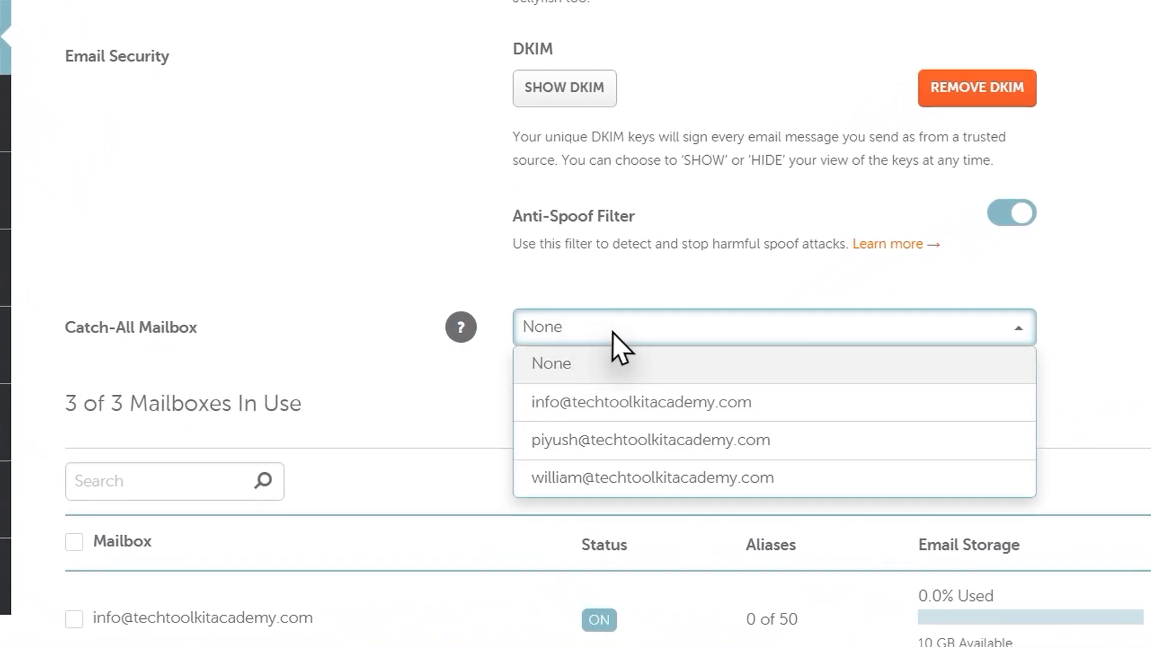
click(620, 406)
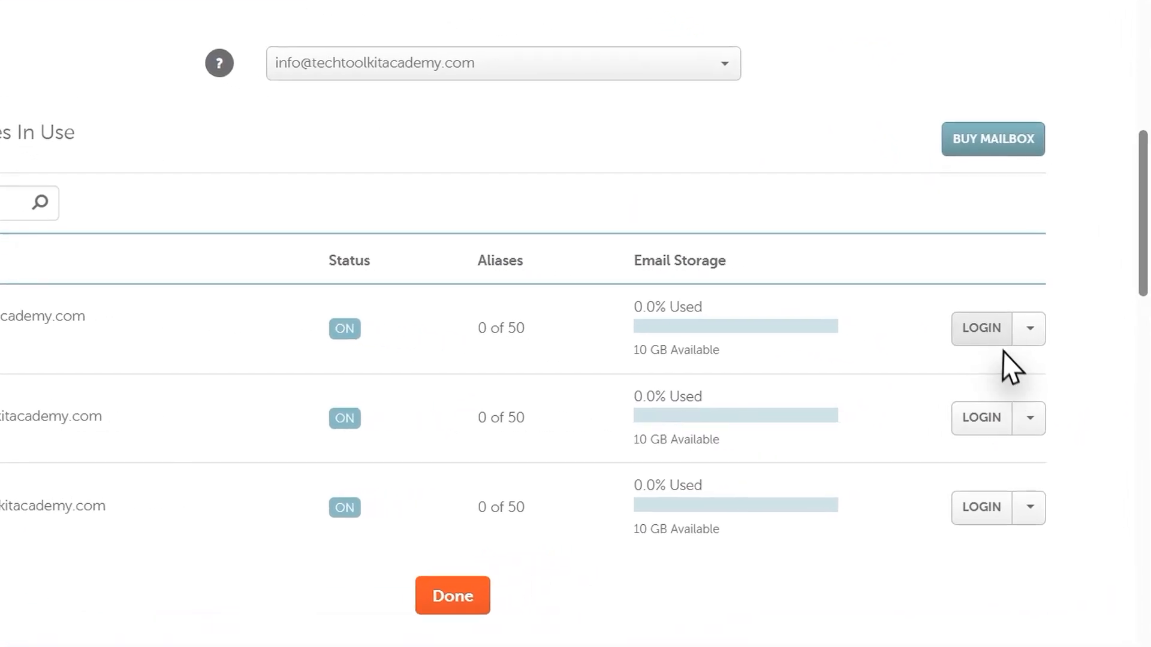
Log in to the info mailbox's Private Email webmail and dismiss the version notes.
click(1028, 360)
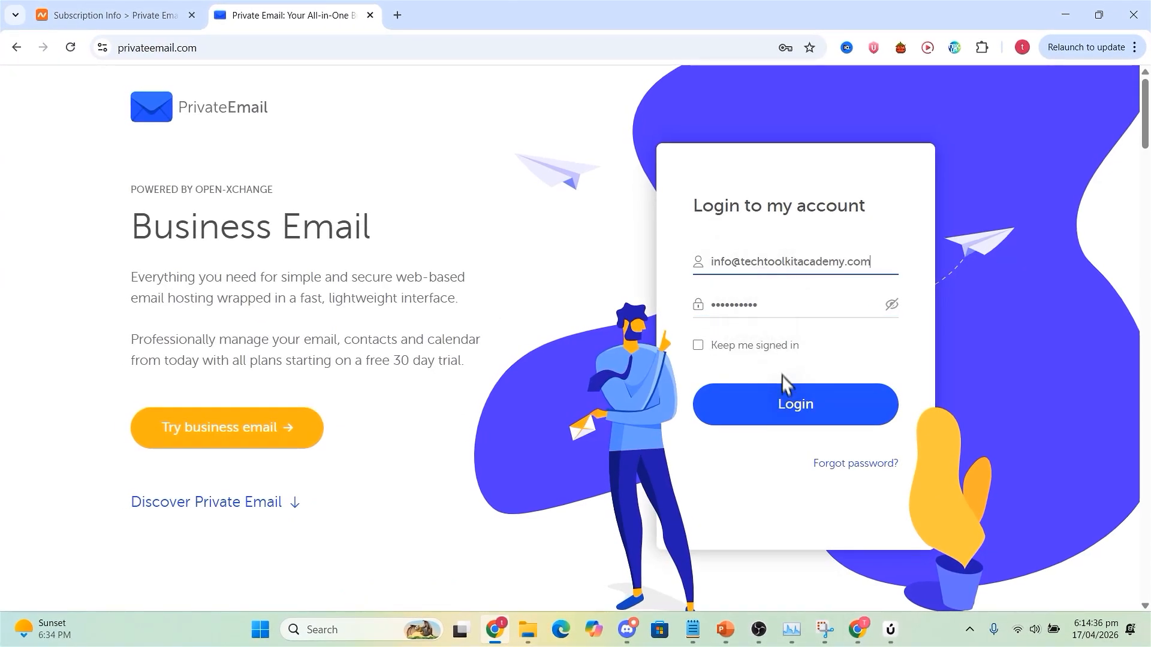
click(798, 404)
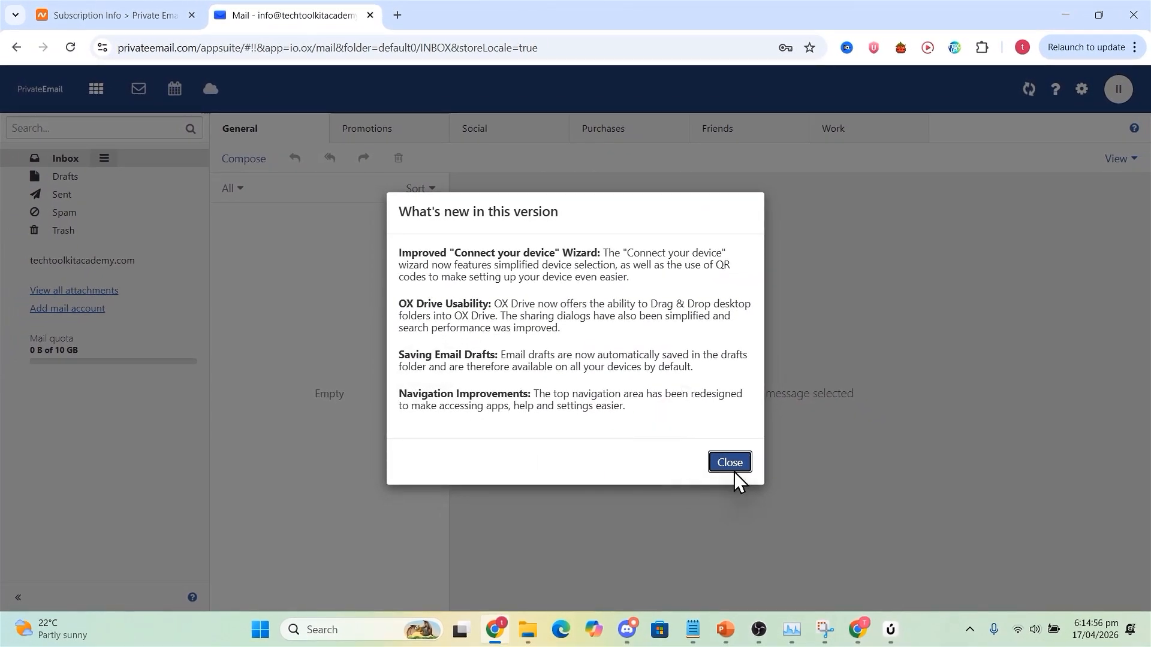
click(732, 469)
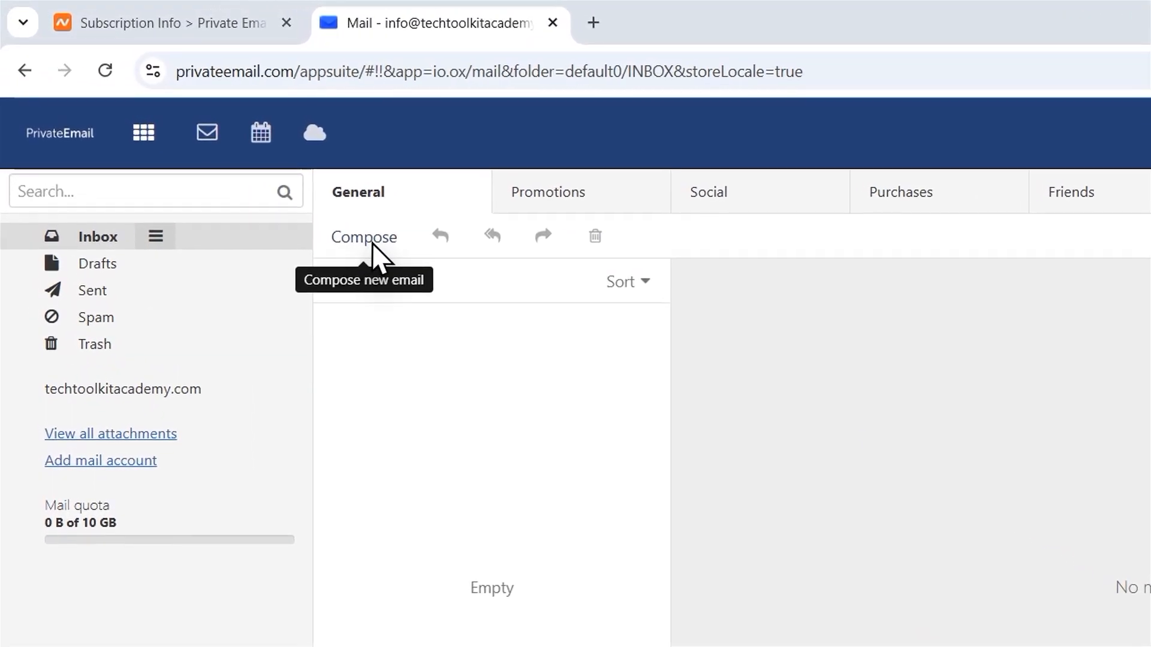
Start a new email addressed to the info mailbox itself with the subject "First Email".
click(247, 162)
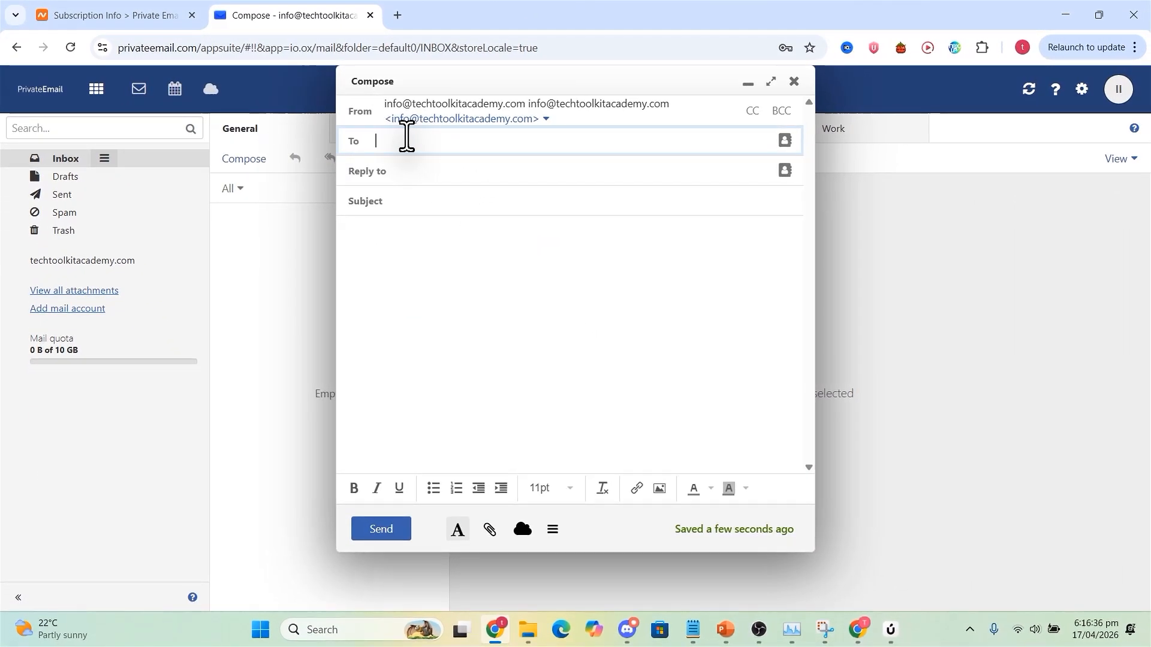
key(ctrl+v)
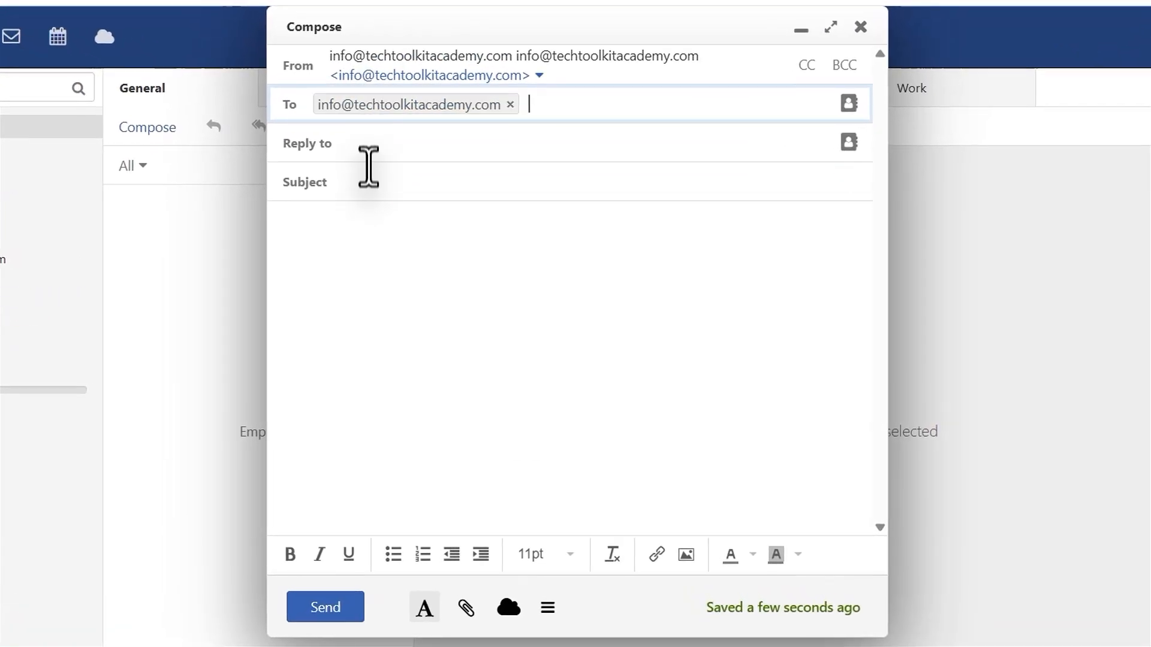
click(414, 199)
text(First Email)
Write "Dear tech toolkit academy, Thank you for the tutorial, I will like and subscribe! Best Regards, Subscriber" as the body, send the email and open it.
click(340, 217)
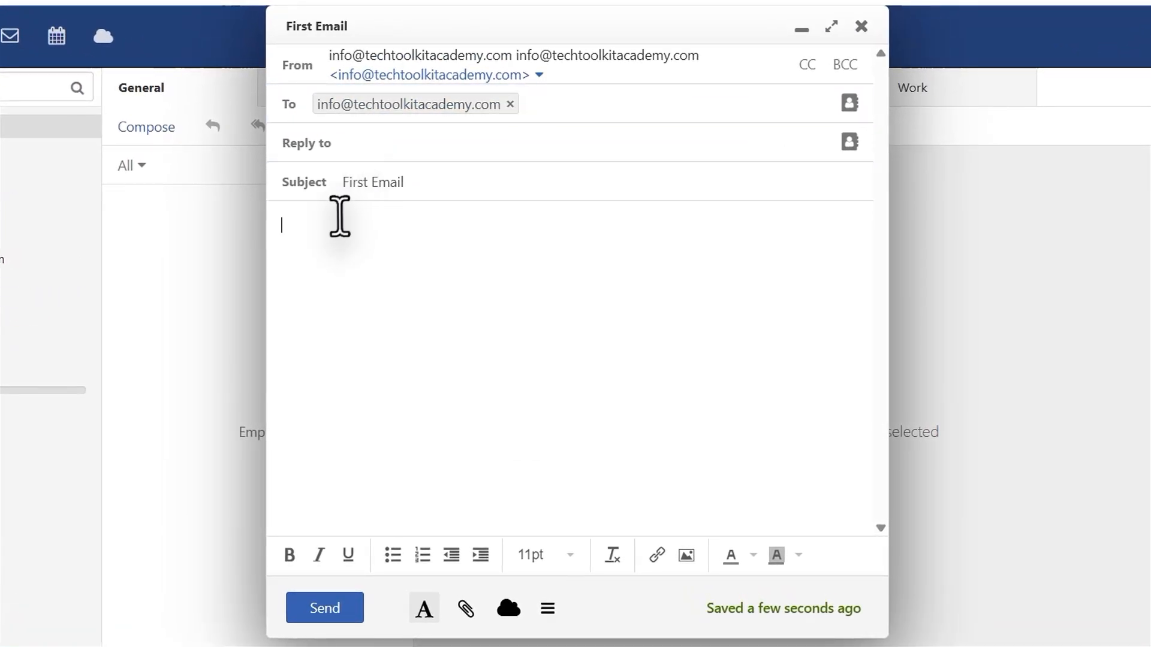
text(D)
text(ear tech toolkit academy,  Thank you for the tutorial,  I will like and subscribe!  Best Regards, Subscriber)
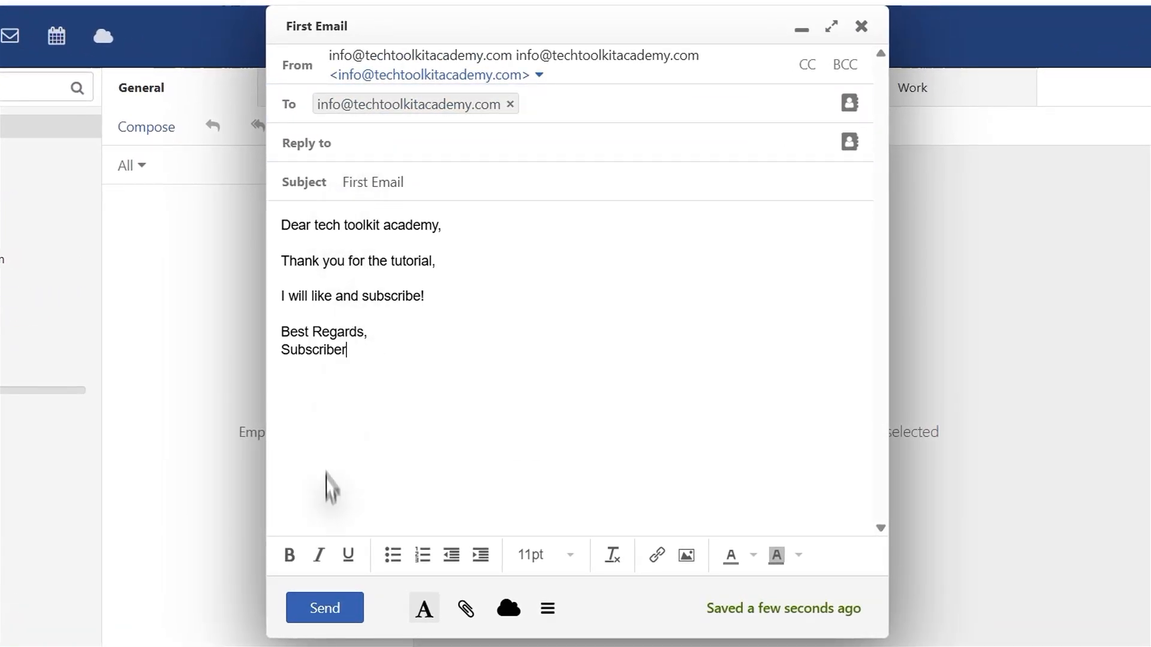
click(324, 609)
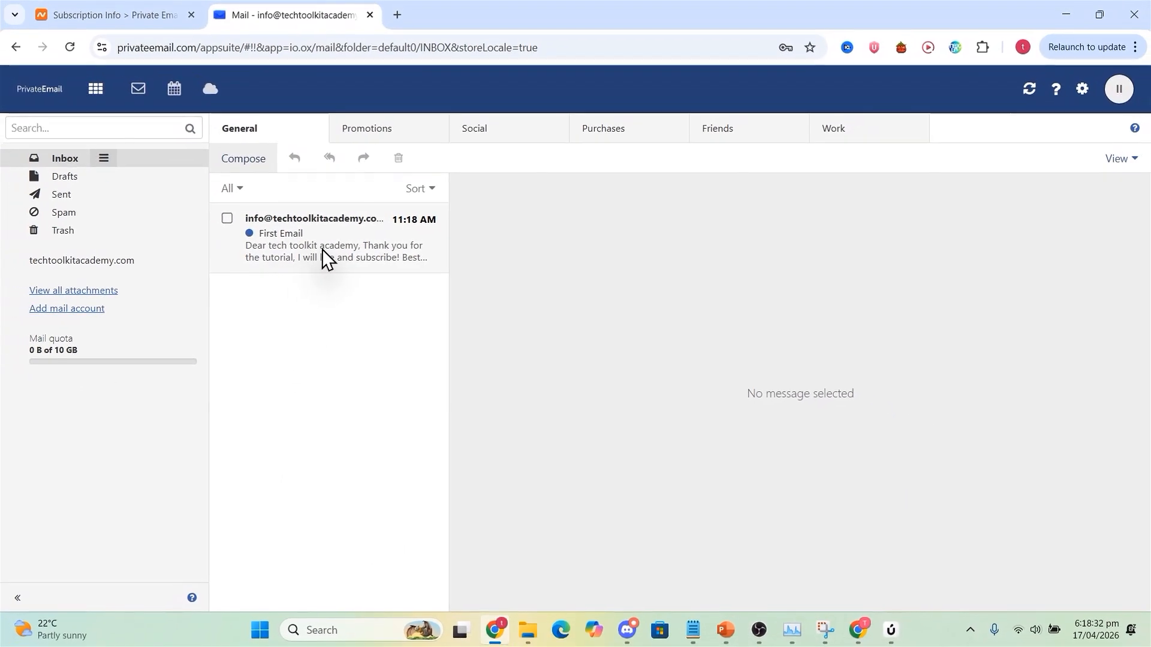
click(323, 249)
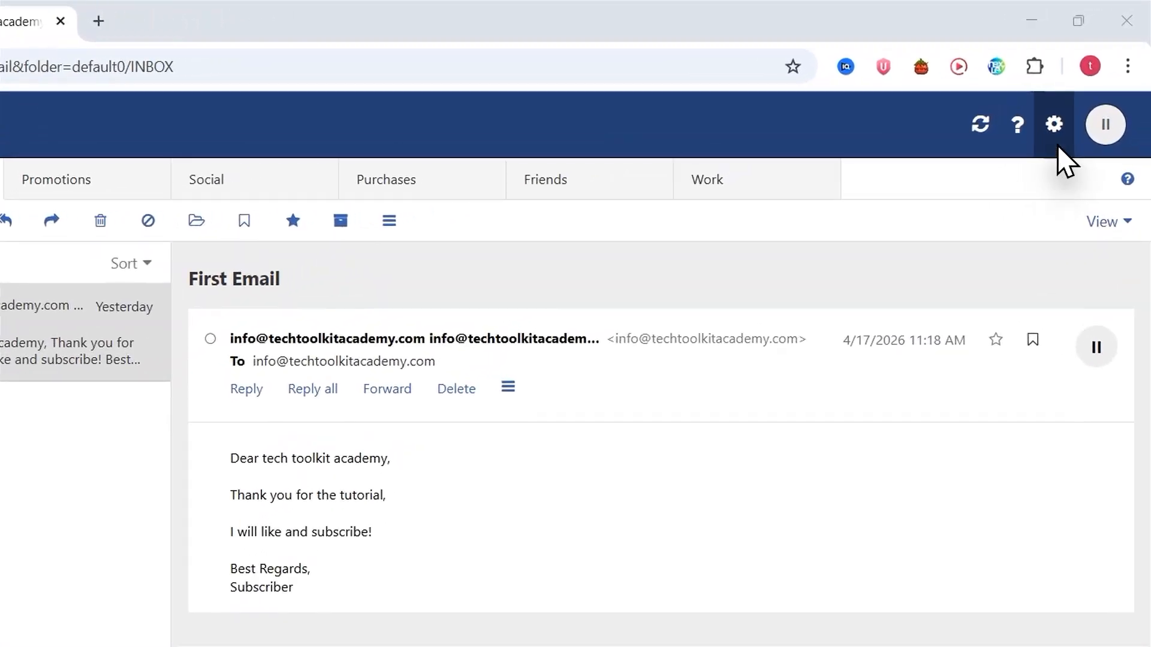
Add a new mail signature named with the sender's full name, containing "Best Regards," followed by that name.
click(1055, 129)
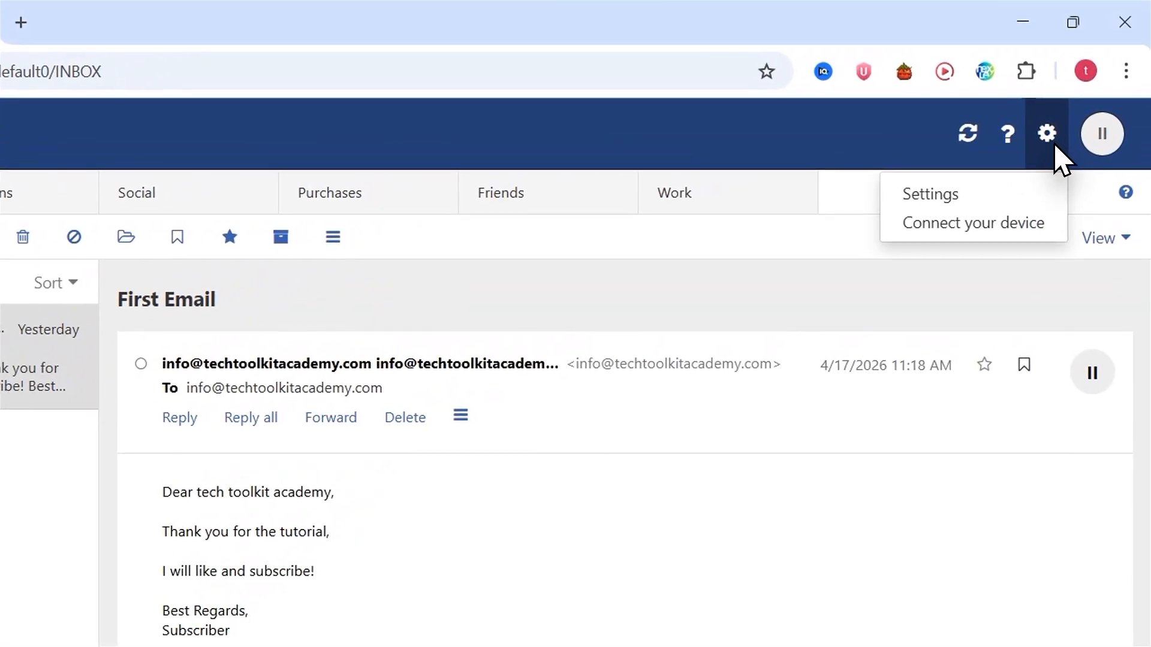
click(958, 197)
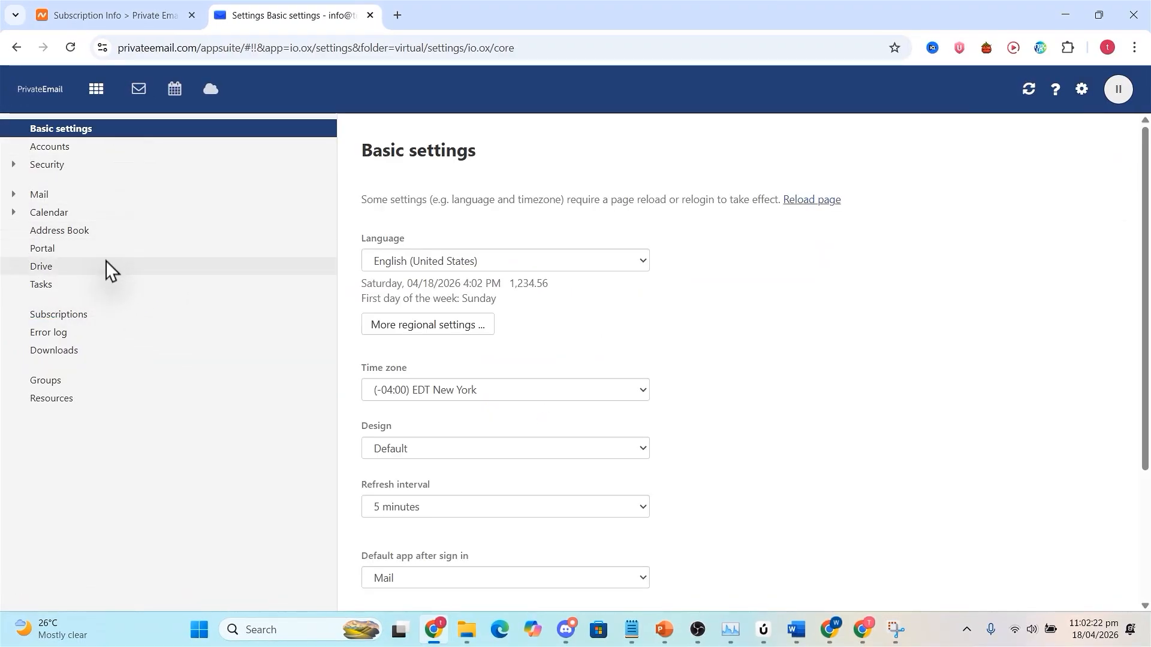
click(42, 195)
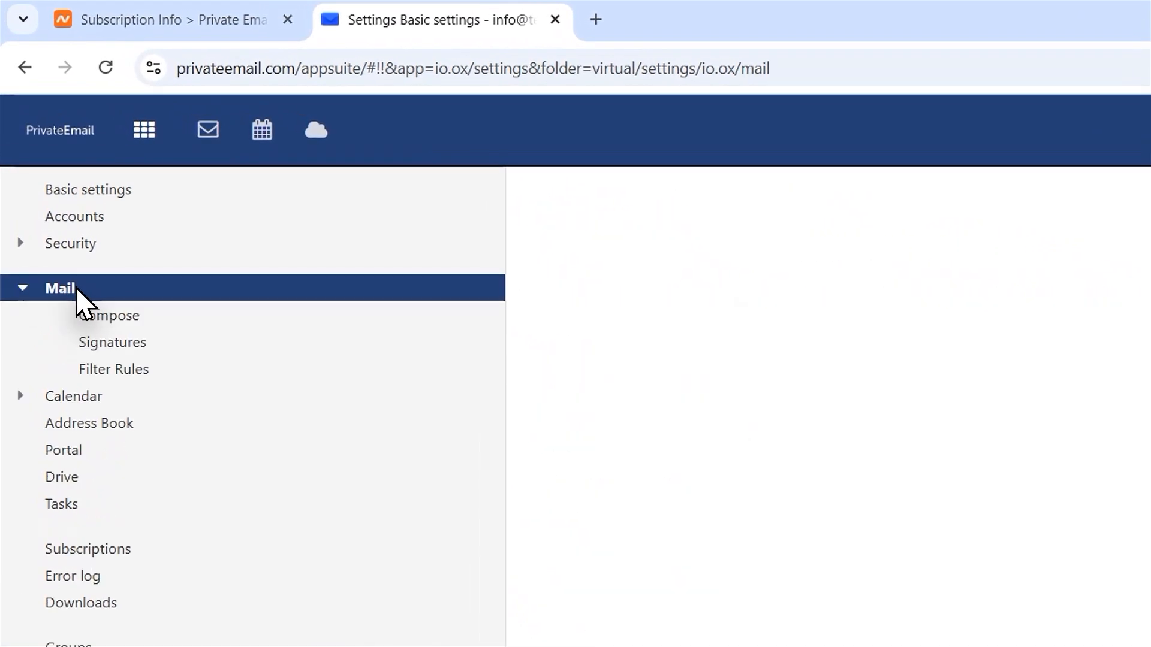
click(126, 347)
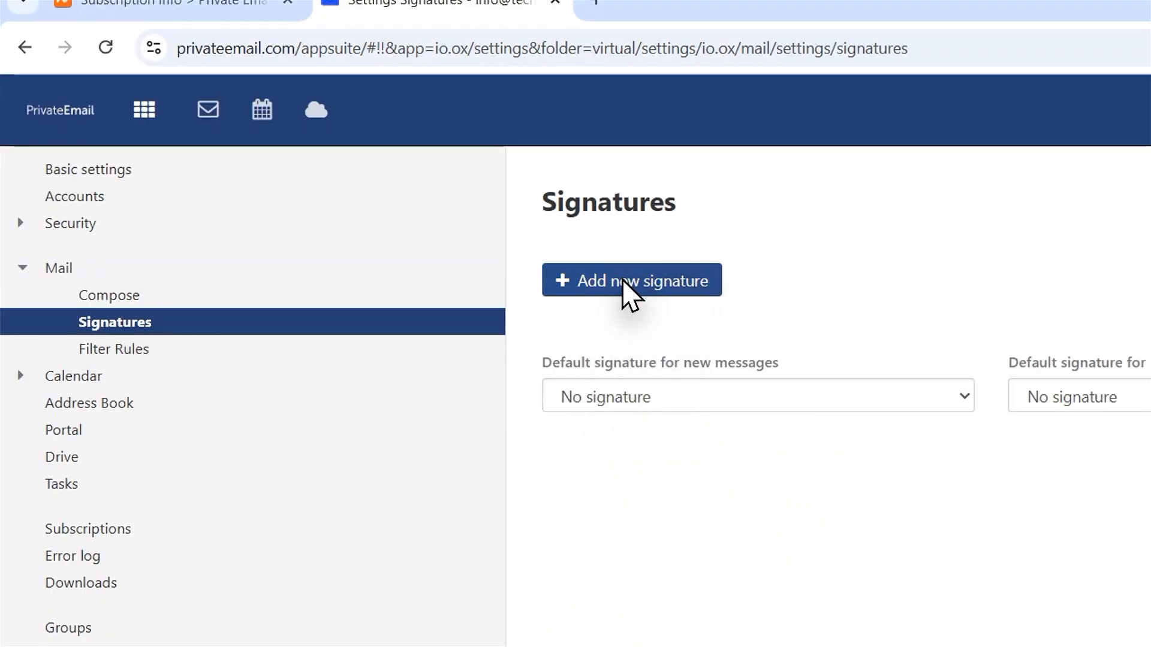
click(629, 292)
text(William Hunter)
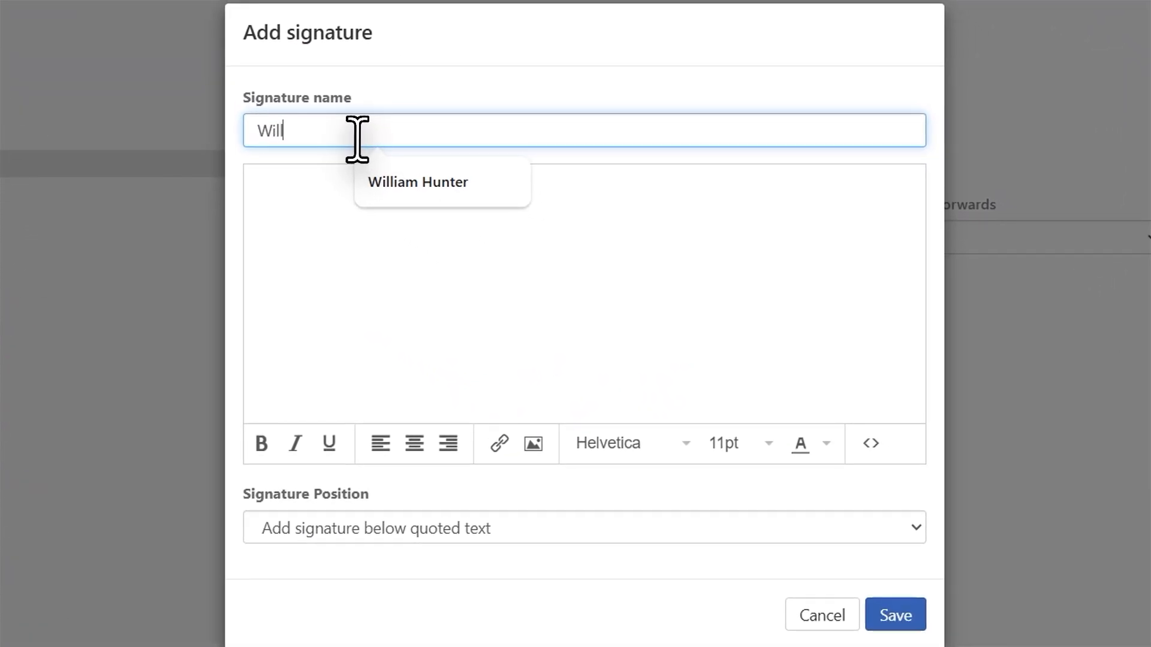
click(388, 181)
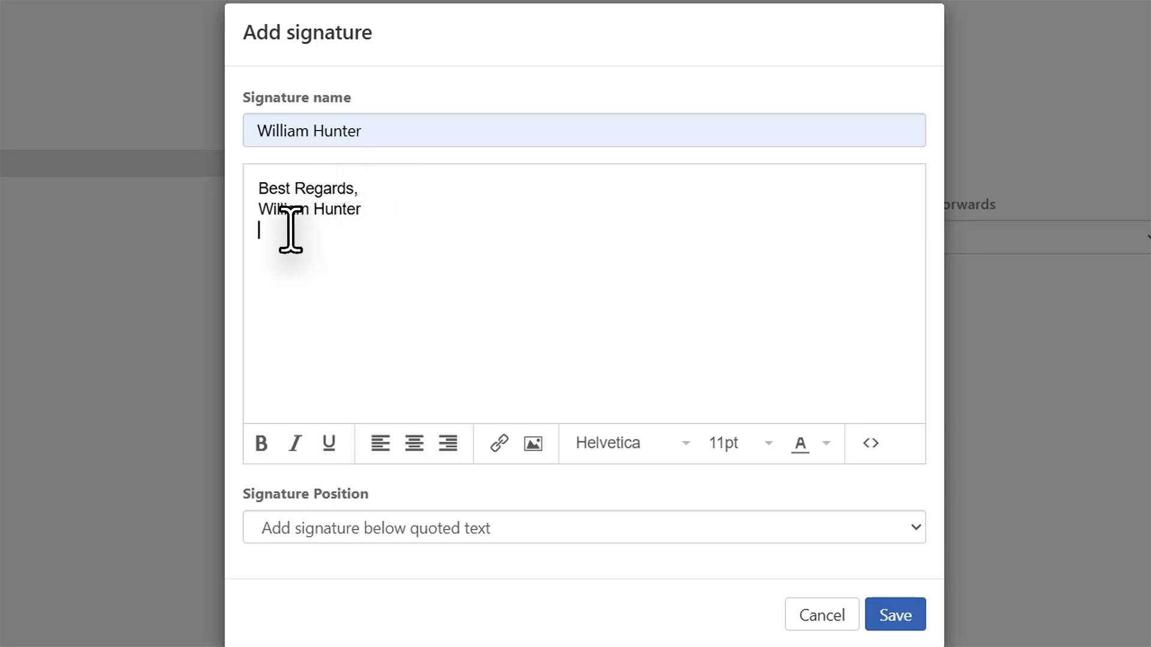
Insert the Channel Logo image from Pictures below the signature text and shrink it to a small logo.
click(532, 444)
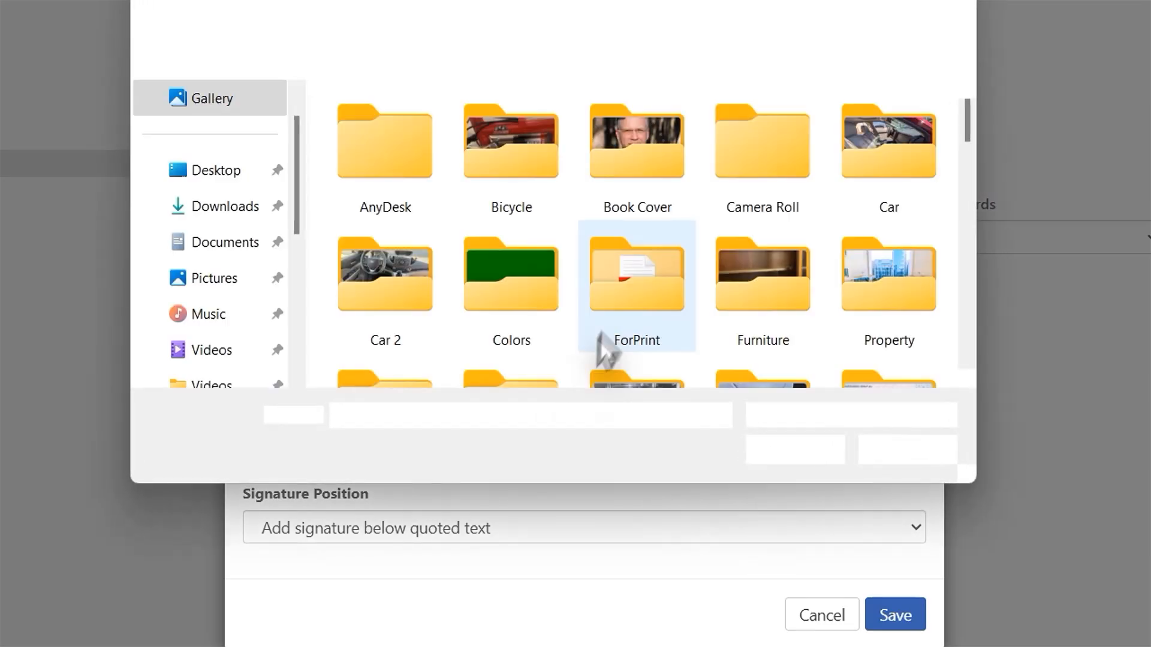
scroll(645, 250, down, 5)
click(713, 313)
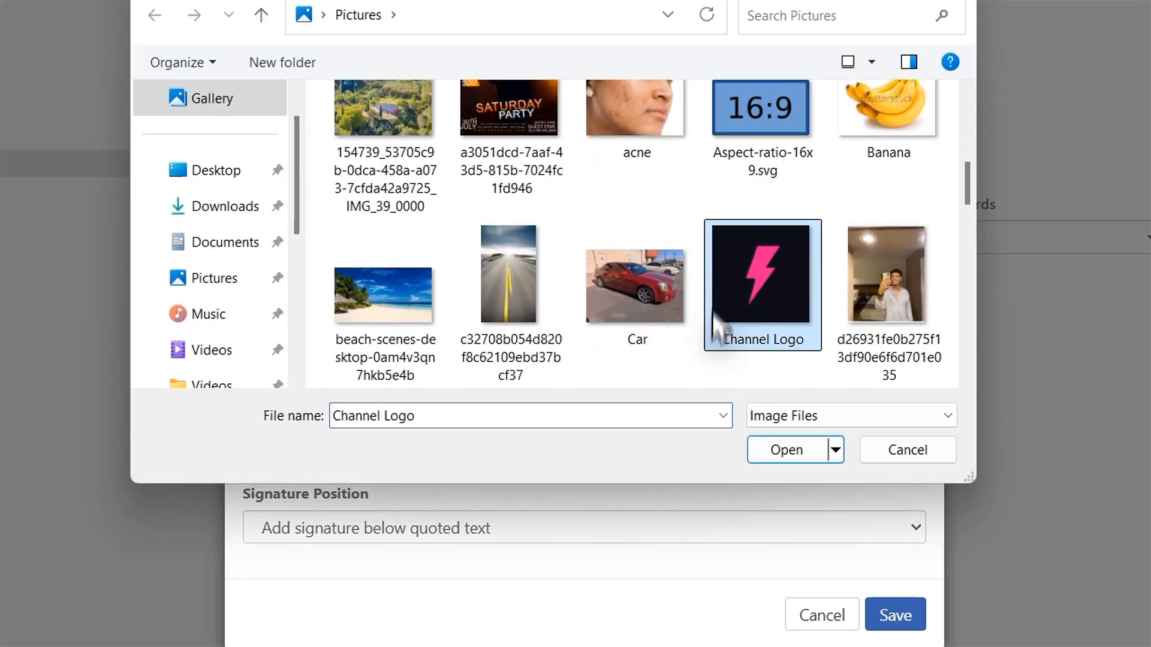
click(787, 450)
click(343, 258)
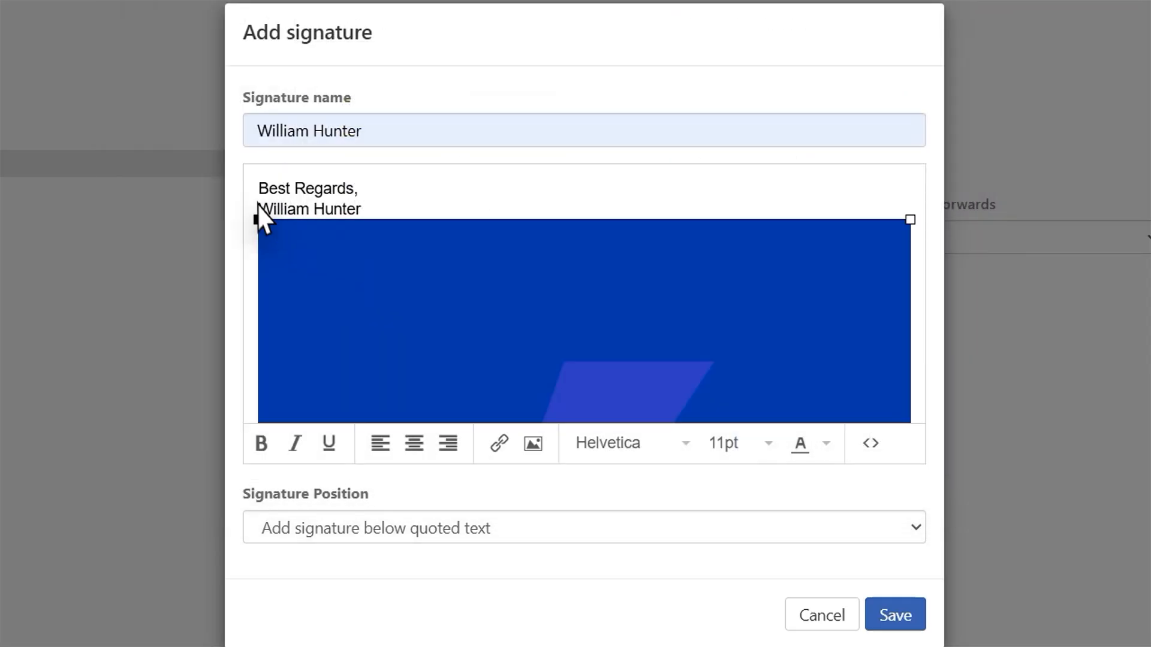
drag(258, 219, 506, 419)
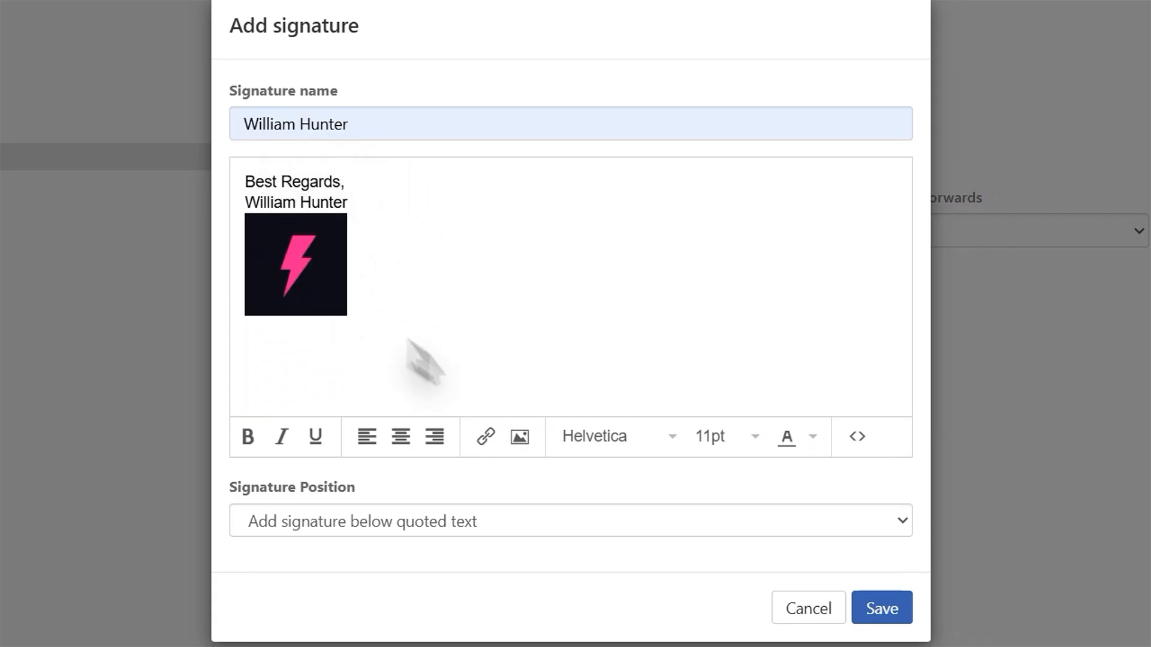
Save the new signature and start composing a new email from the info mailbox.
click(898, 608)
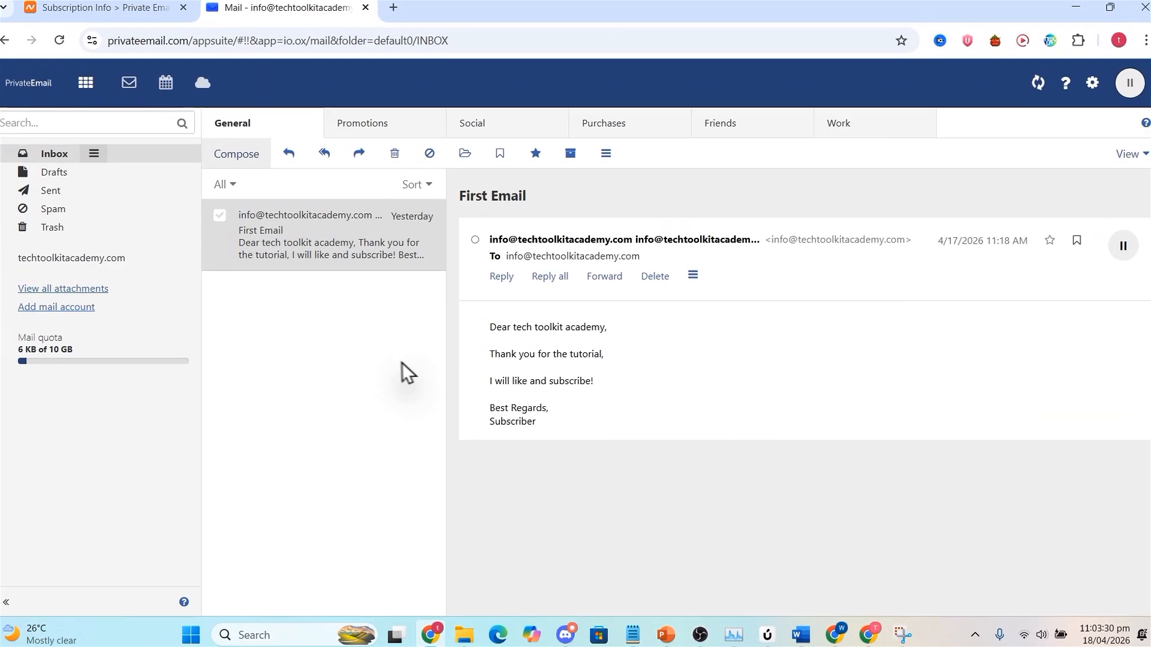
click(242, 160)
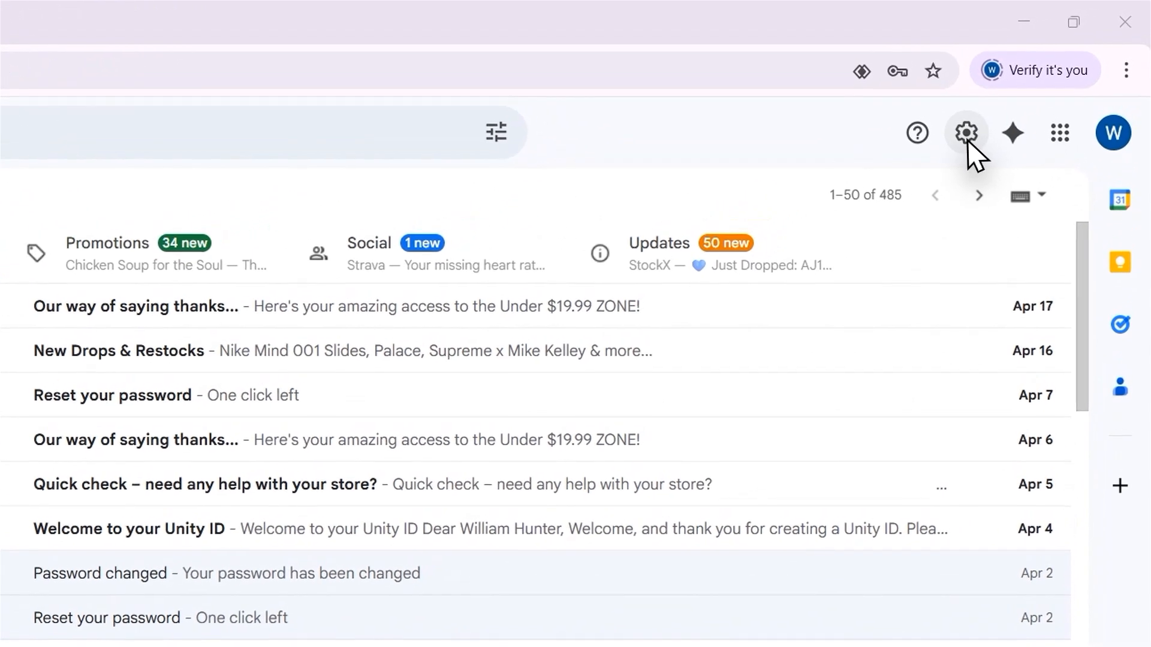
Switch to Gmail and begin adding the business info mailbox as another send-mail-as address, treated as an alias.
click(1026, 91)
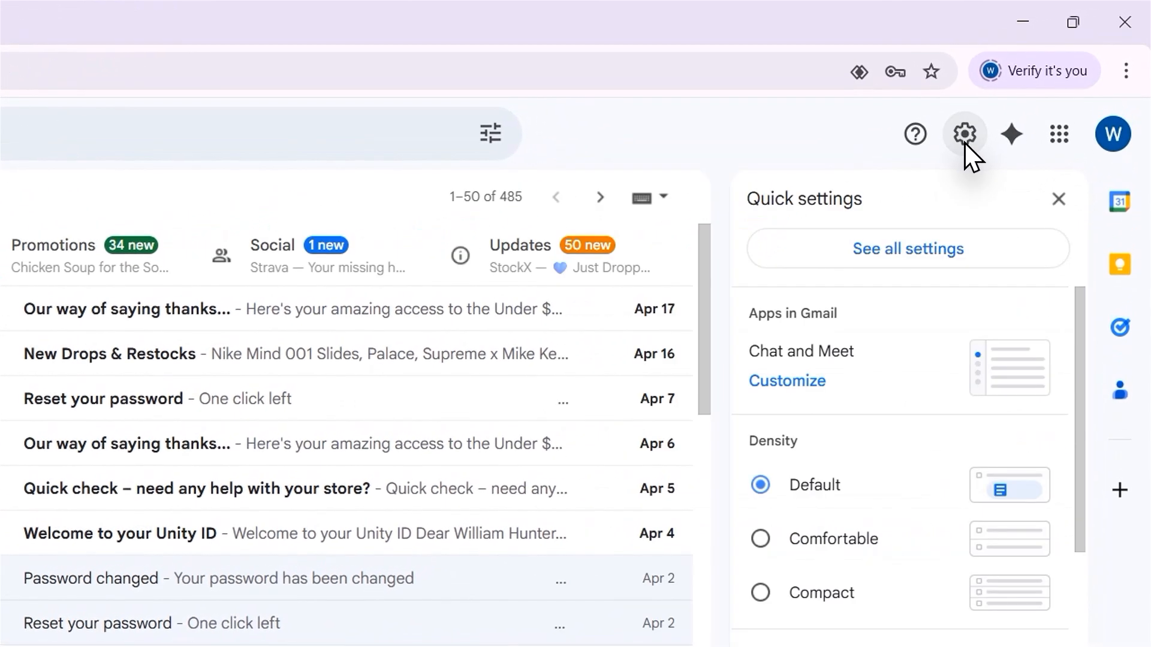
click(911, 250)
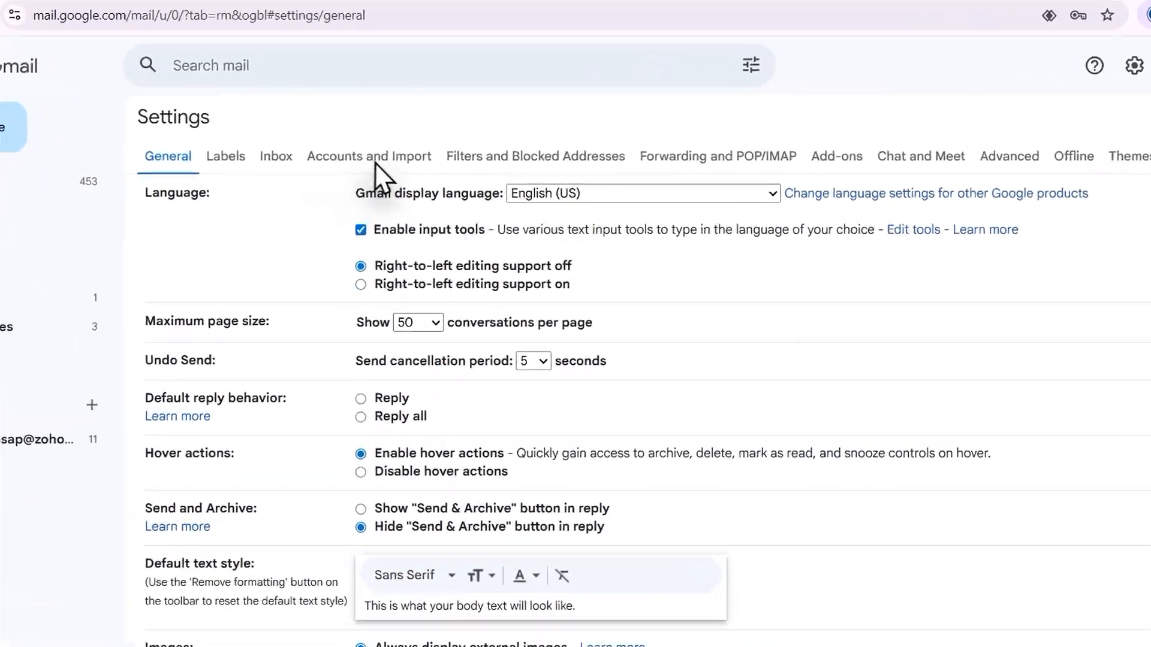
click(369, 157)
scroll(308, 334, down, 1)
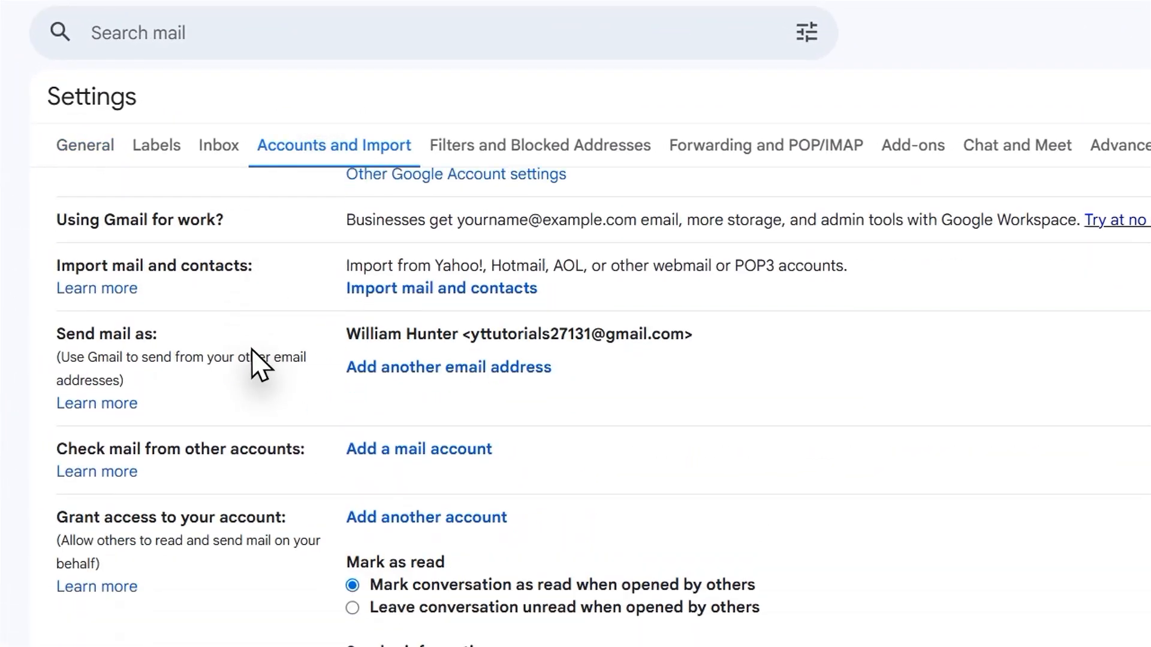
scroll(257, 396, down, 1)
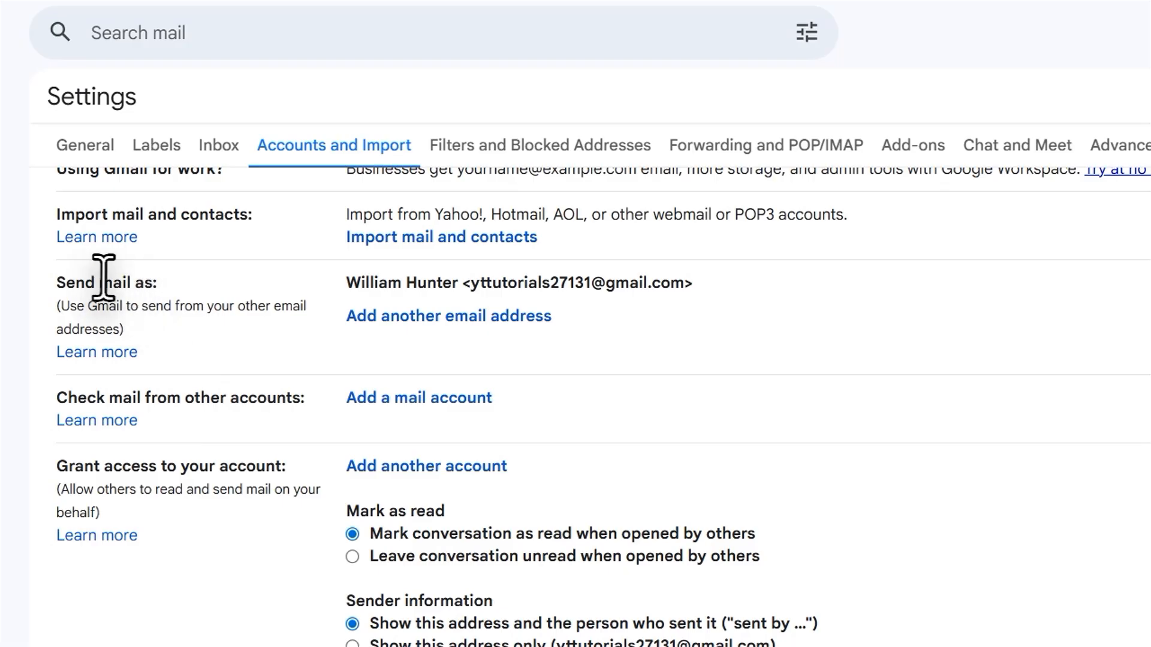
click(413, 316)
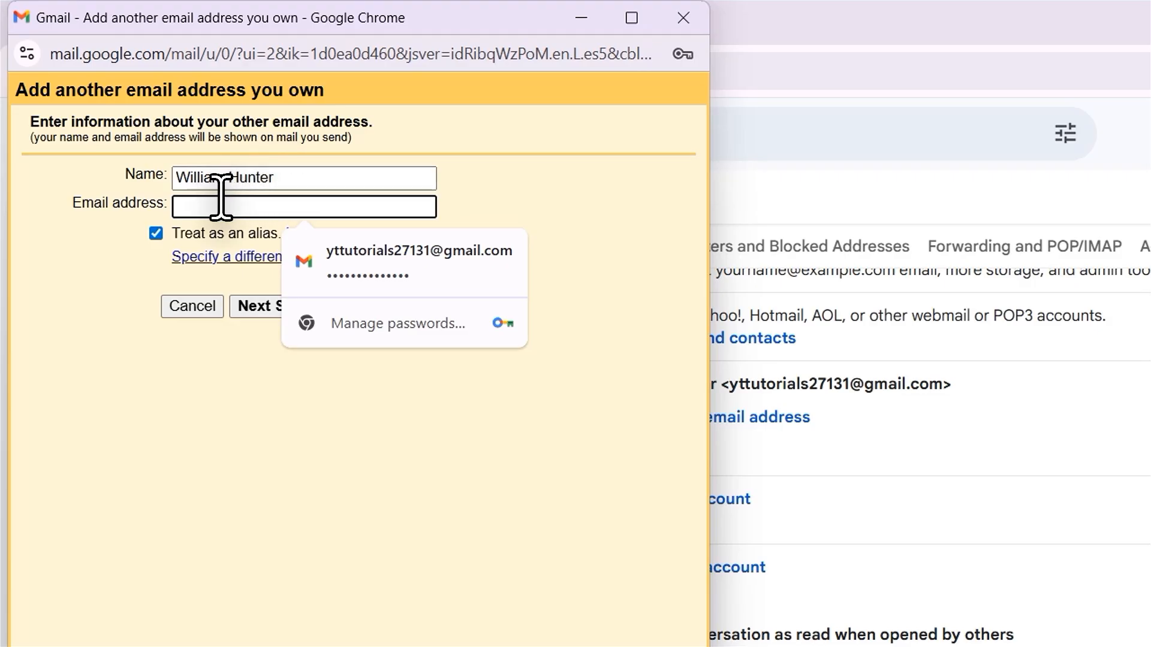
key(ctrl+v)
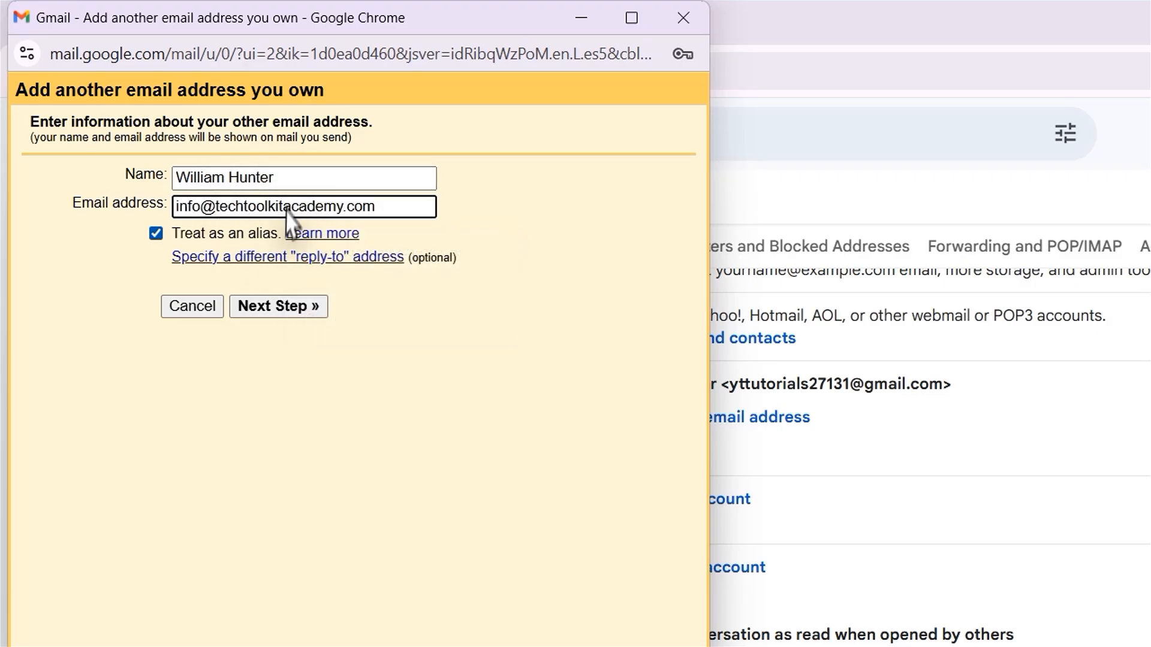
click(291, 308)
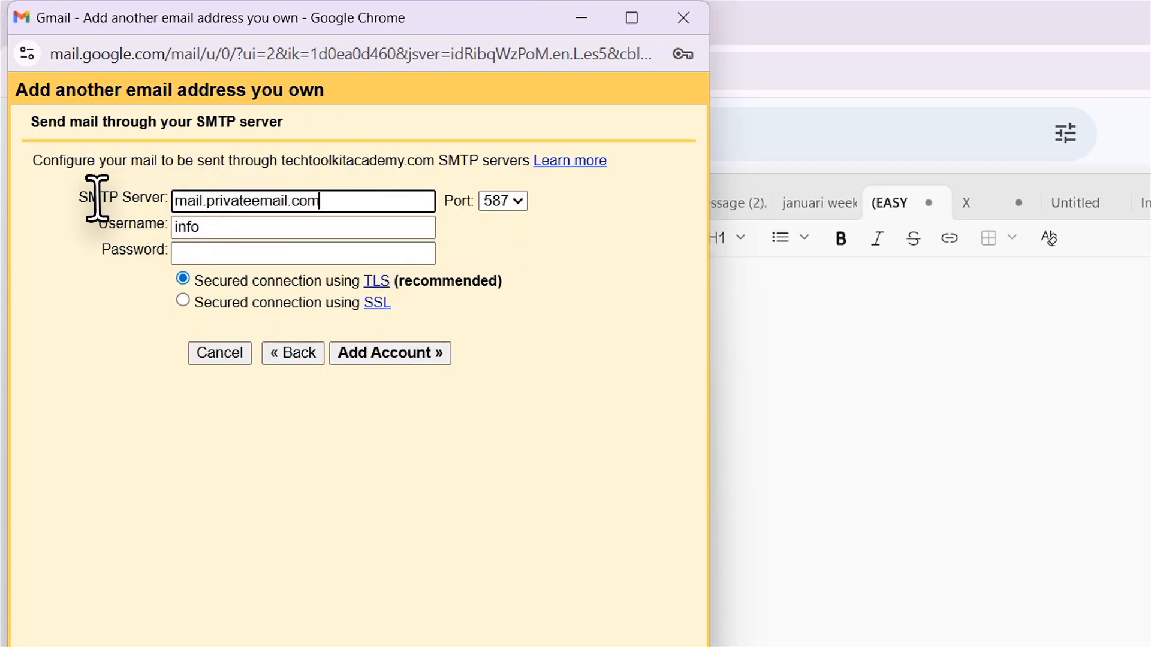
Configure SMTP server mail.privateemail.com on port 465 with SSL, enter the full mailbox address as username and the mailbox password, and add the account.
click(515, 204)
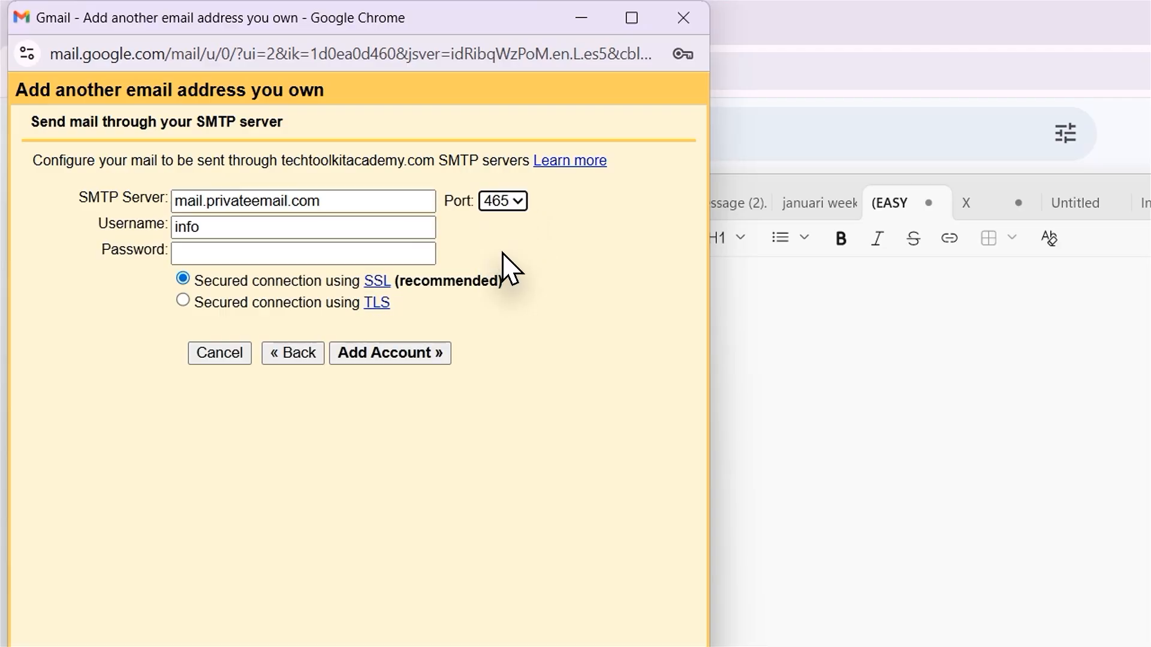
key(Tab)
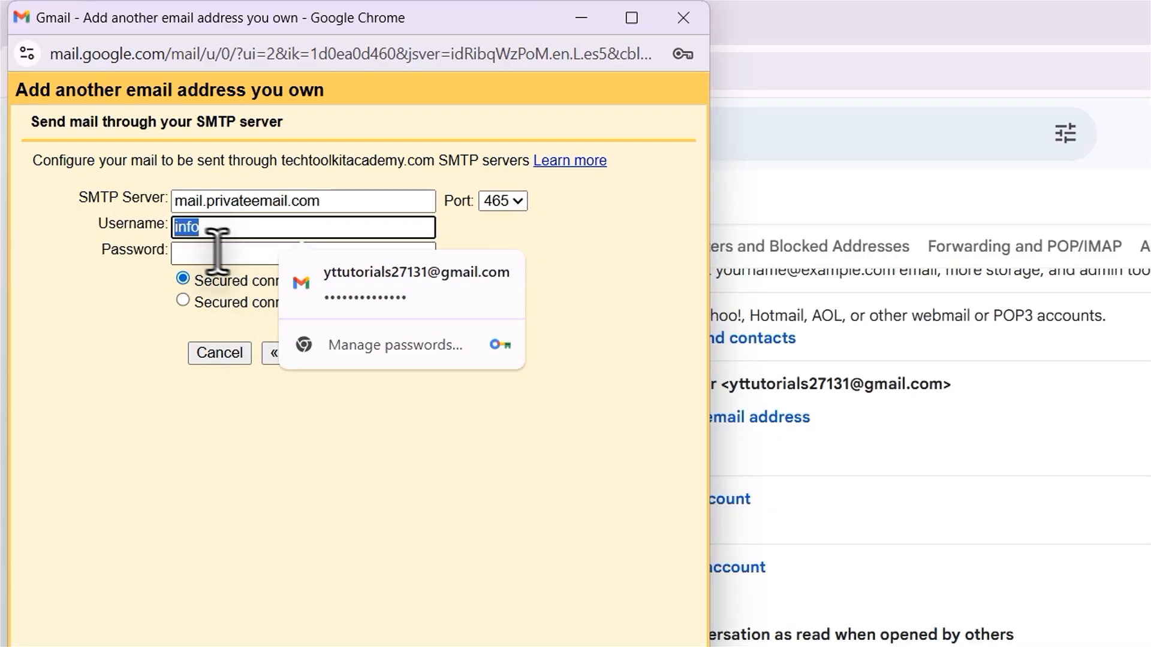
key(ctrl+v)
click(262, 252)
key(ctrl+v)
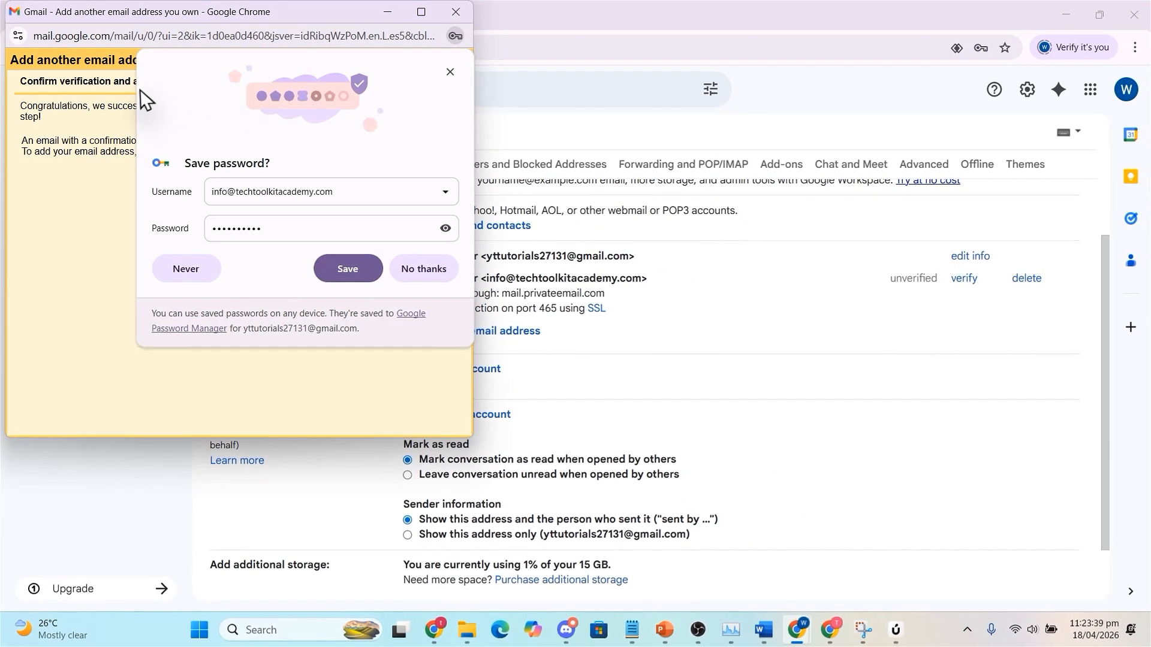
Dismiss the password-saving prompt, switch to Private Email and confirm the send-as request through the link in the Gmail Team's confirmation email.
click(46, 96)
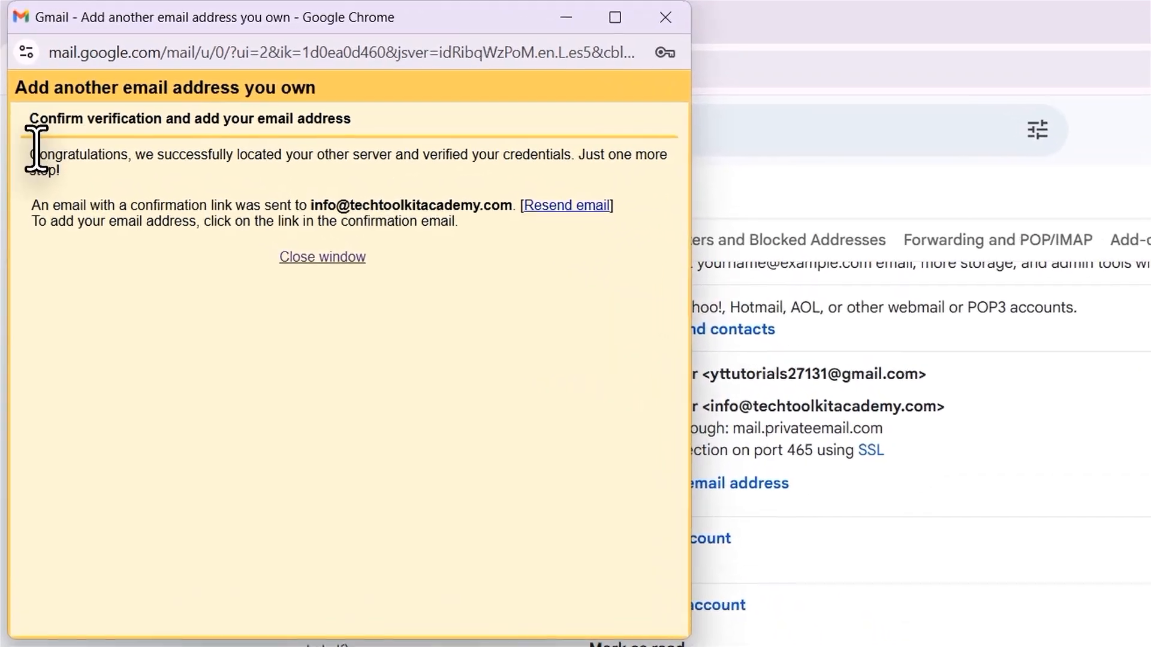
drag(26, 107, 75, 106)
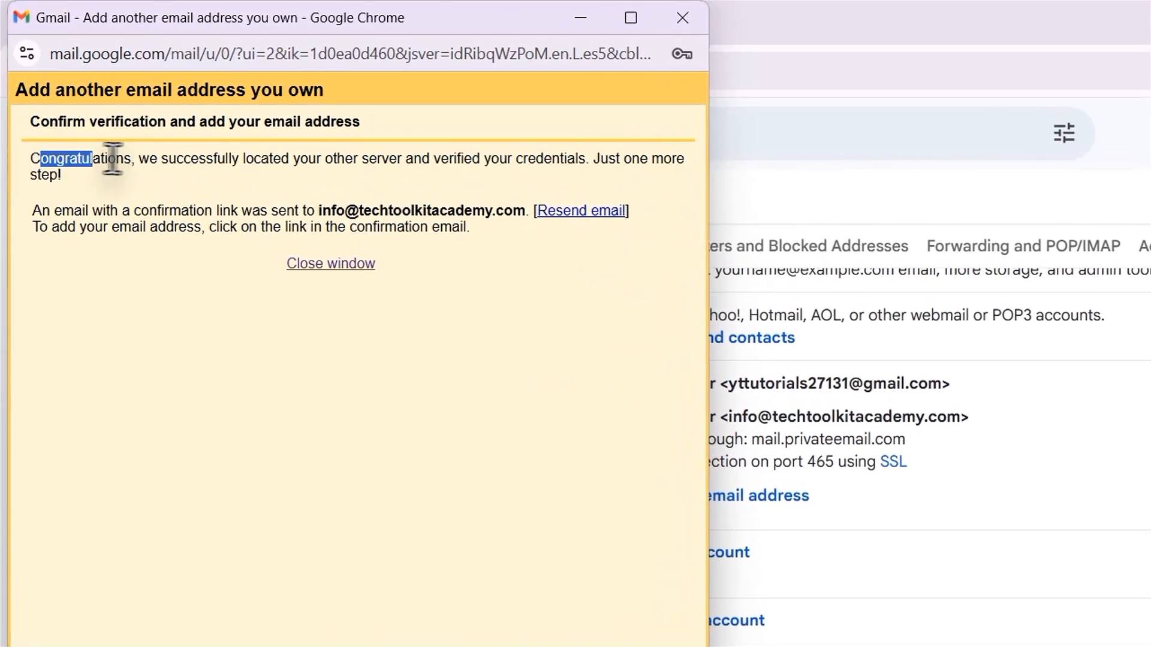
drag(112, 158, 270, 161)
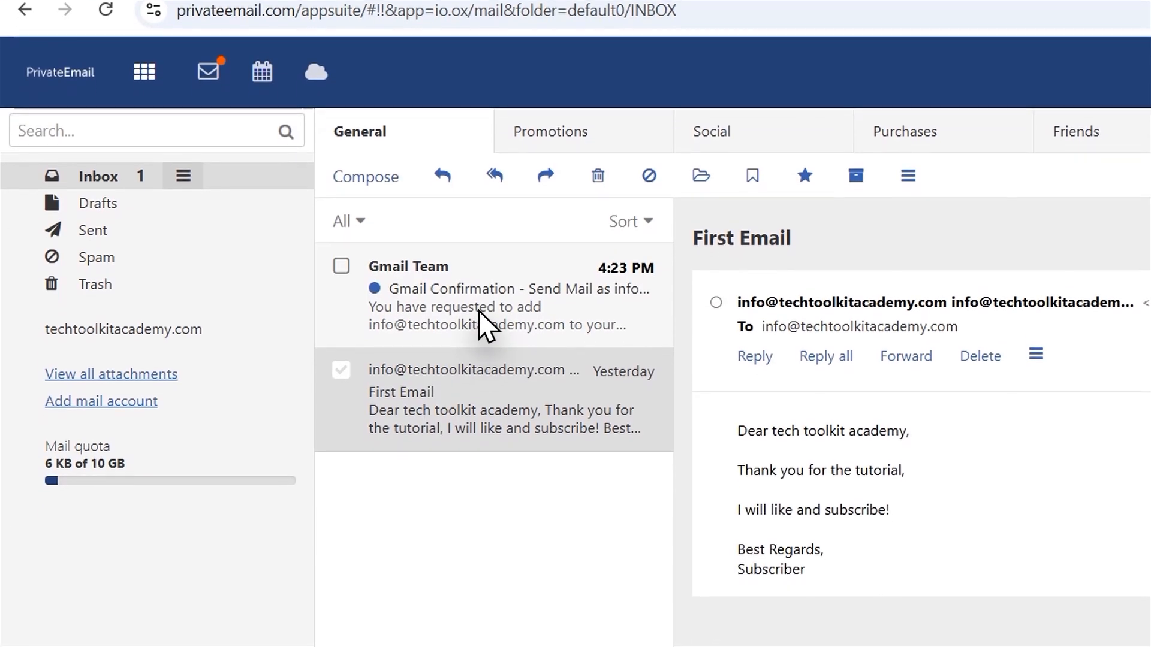
click(478, 312)
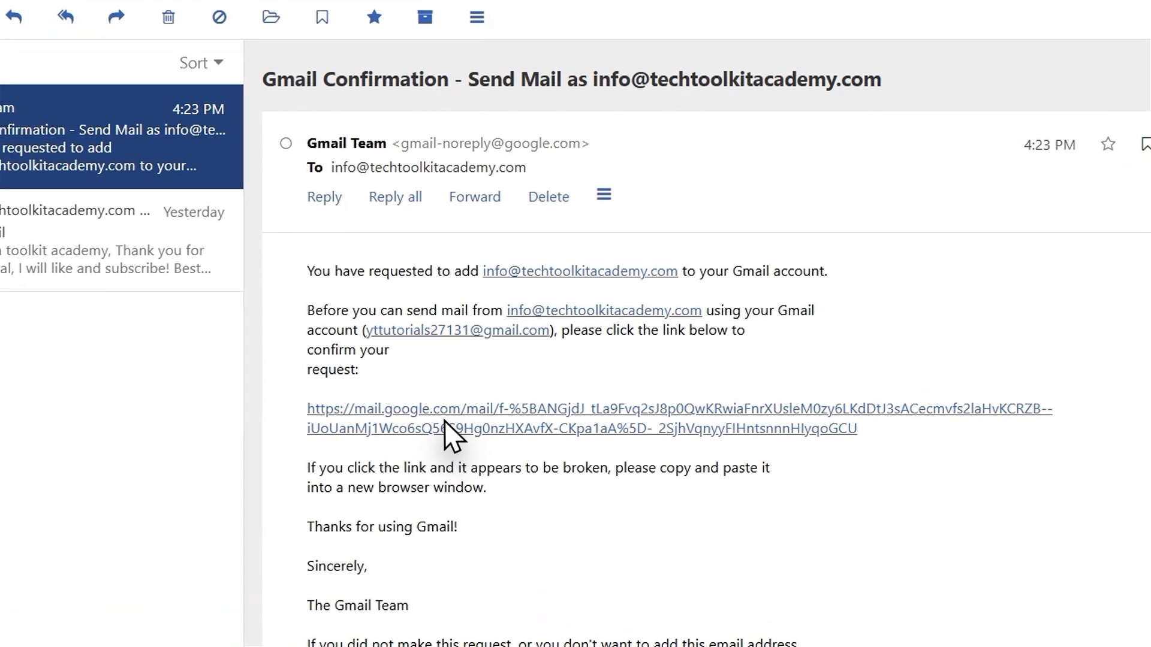
click(578, 434)
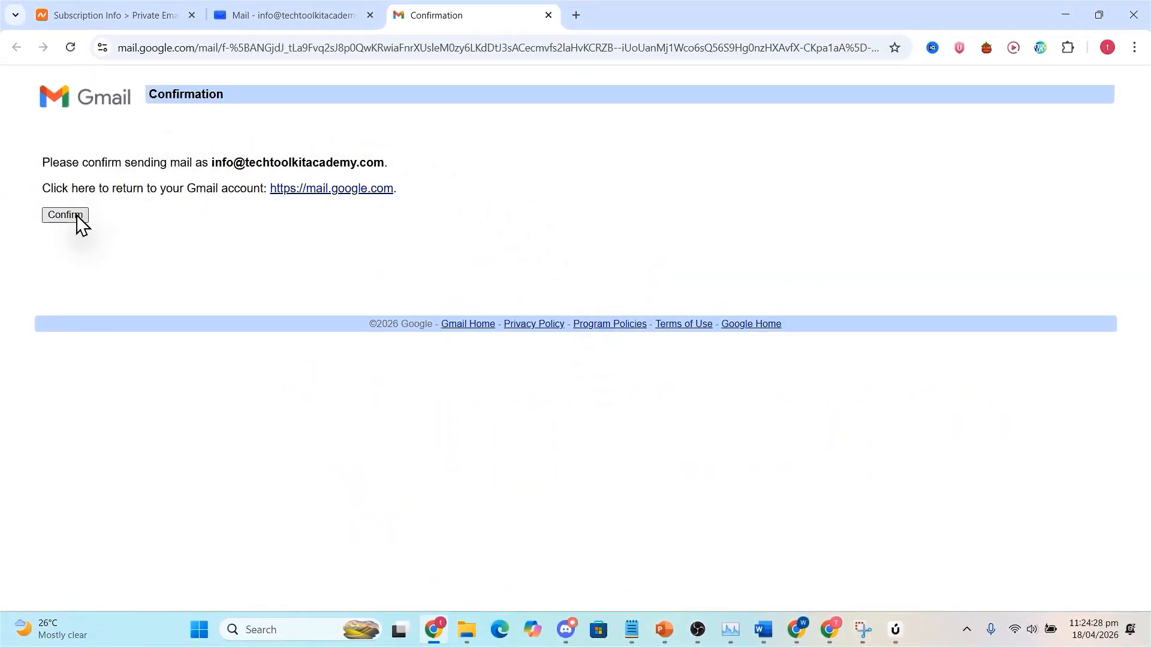
click(77, 217)
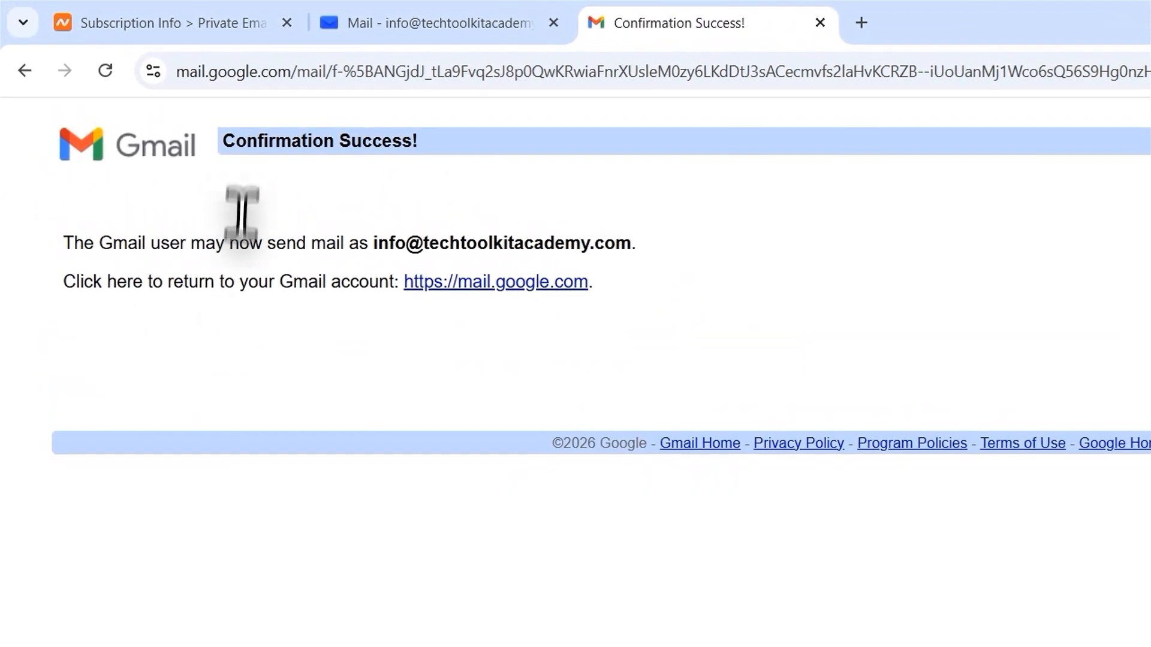
drag(148, 94, 307, 102)
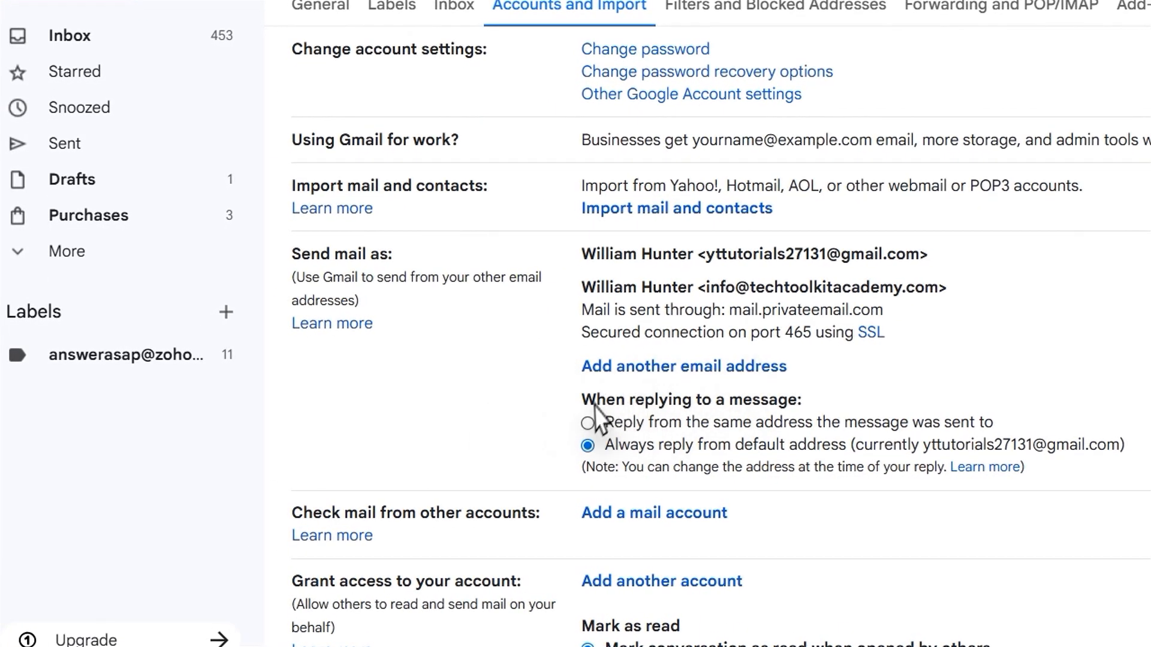
Set Gmail to reply from the same address the message was sent to, and start a new message with the sender choices open.
click(588, 423)
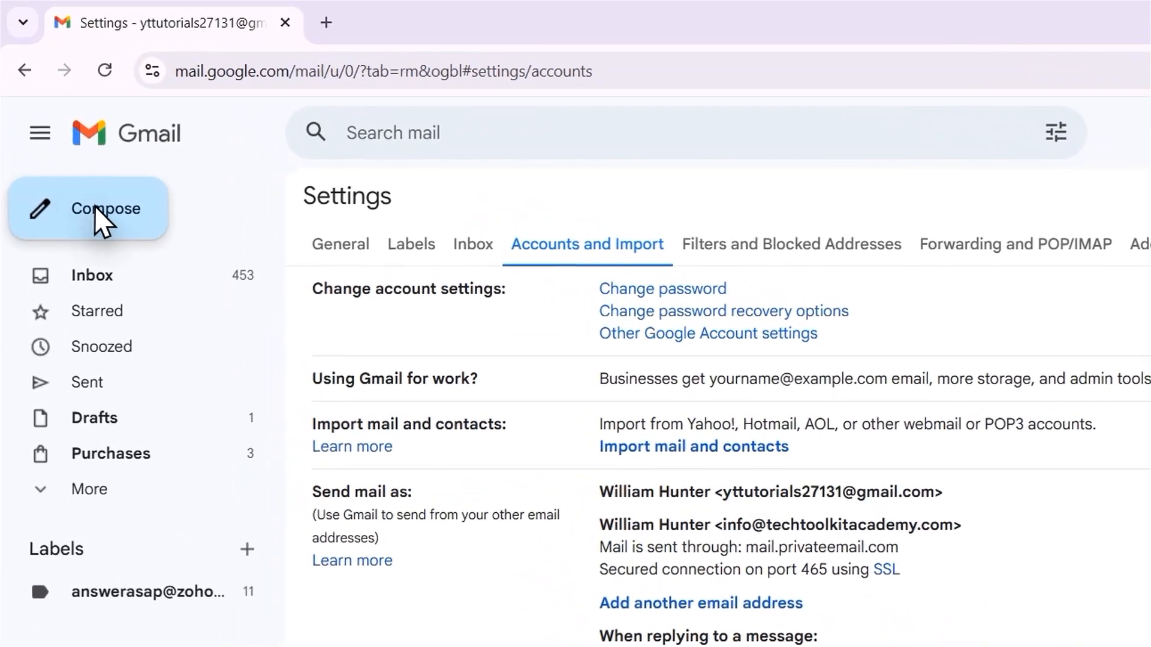
click(65, 146)
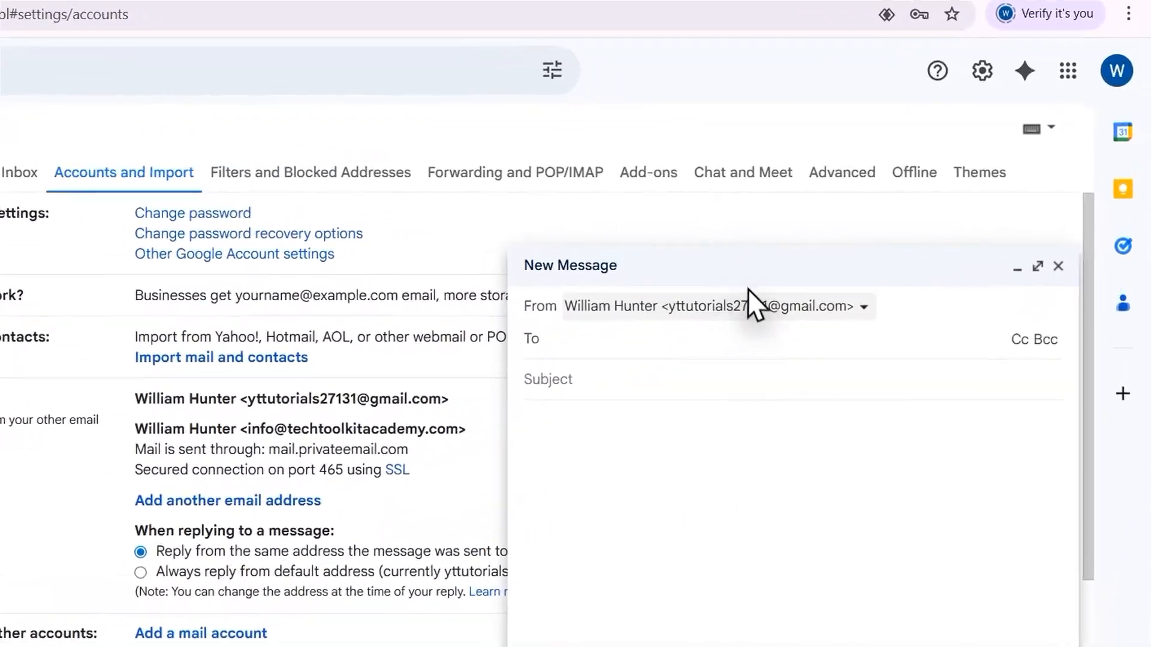
click(1040, 291)
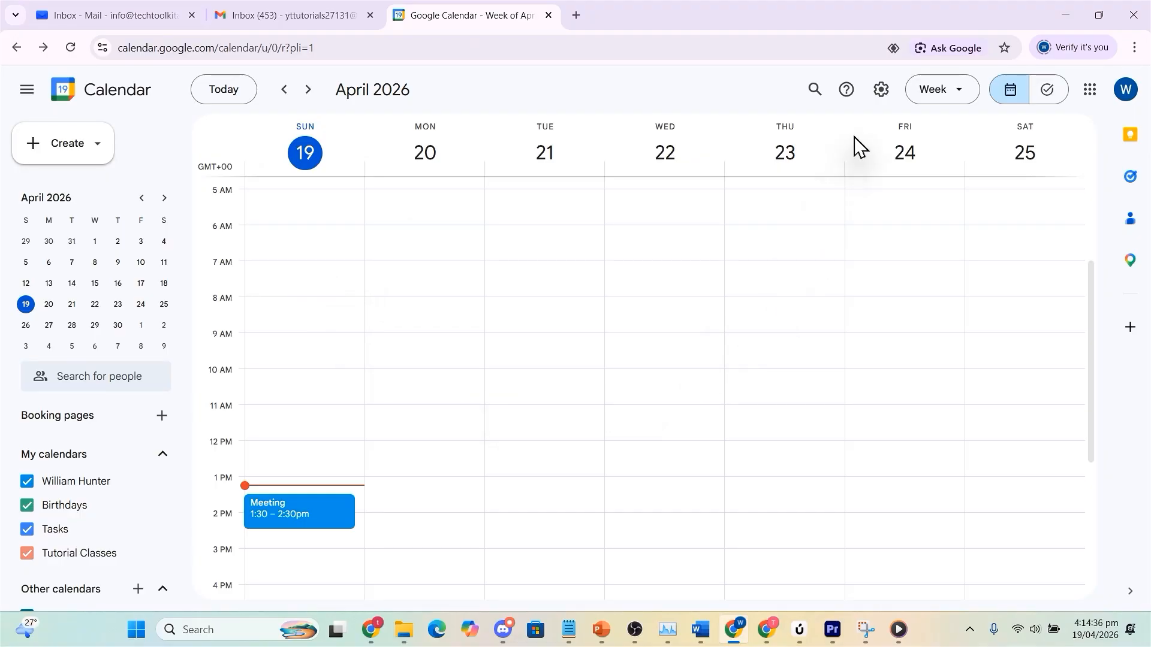
Switch to Google Calendar and open the settings of the account owner's personal calendar.
click(881, 90)
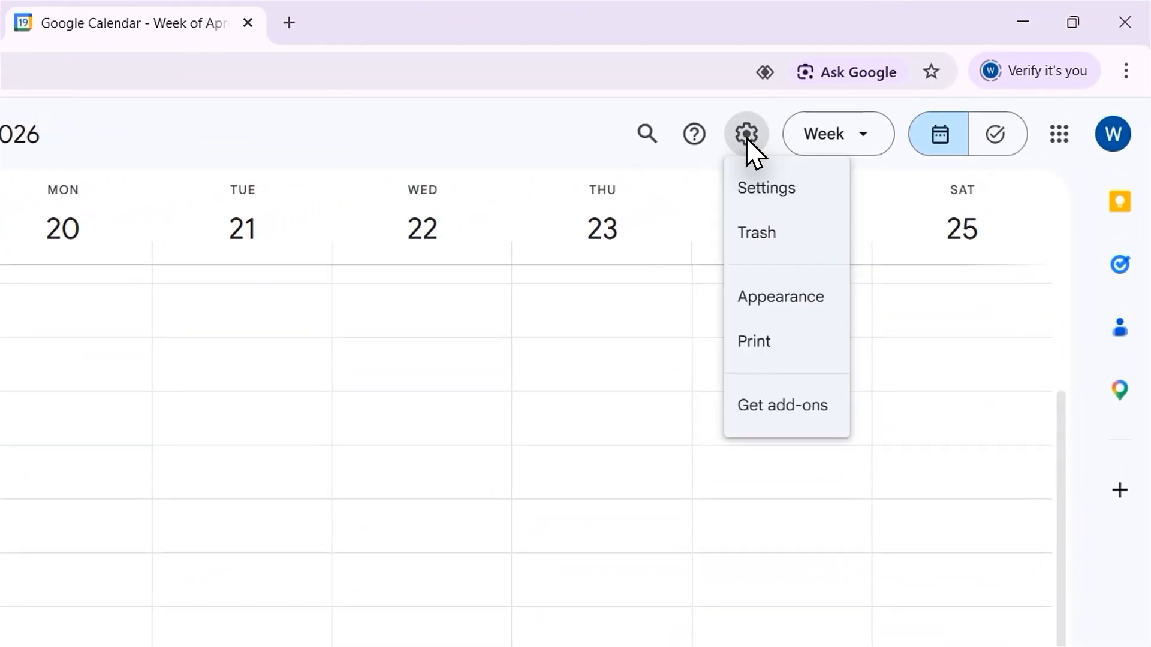
click(770, 189)
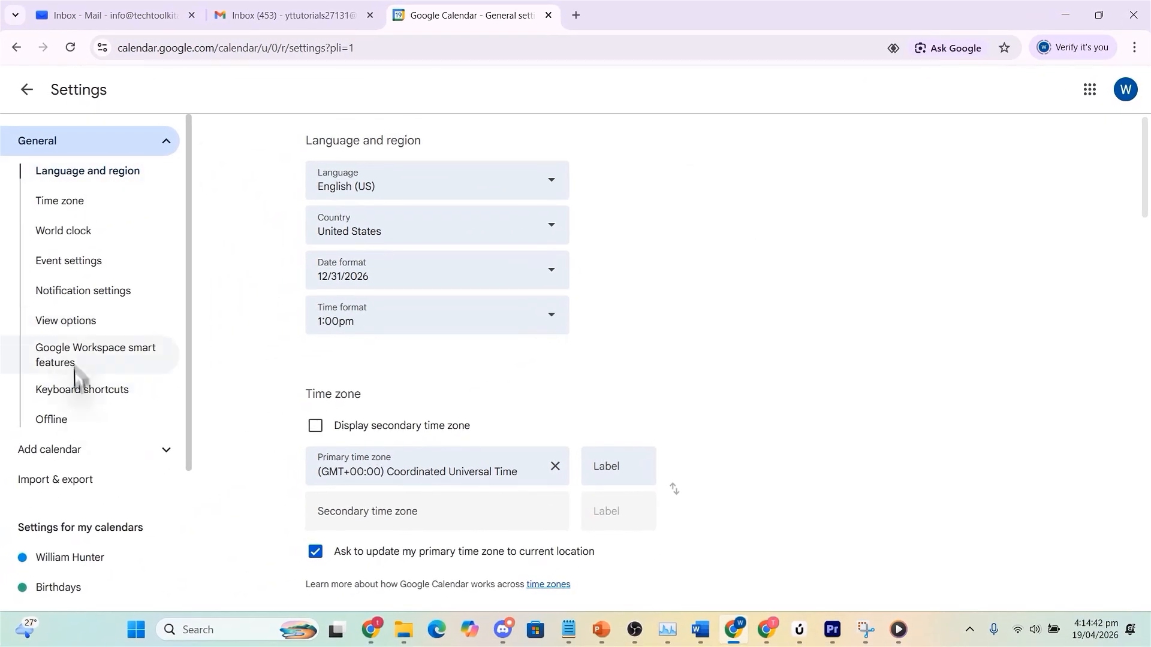
scroll(89, 430, down, 3)
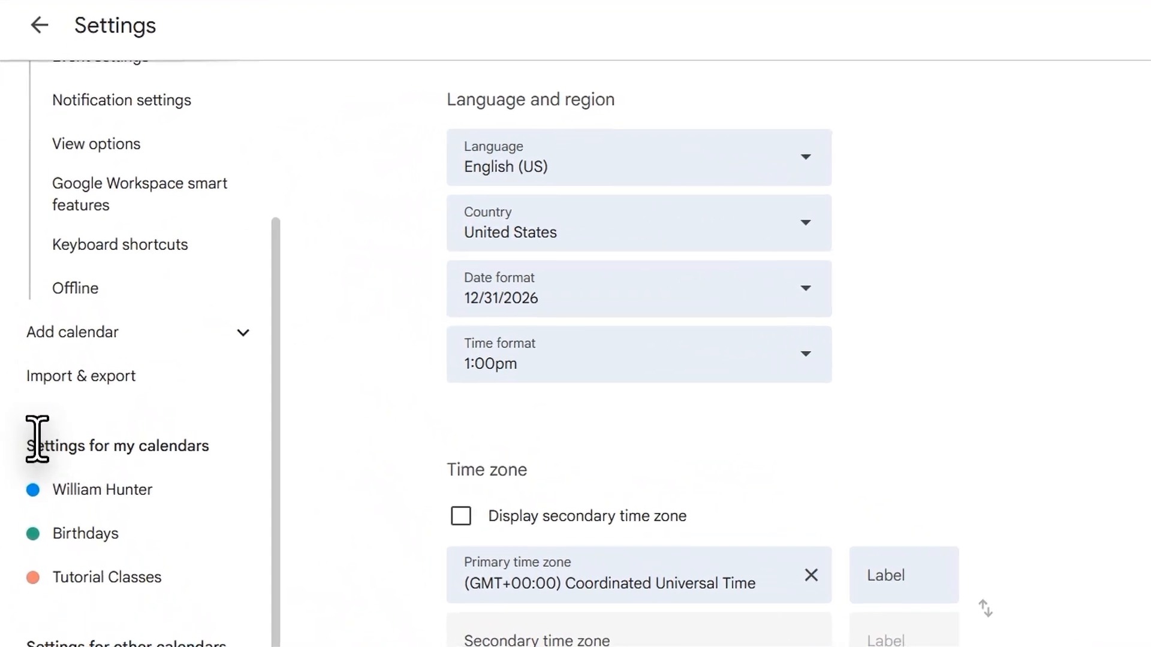
drag(48, 379, 103, 382)
click(61, 412)
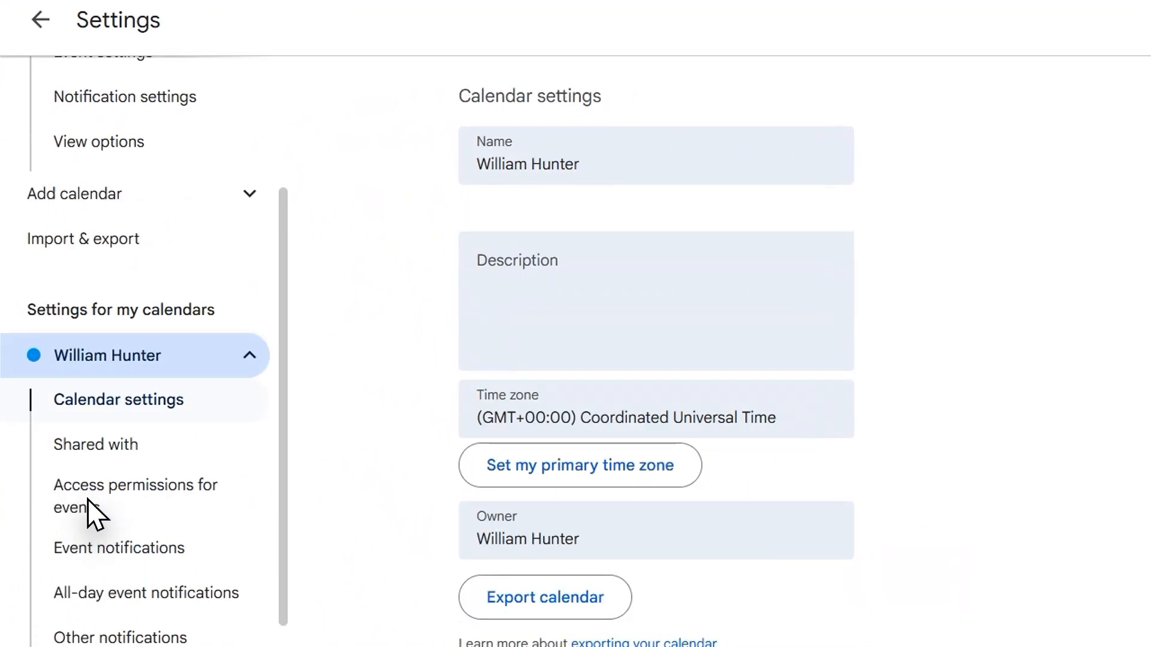
Copy the personal calendar's secret address in iCal format and acknowledge the security warning.
scroll(560, 404, down, 10)
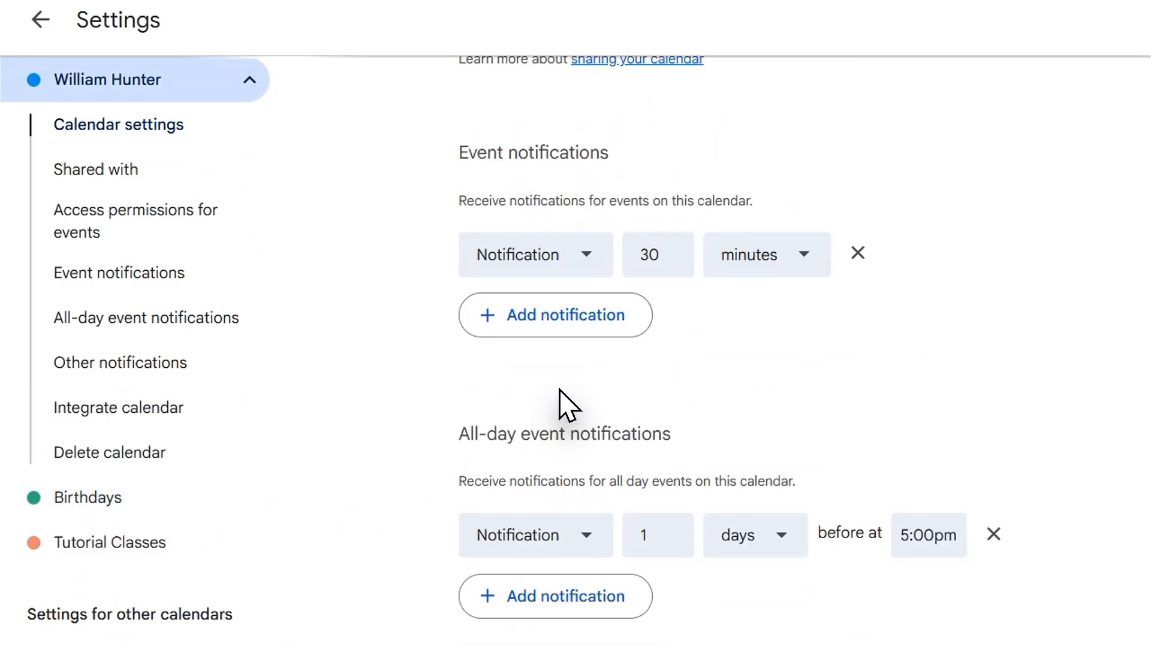
scroll(560, 404, down, 15)
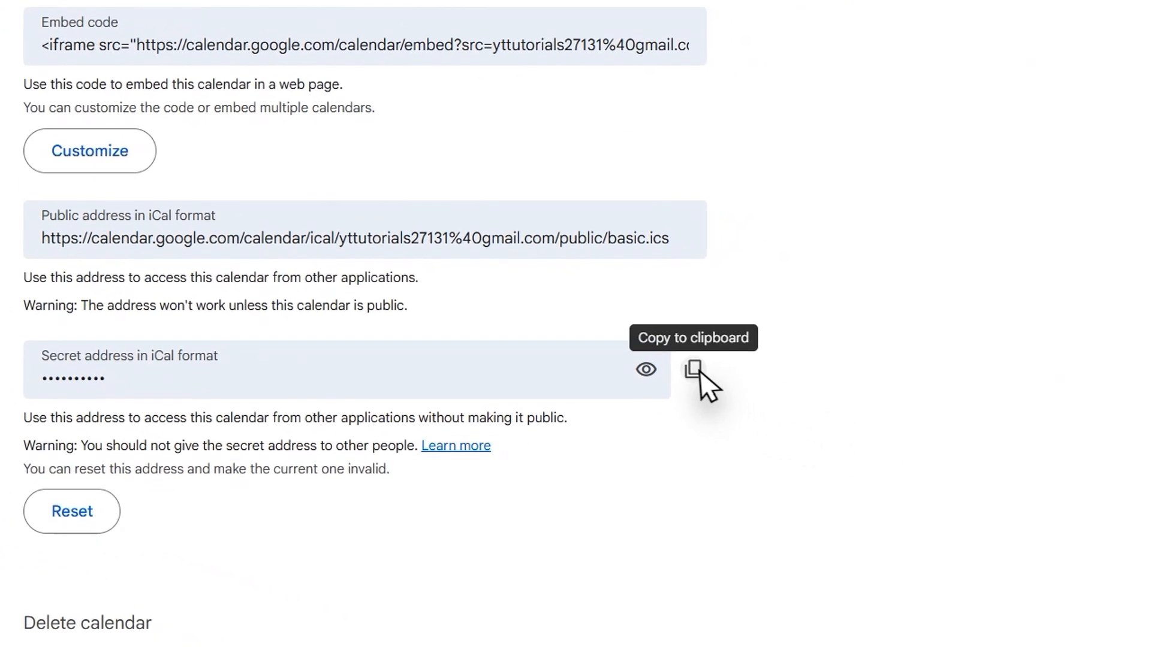
click(1128, 509)
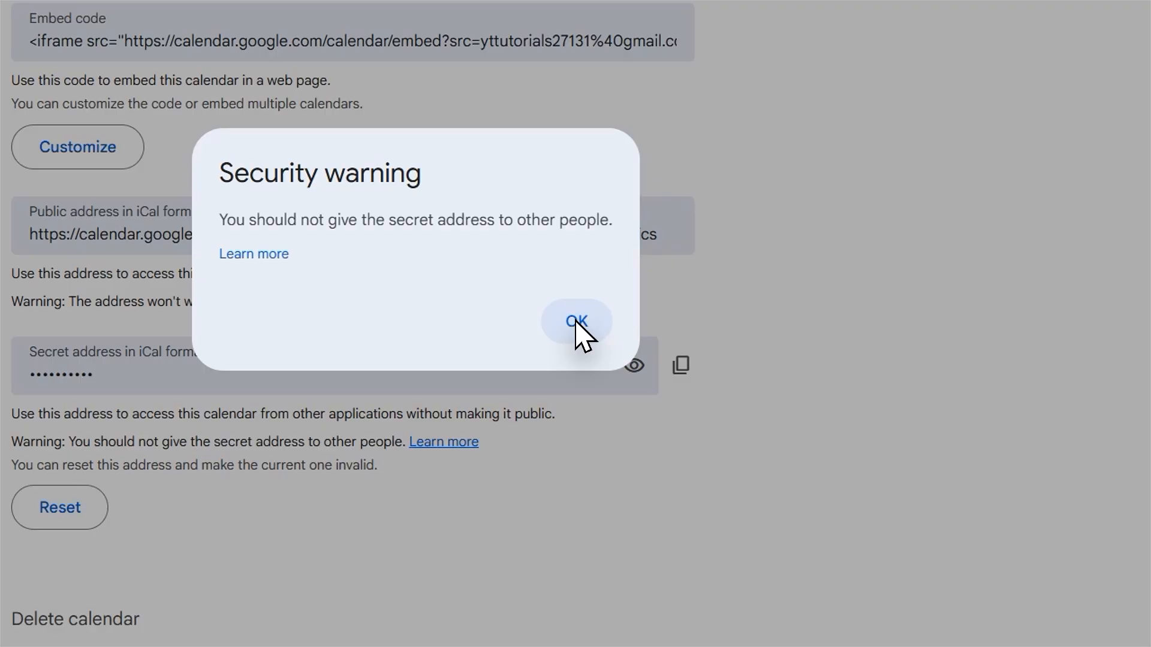
click(575, 323)
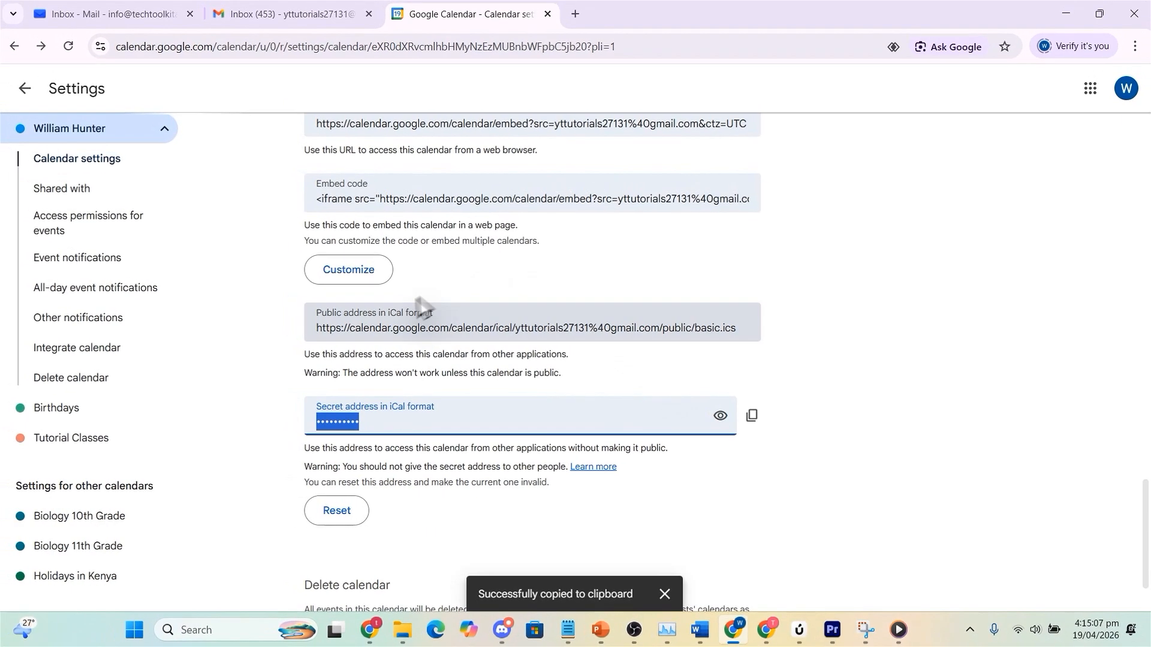
Switch to the Private Email calendar and subscribe to a new calendar via URL (iCal), using the copied secret iCal address.
click(102, 12)
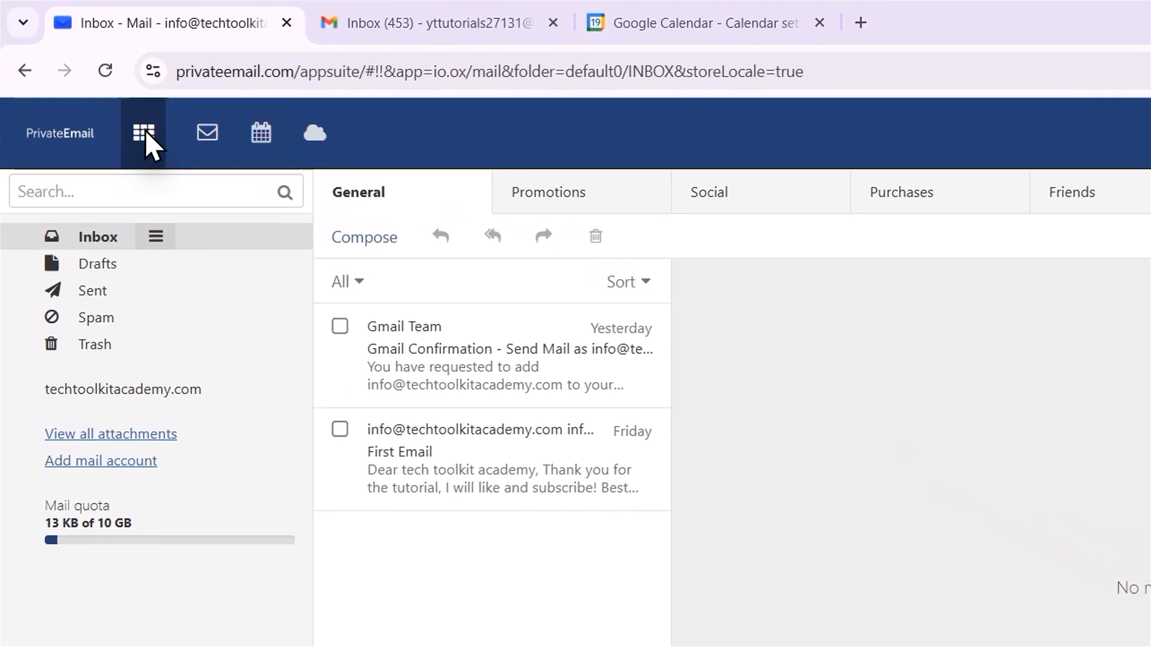
click(96, 90)
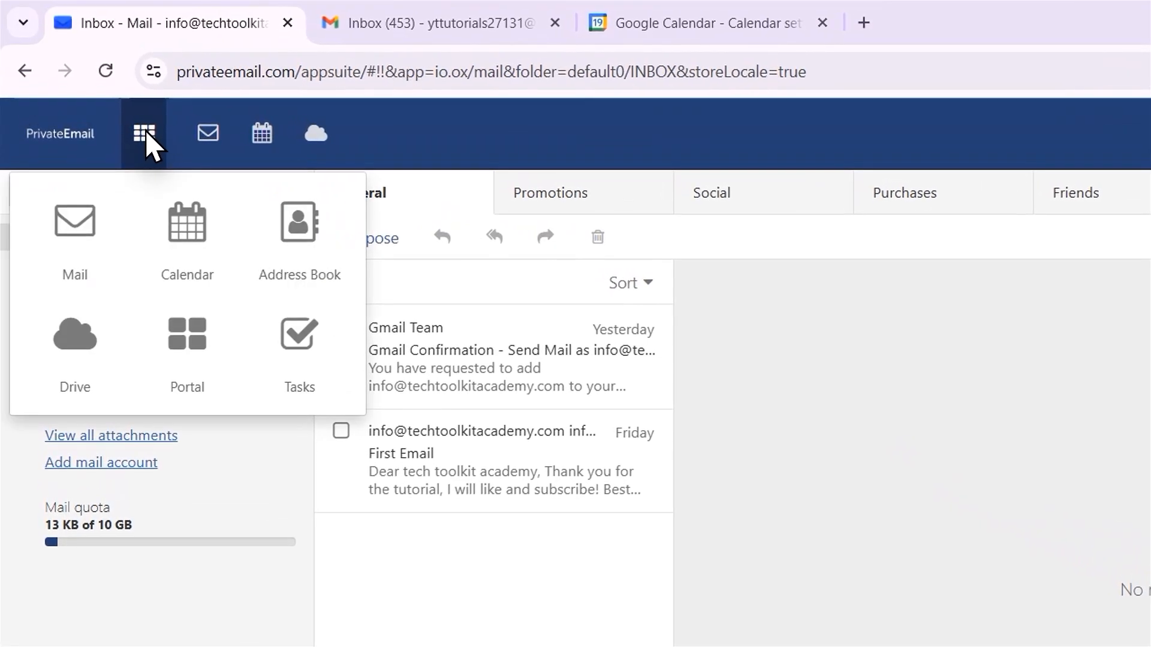
click(182, 234)
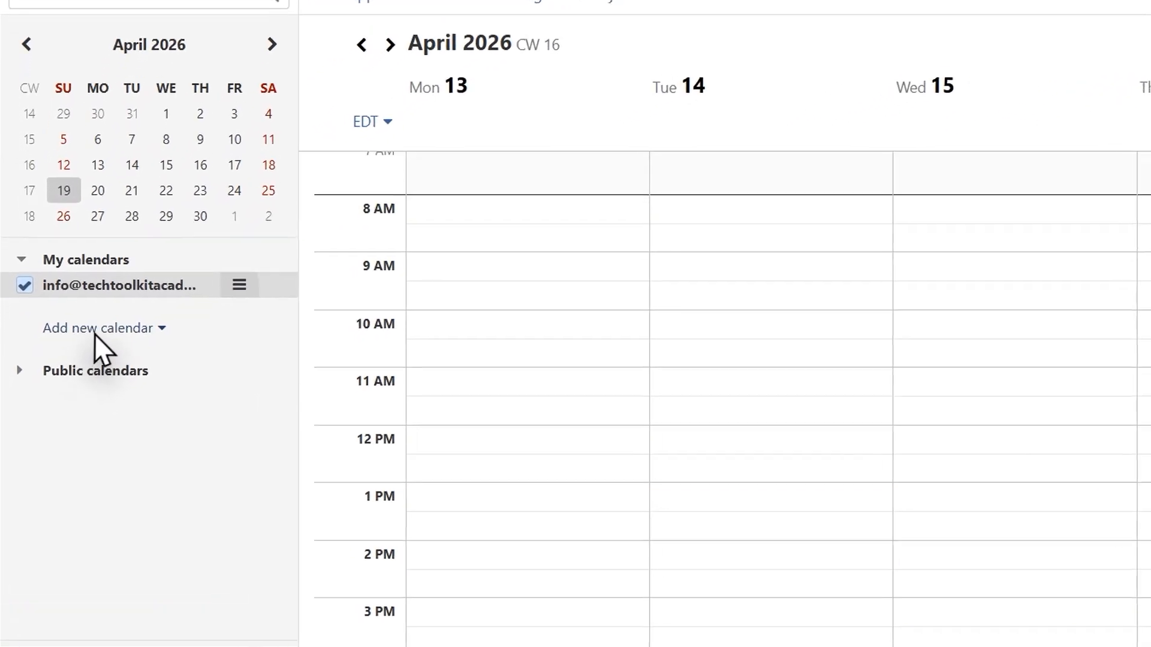
click(75, 362)
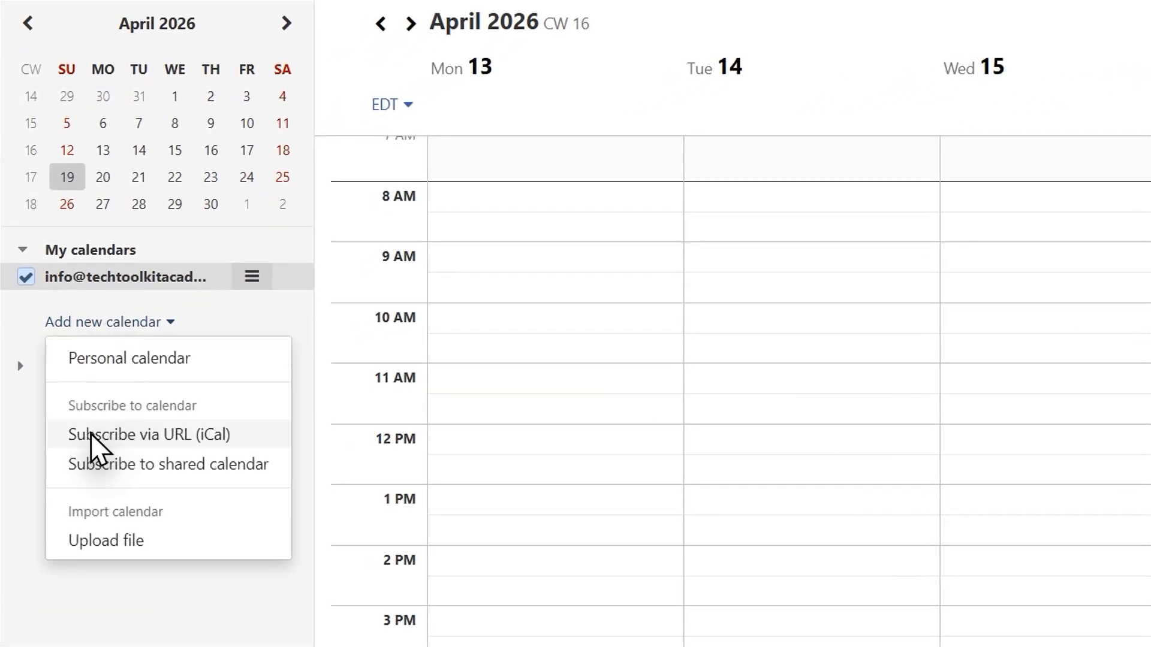
click(163, 441)
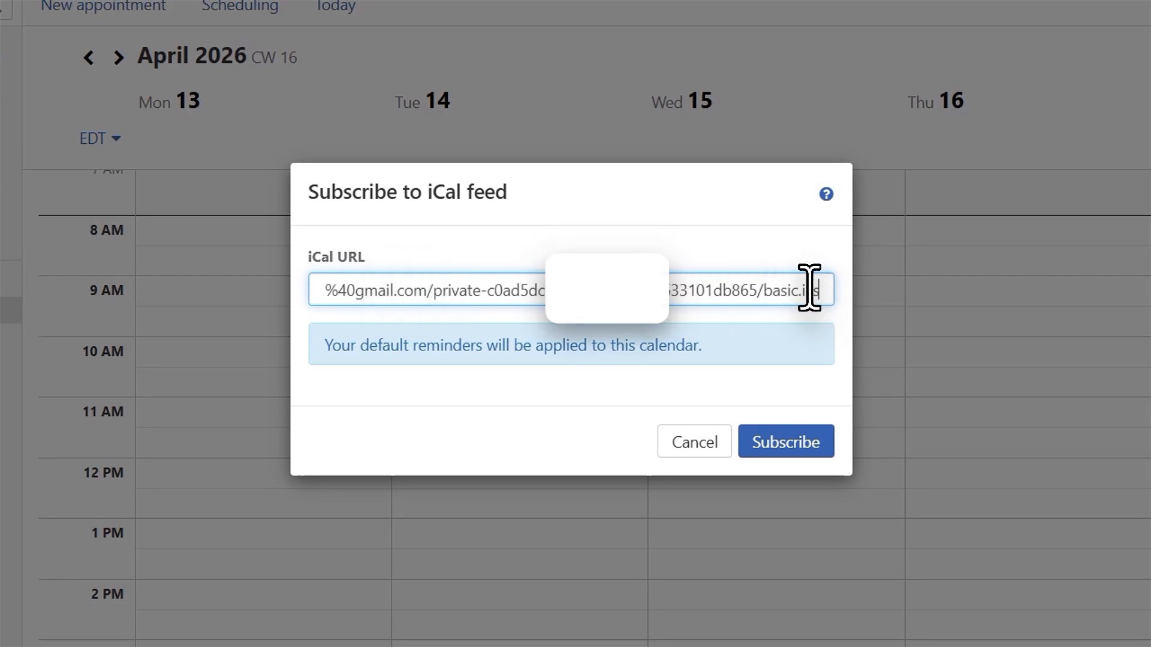
click(788, 446)
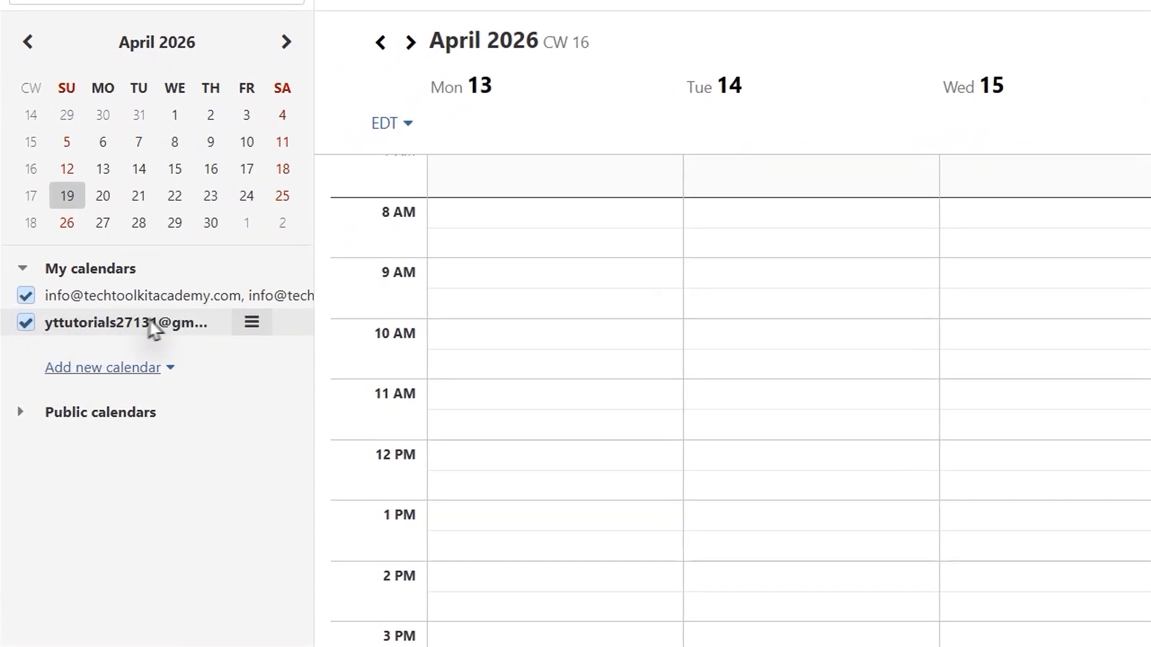
click(155, 327)
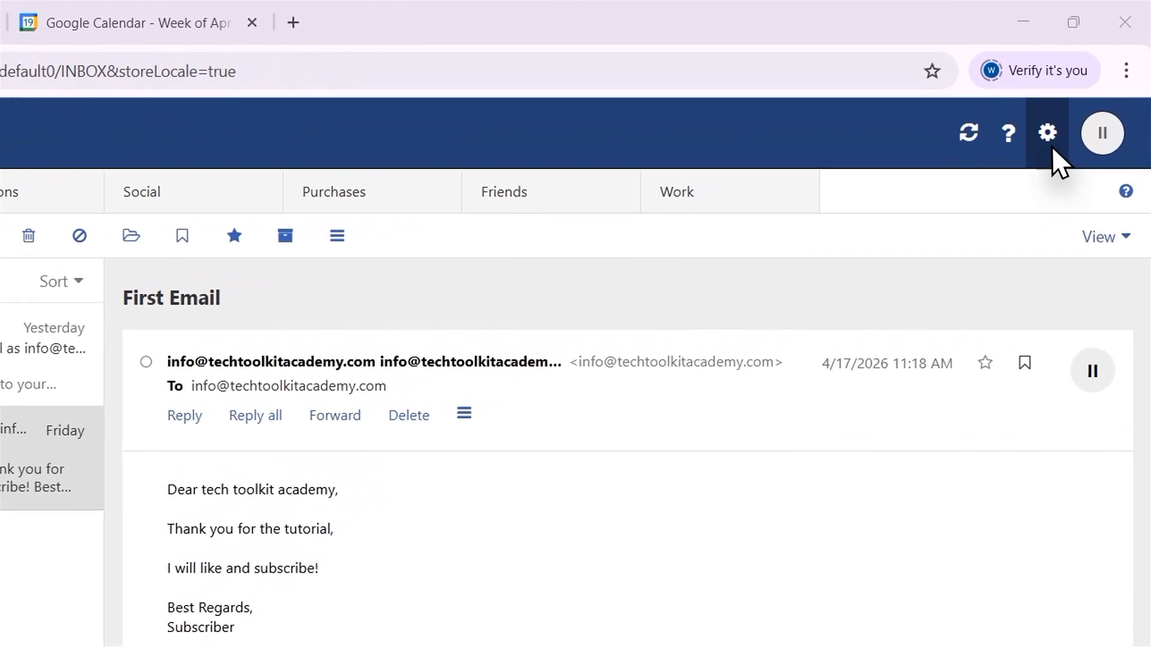
Open the vacation notice in the mail settings, turn it on and restrict it to a set time period.
click(1081, 89)
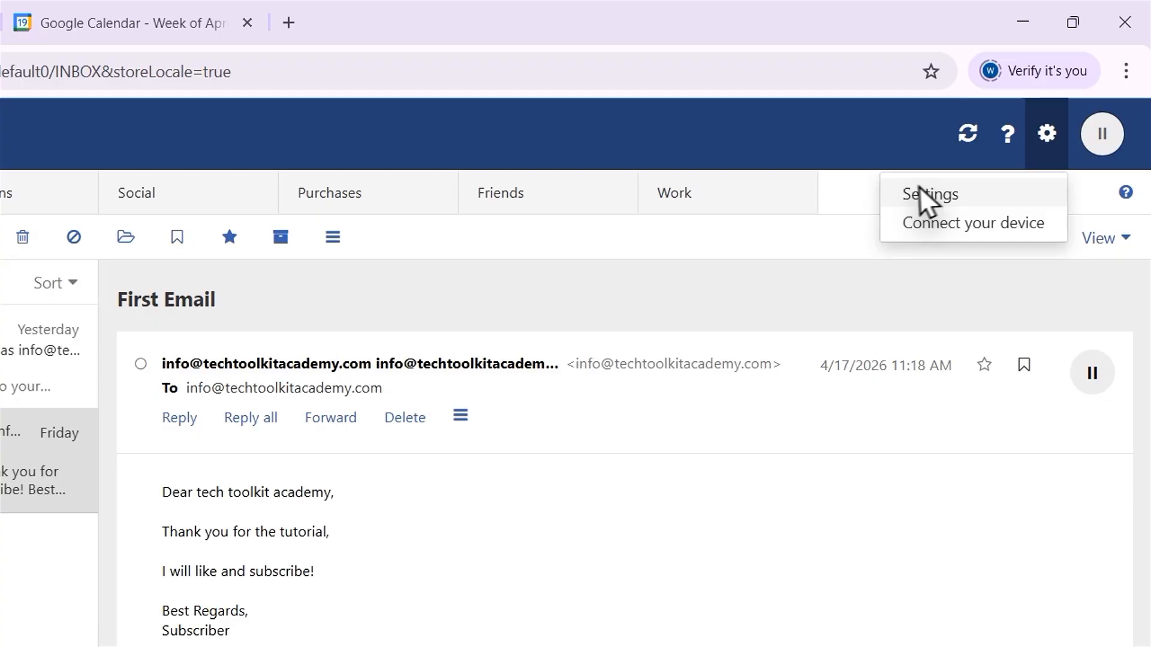
click(946, 196)
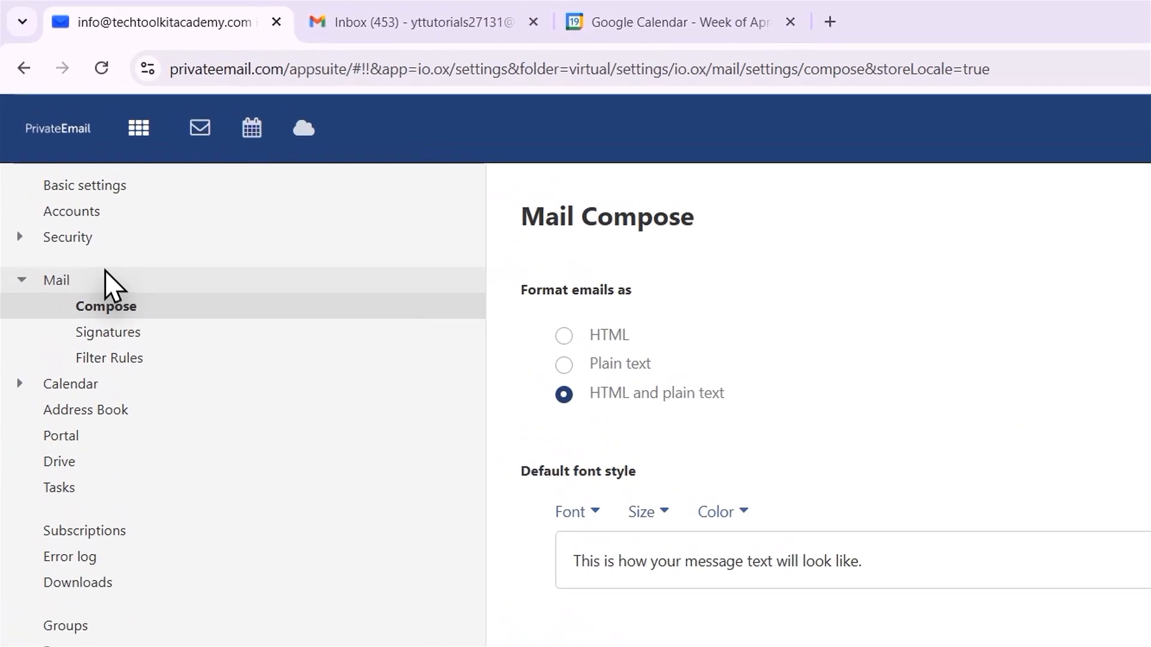
click(75, 196)
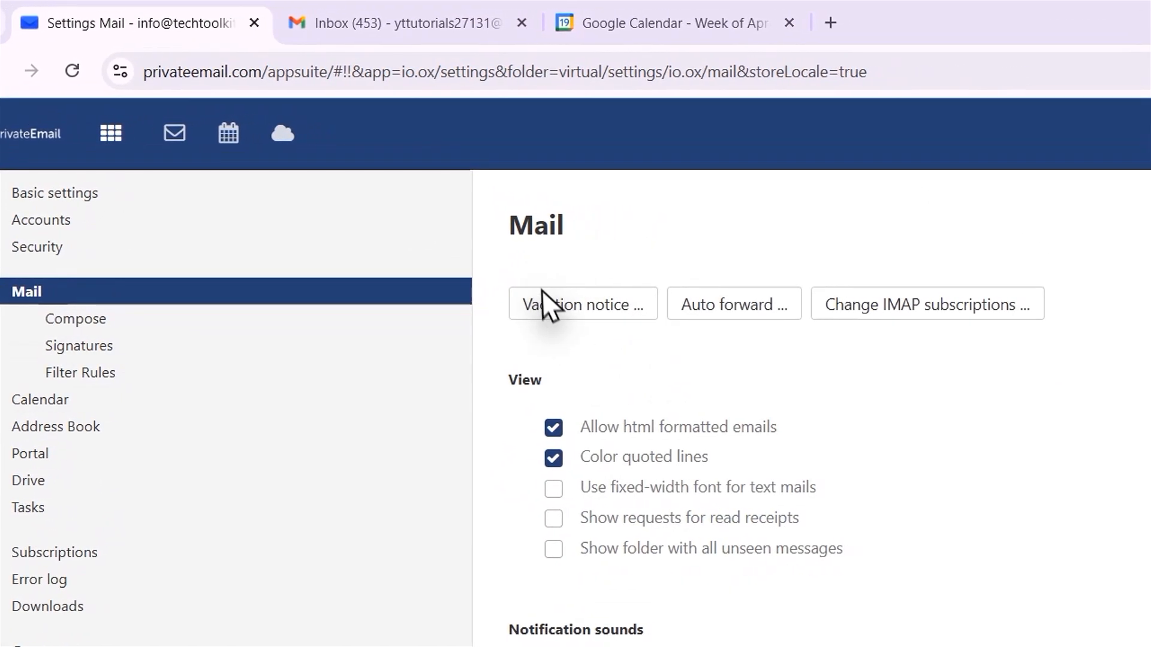
click(577, 311)
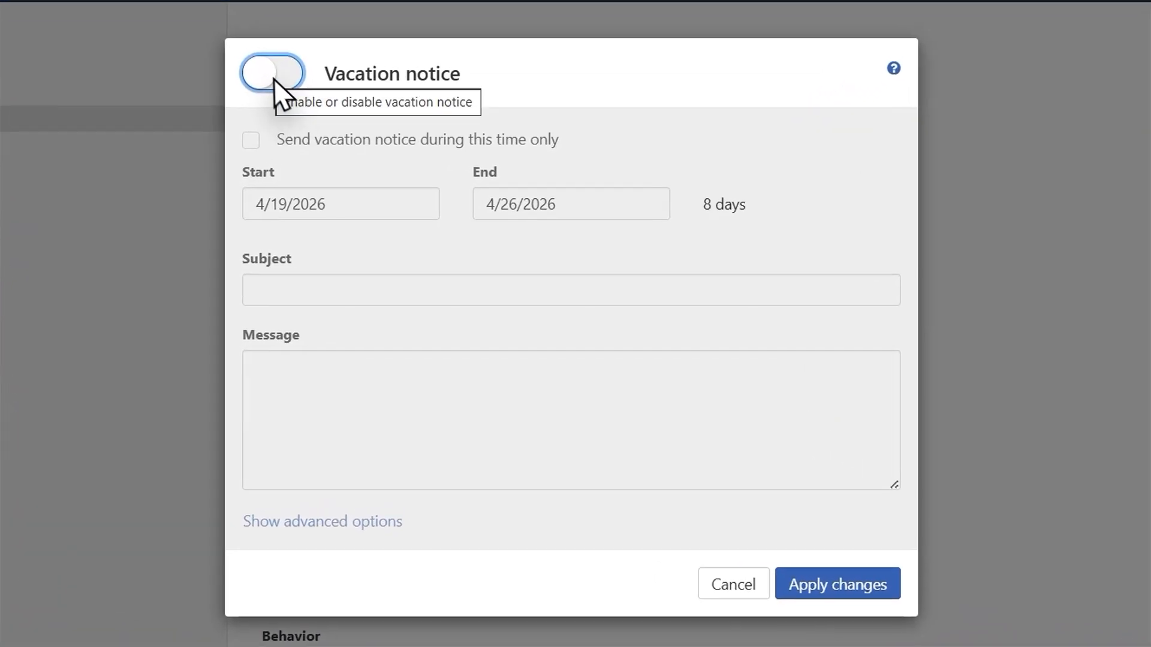
click(271, 78)
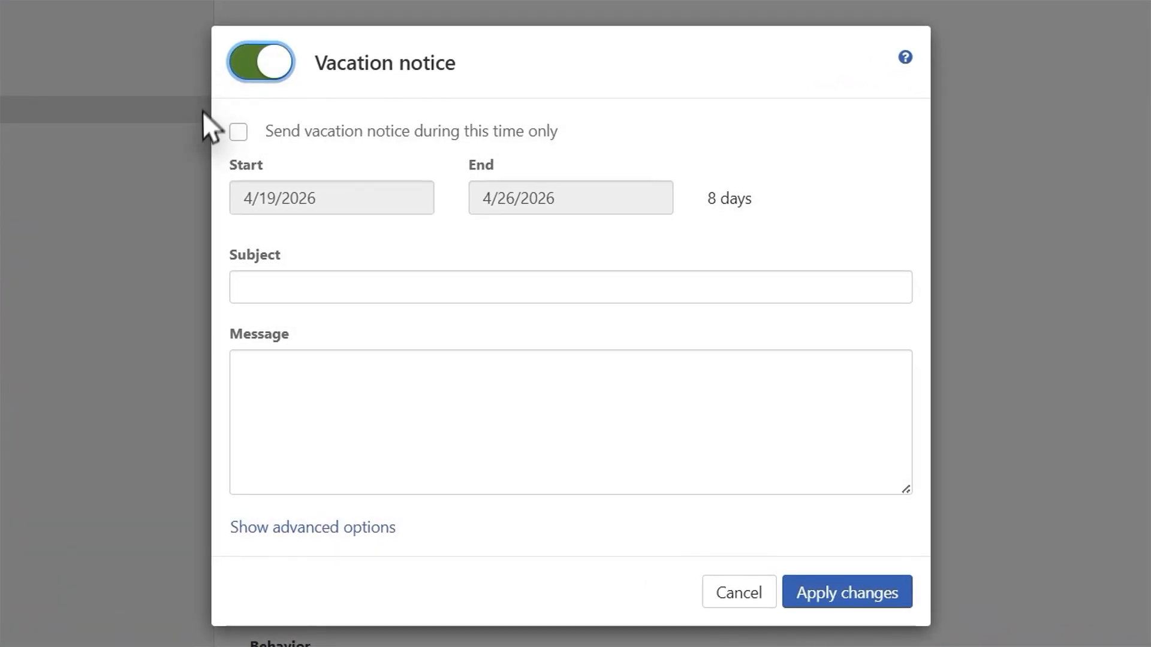
click(238, 133)
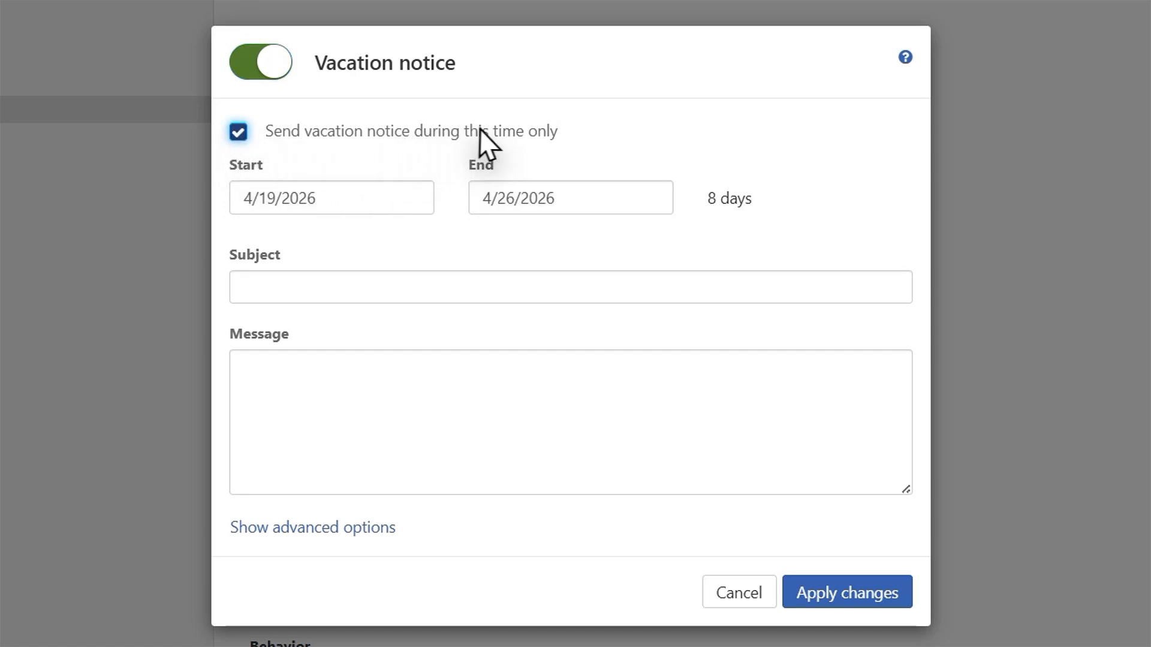
End the notice on 4/27/2026, with subject "Out Of Office" and a message giving the 27/04/2026 return and SMS for urgent communication, and apply it.
click(520, 197)
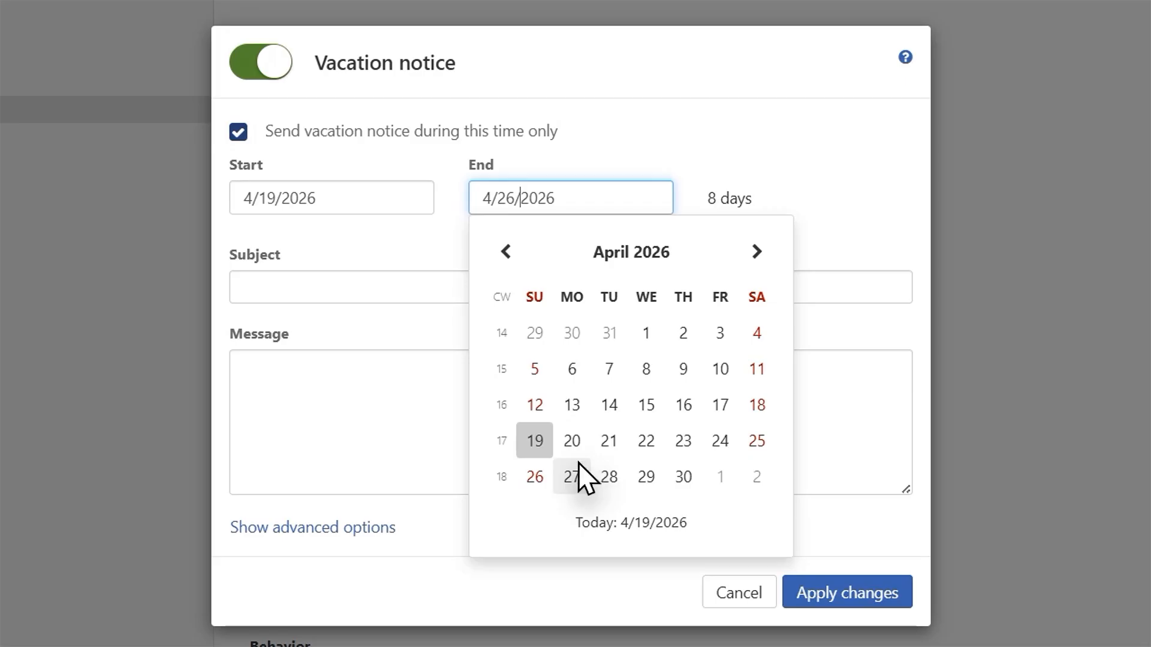
click(572, 478)
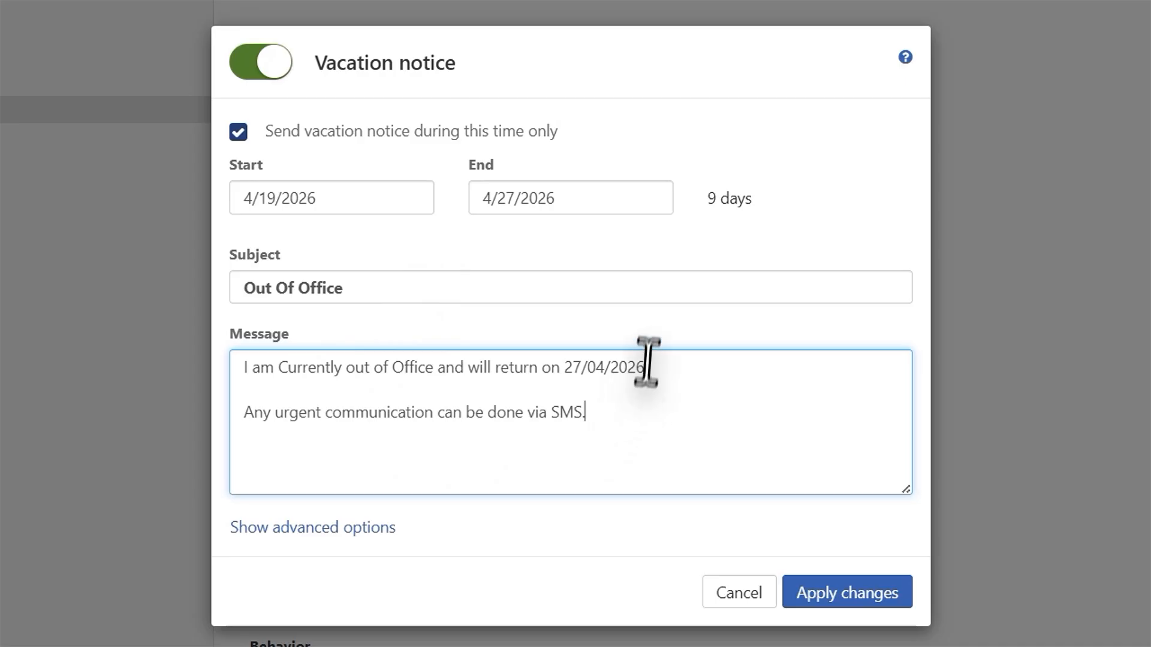
click(837, 602)
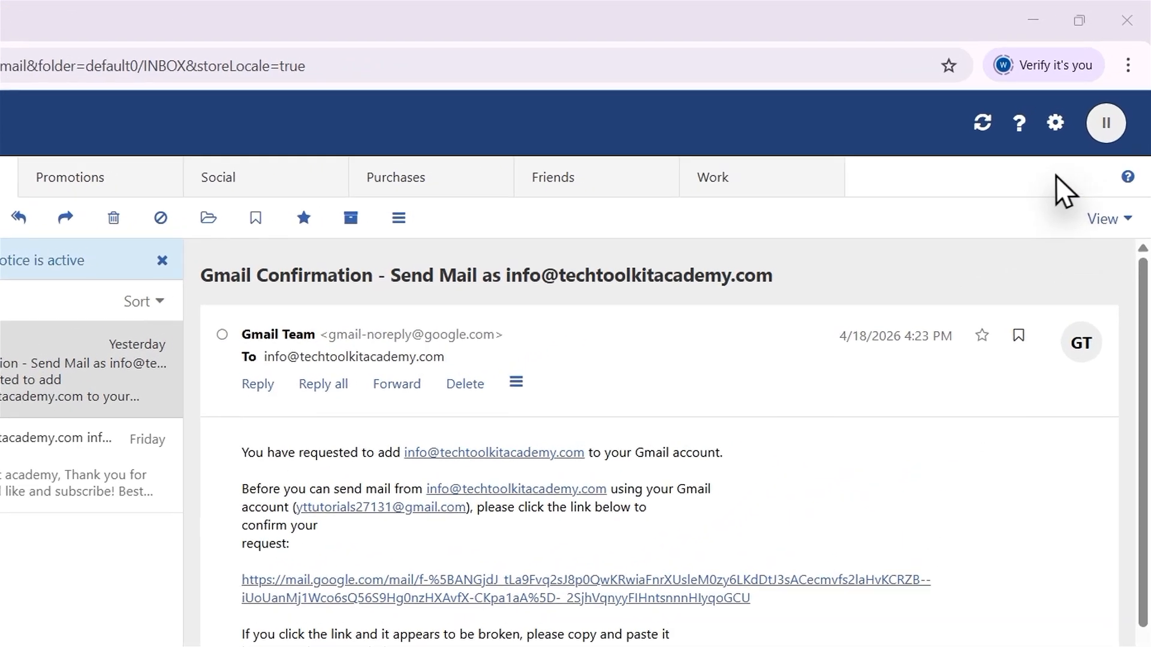
Open the mail filter rules in the settings and add a new rule named "Forward Invoices".
click(1083, 94)
click(933, 196)
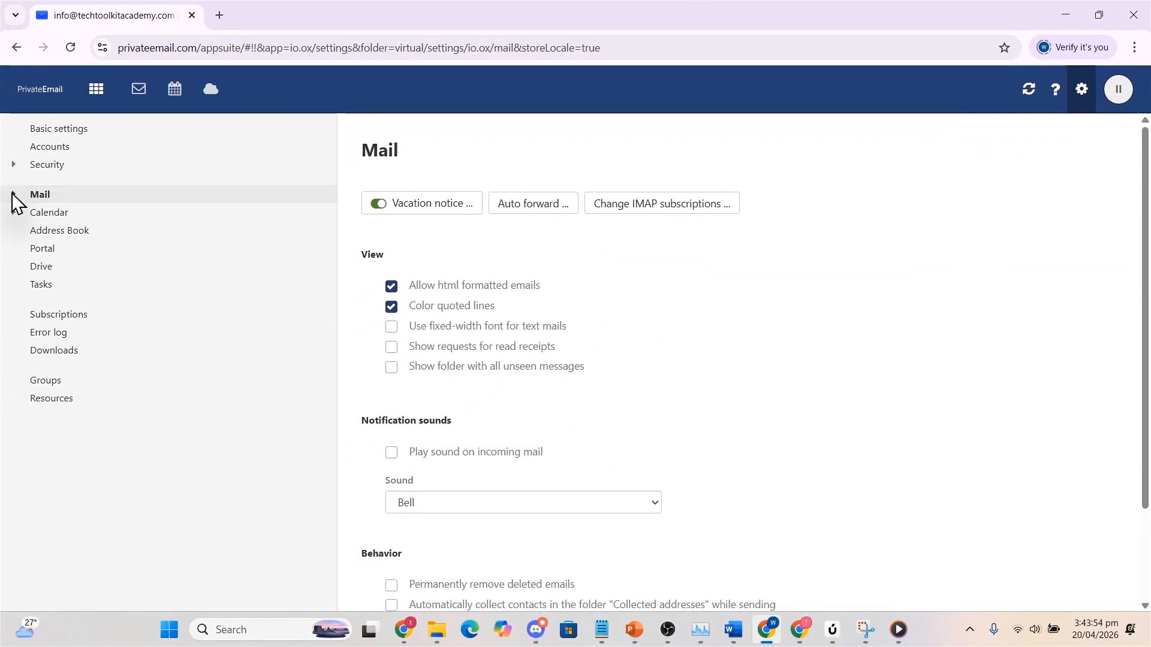
click(13, 194)
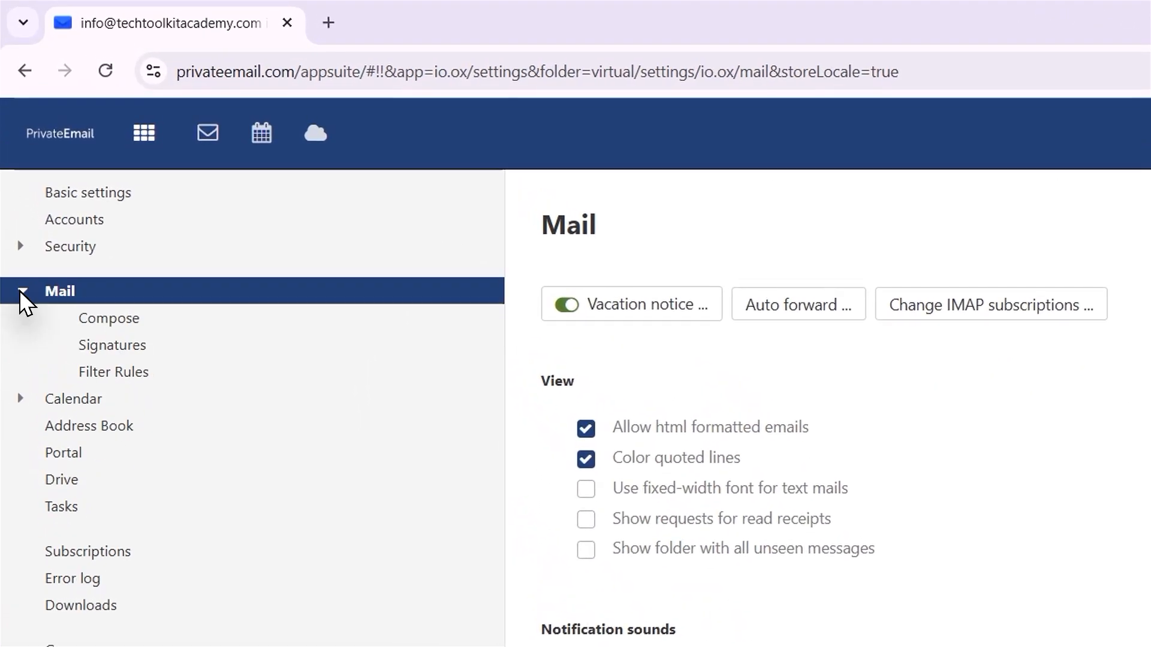
click(111, 373)
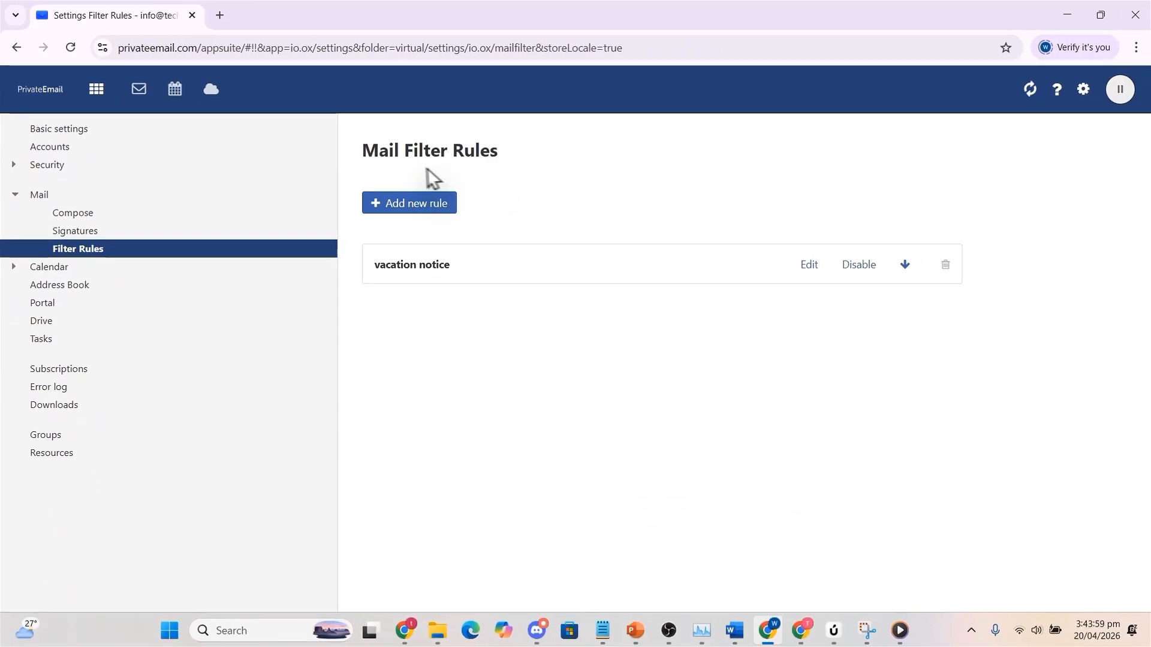
click(387, 205)
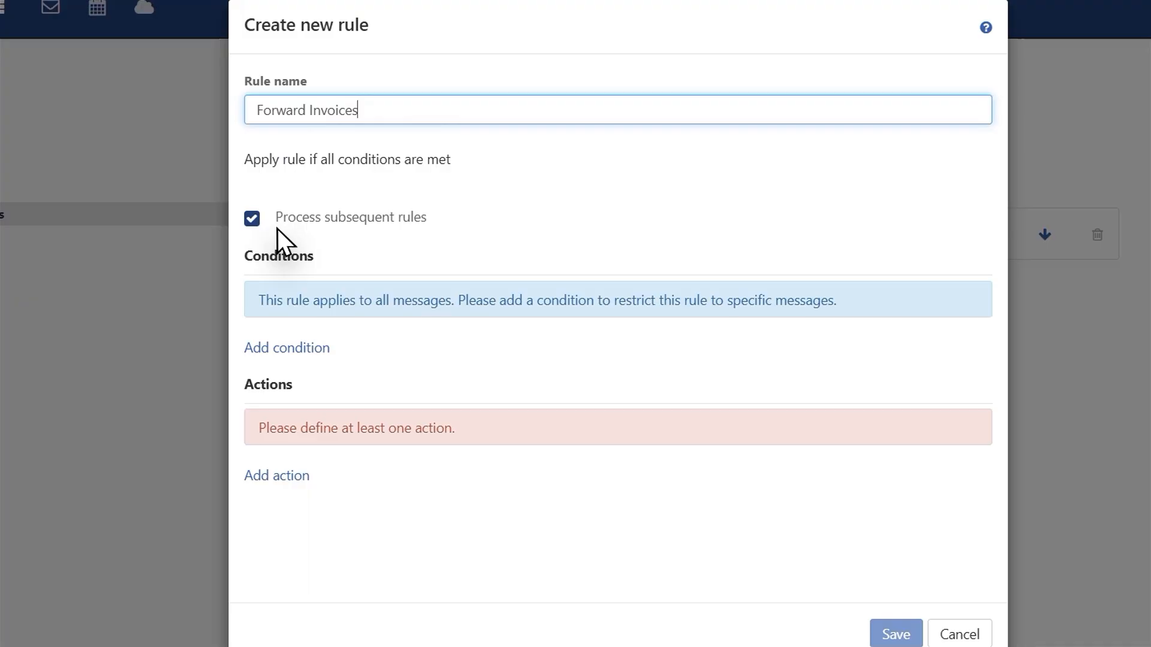
Add two conditions to the rule: subject contains "invoice" and subject contains "inv".
click(297, 350)
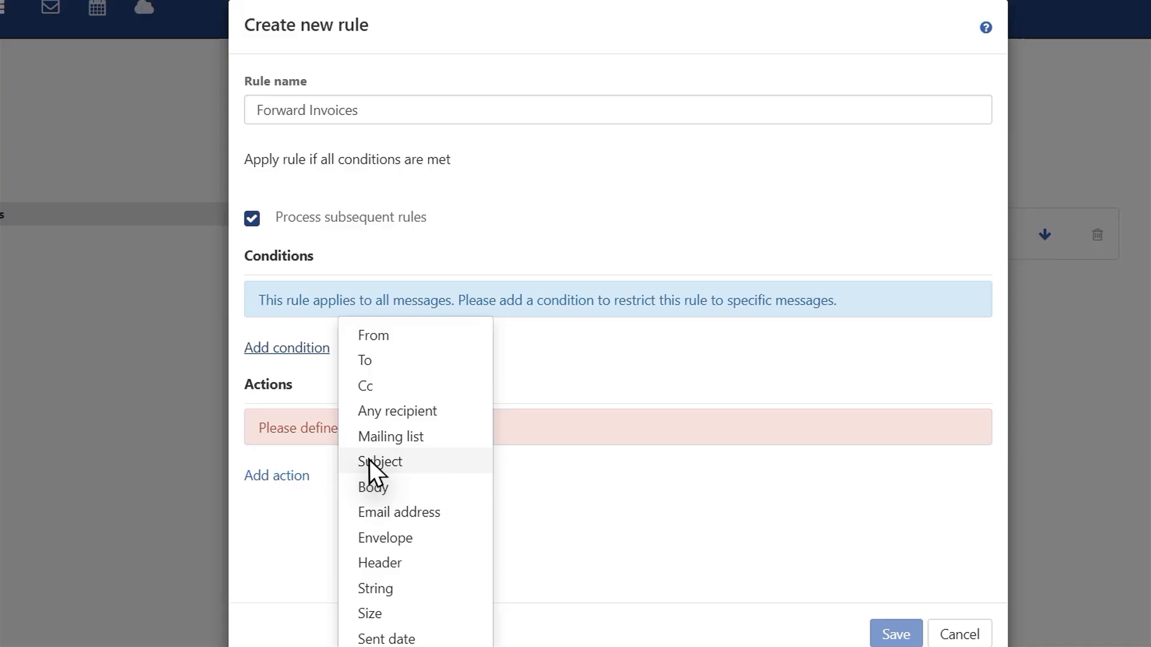
click(397, 461)
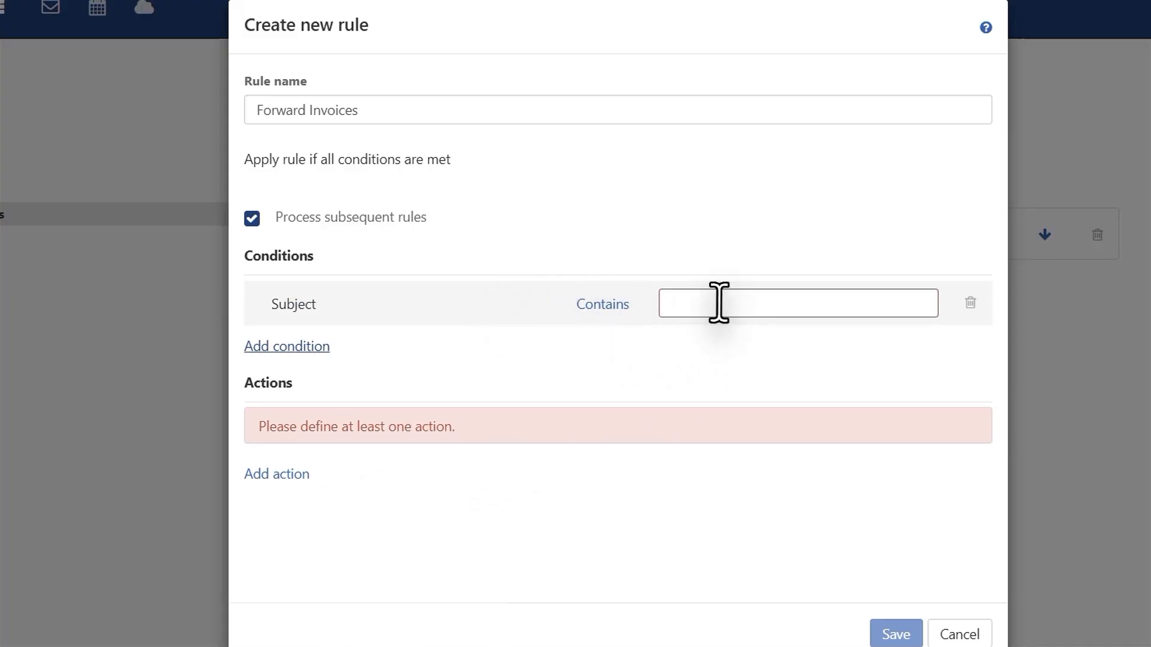
click(699, 305)
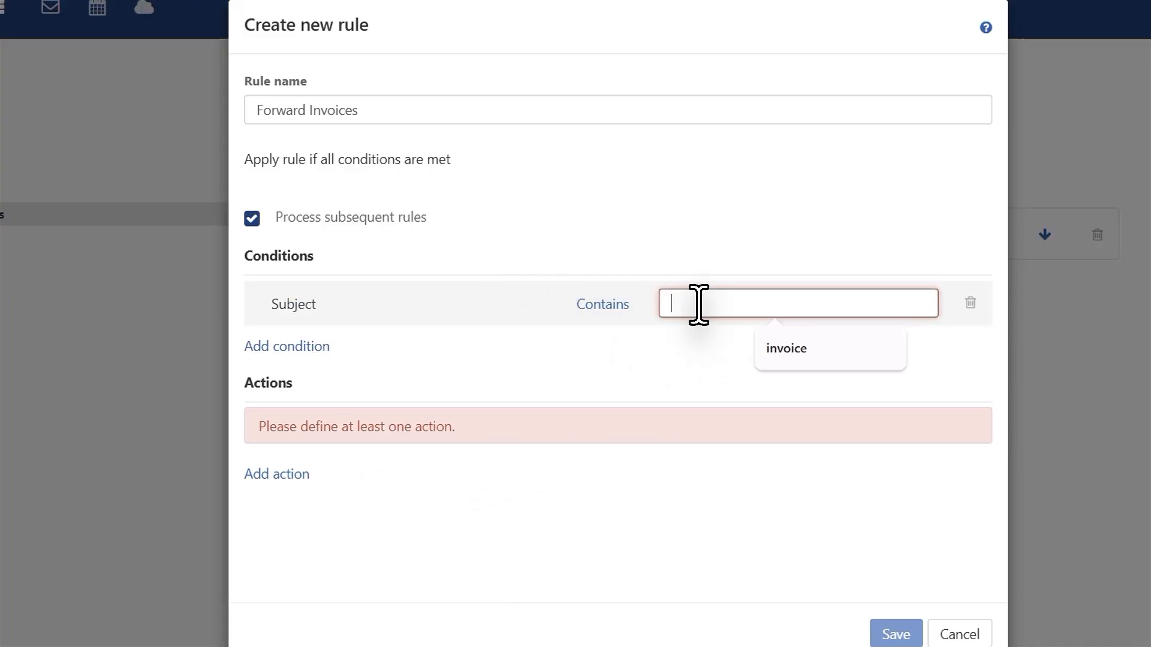
click(812, 345)
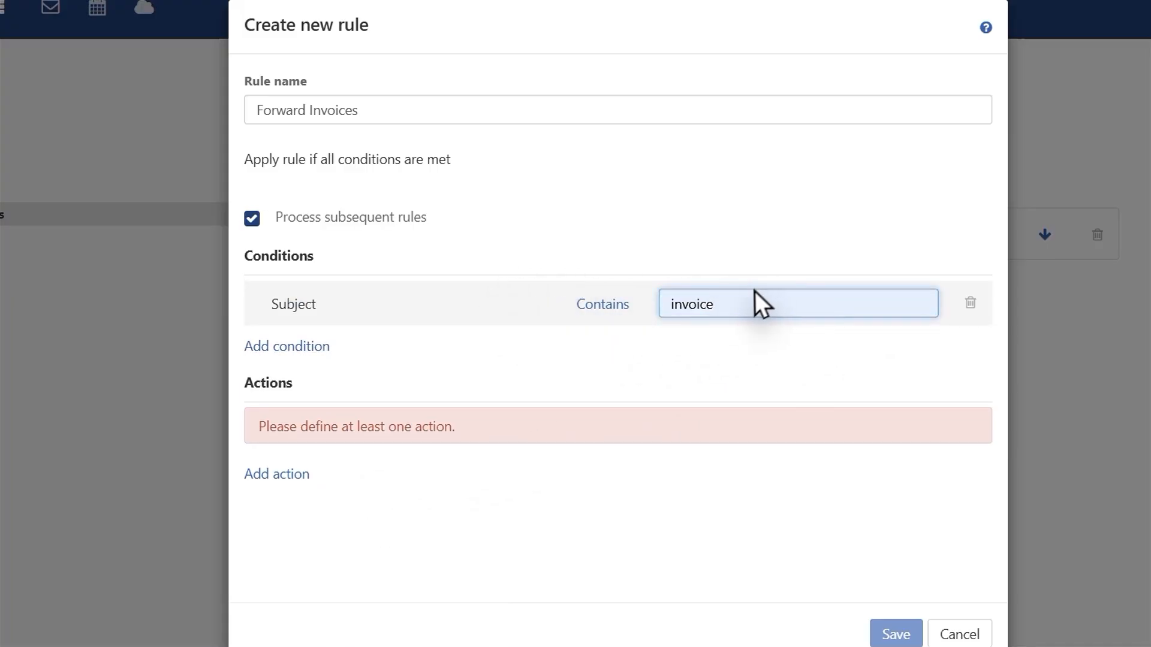
click(296, 345)
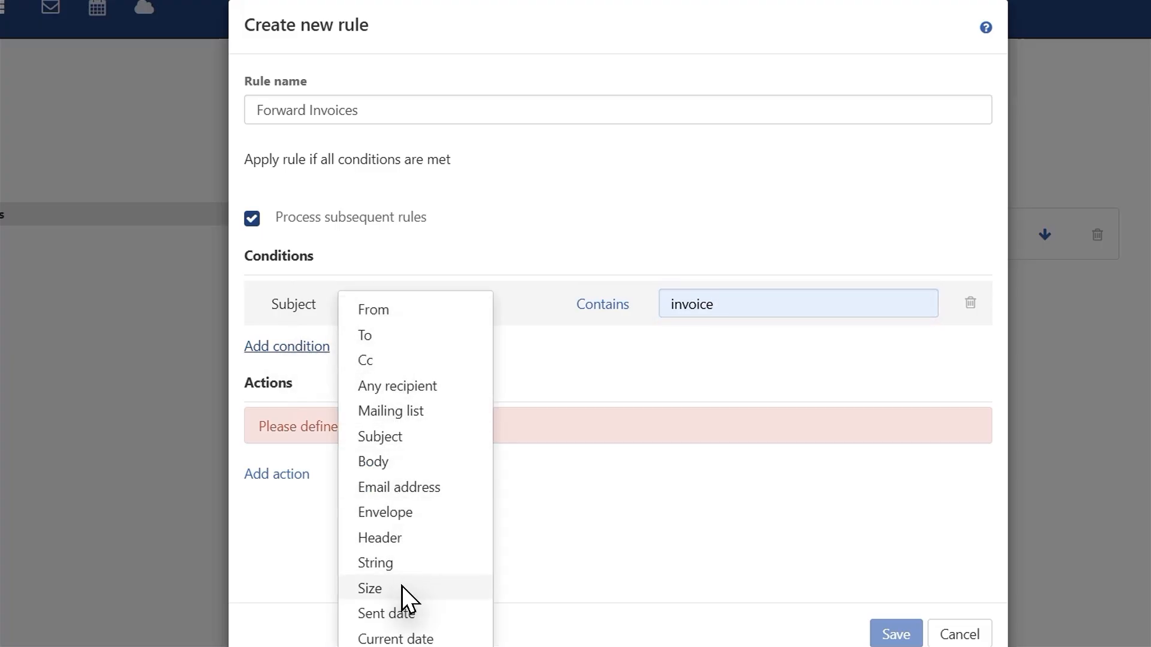
click(376, 441)
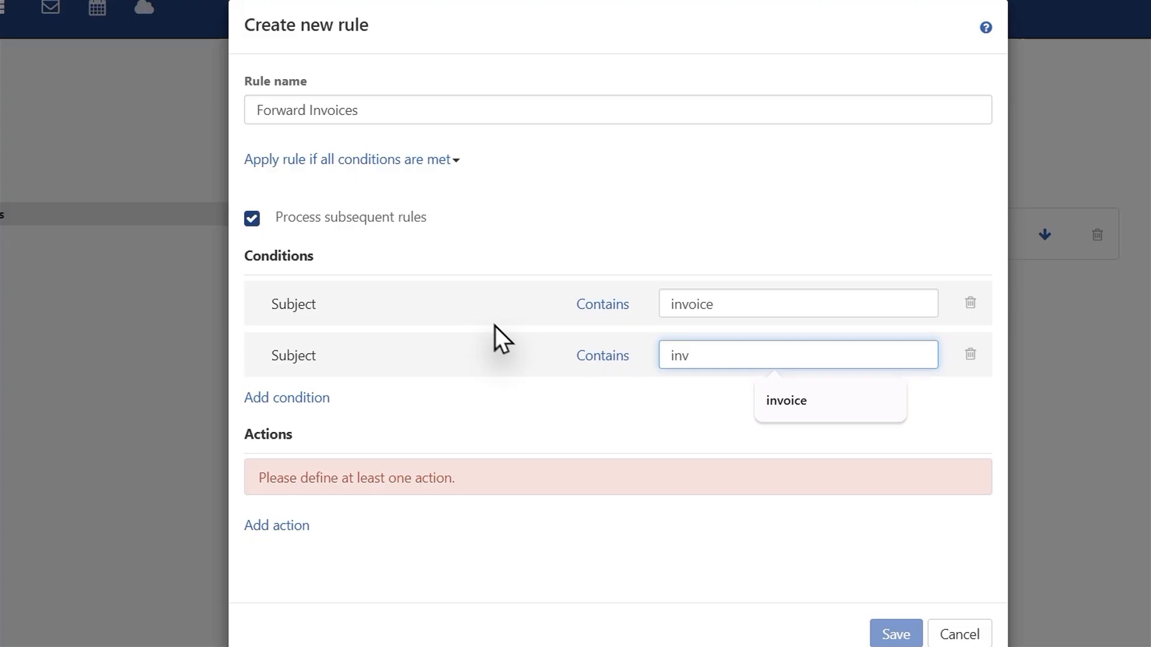
click(600, 302)
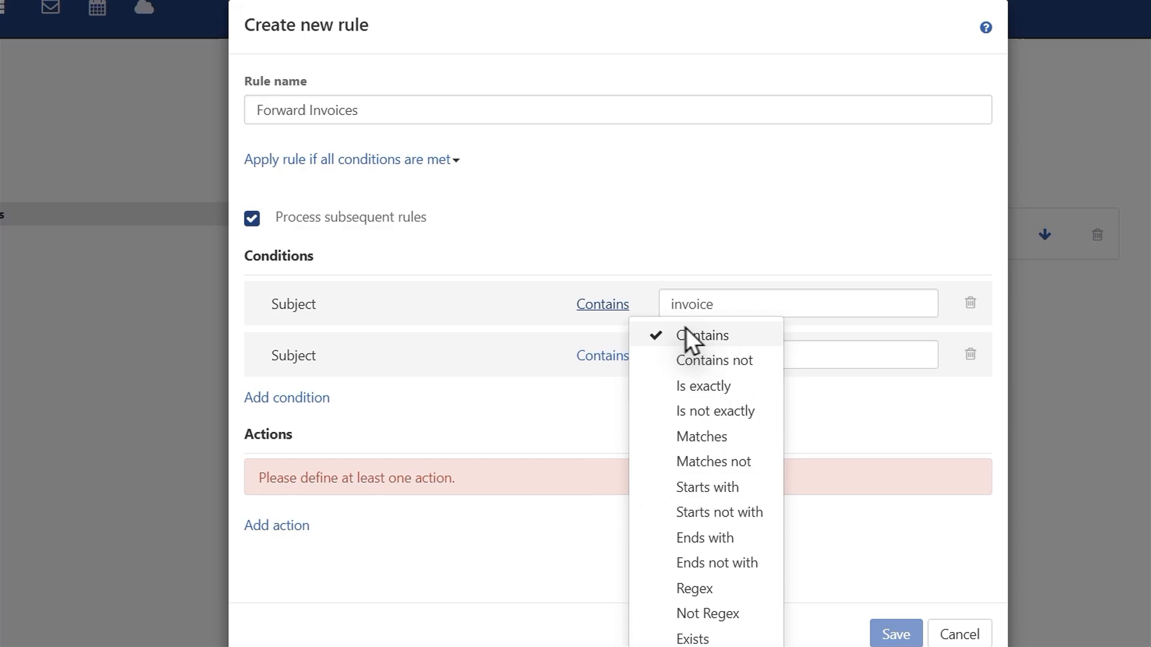
click(282, 440)
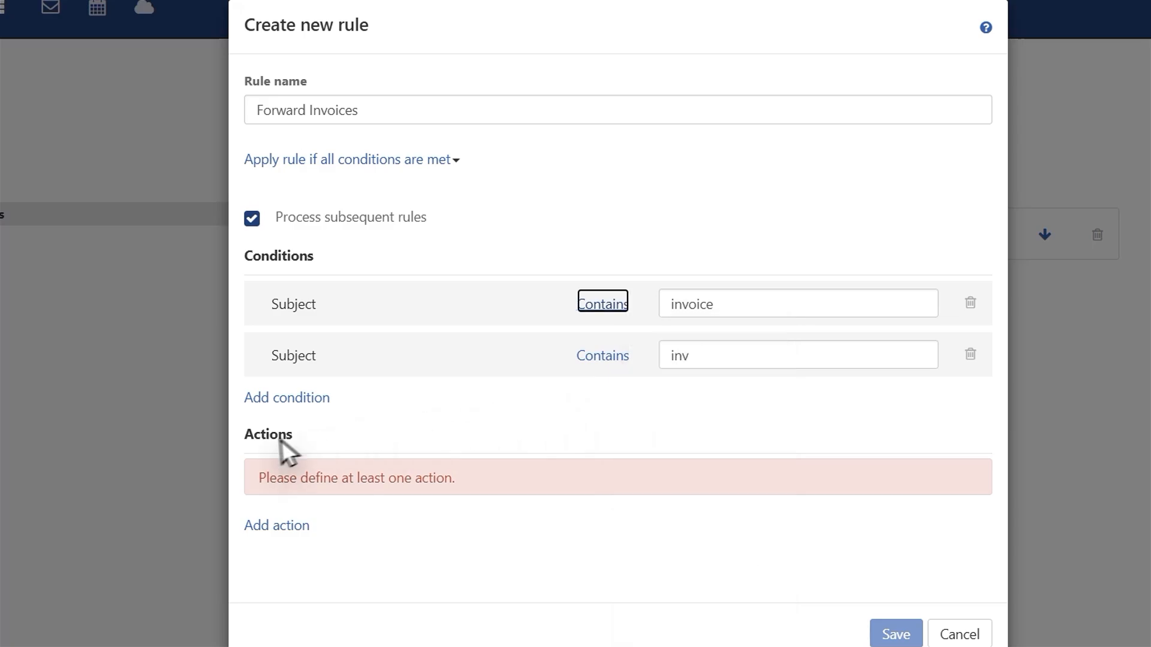
Add a Redirect to action with the recipient's e-mail address on the domain, and save the rule.
click(280, 526)
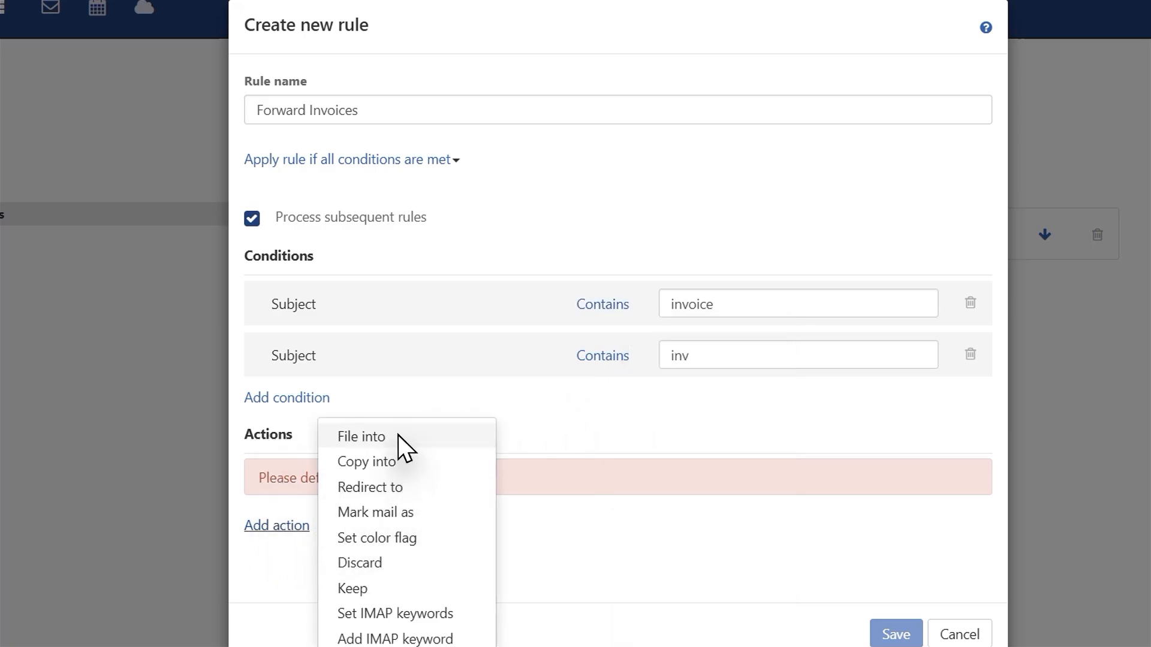
click(399, 487)
click(708, 479)
key(ctrl+v)
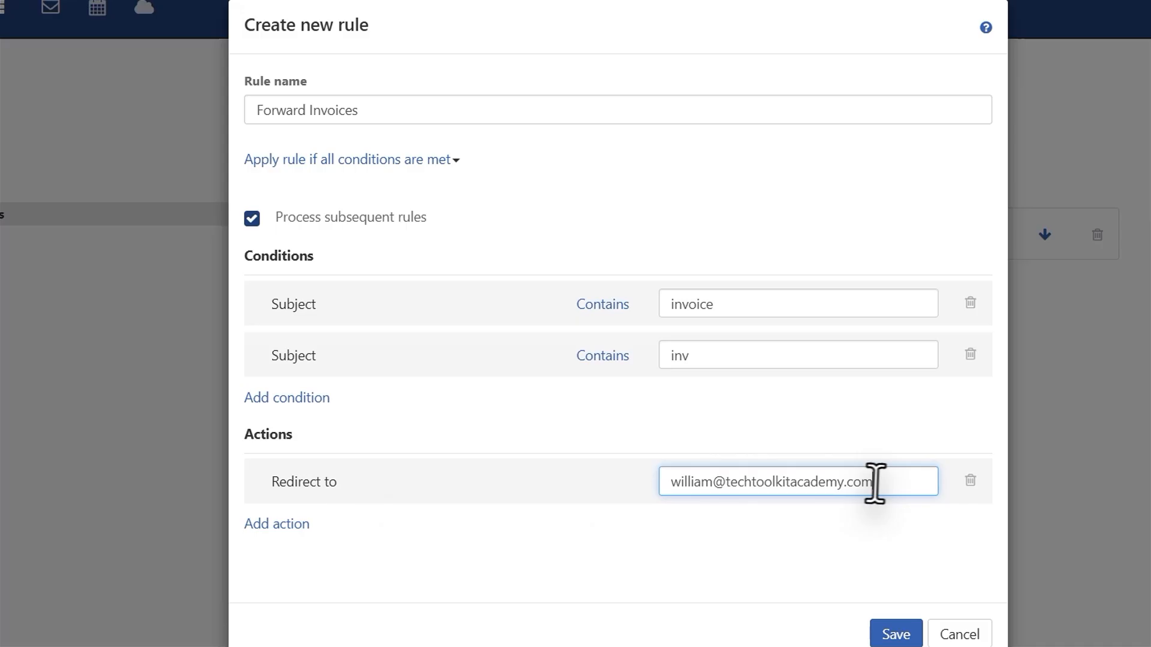
click(889, 634)
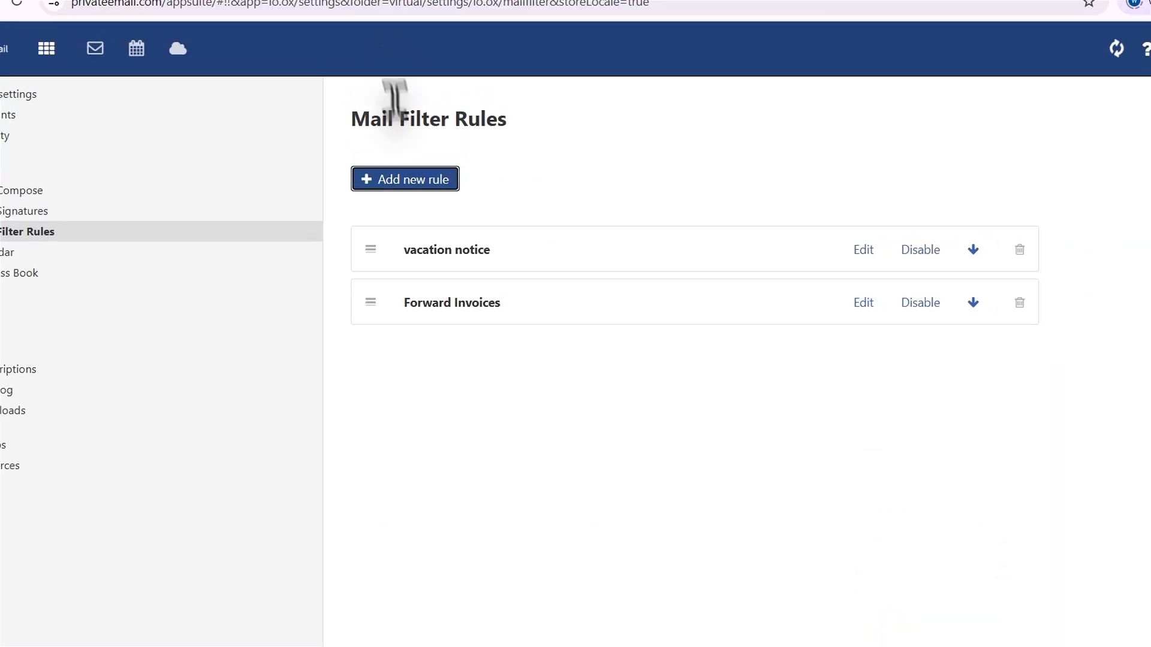
click(809, 309)
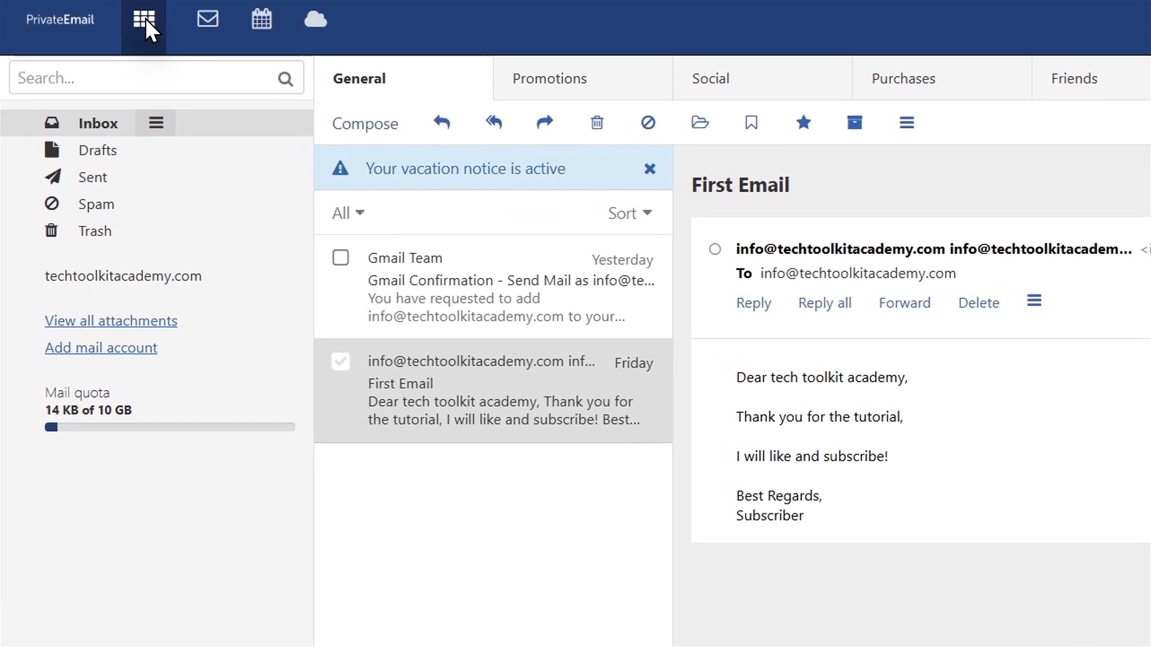
Switch to Drive and open the Pictures folder inside My files.
click(97, 89)
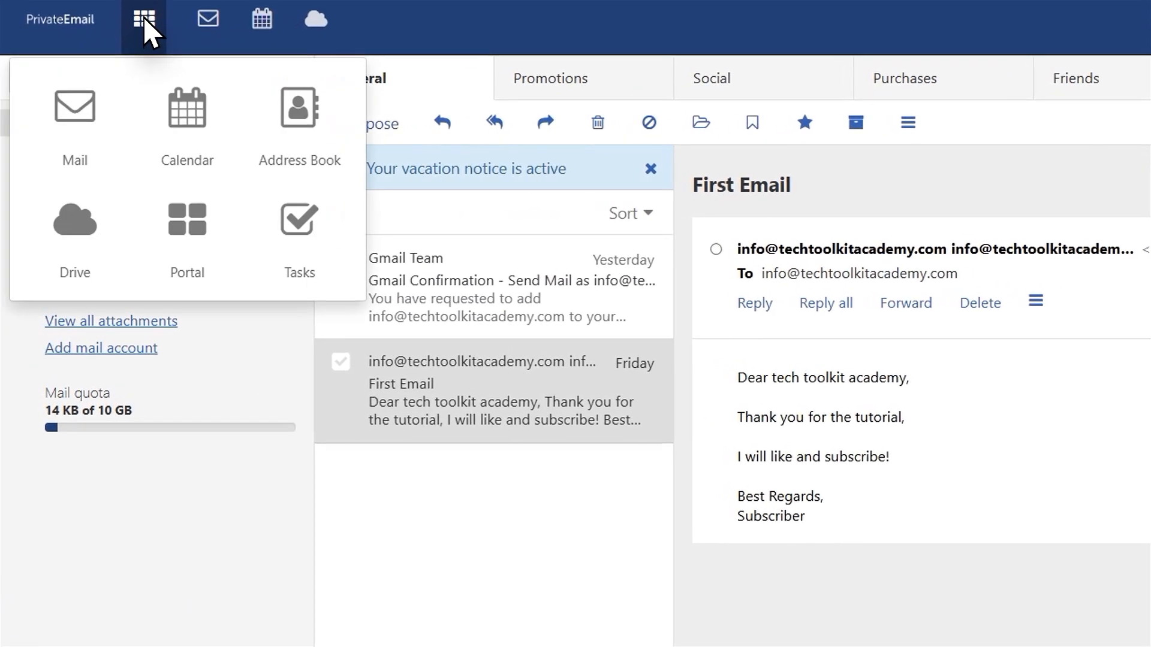
click(76, 231)
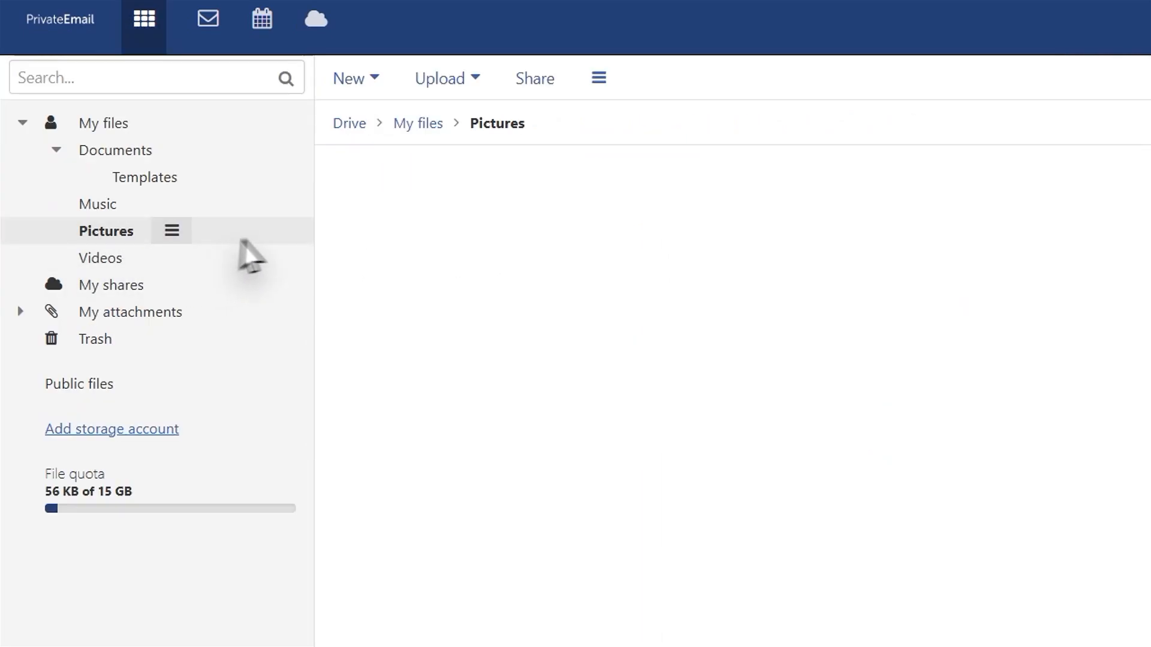
click(357, 127)
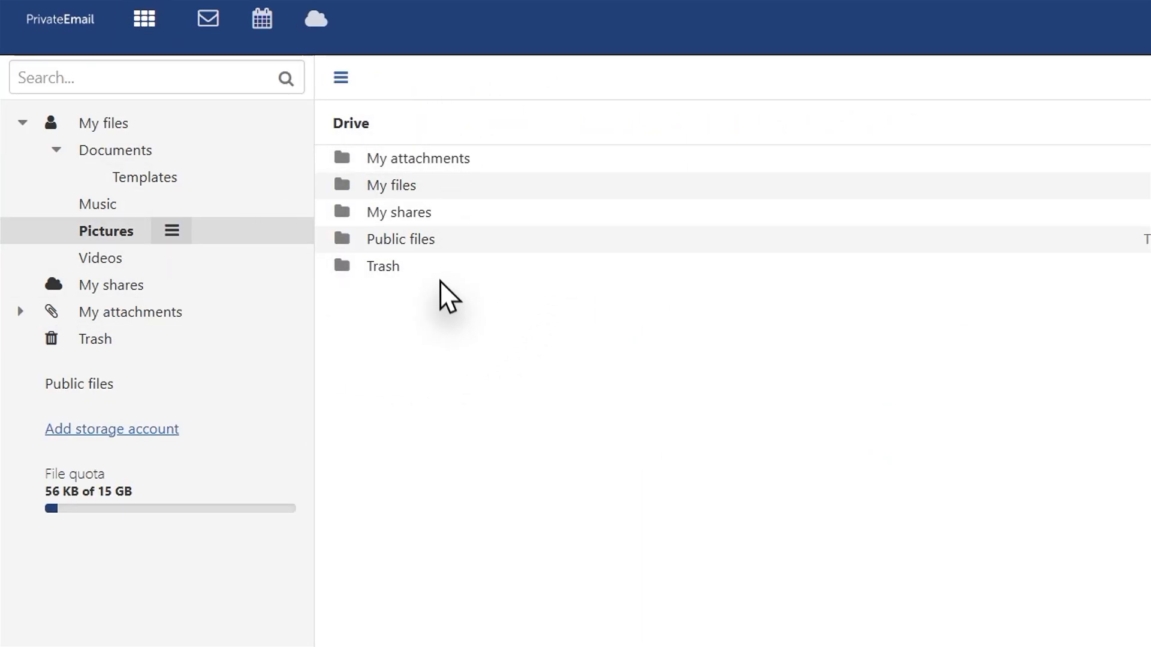
click(426, 192)
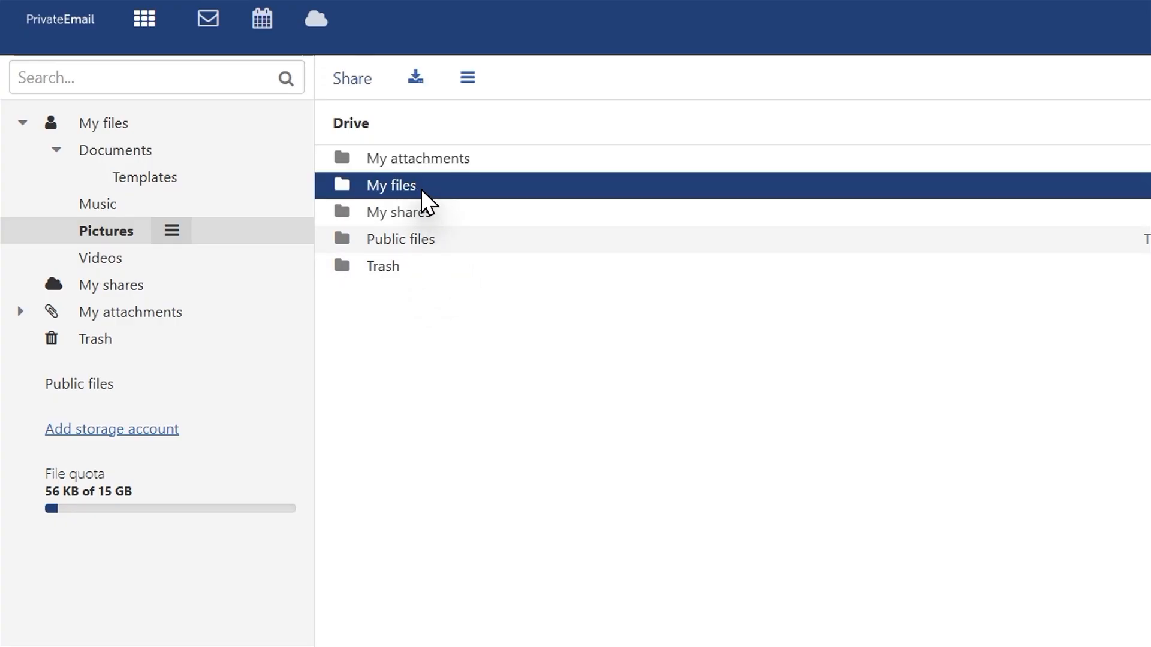
double_click(422, 191)
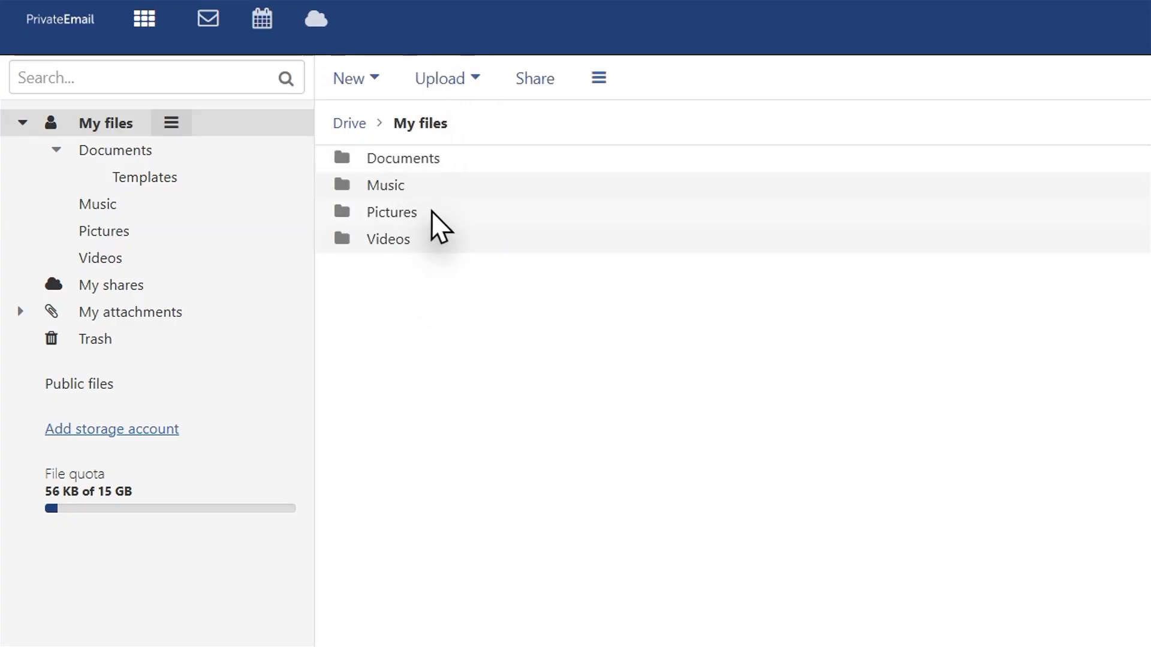
double_click(429, 224)
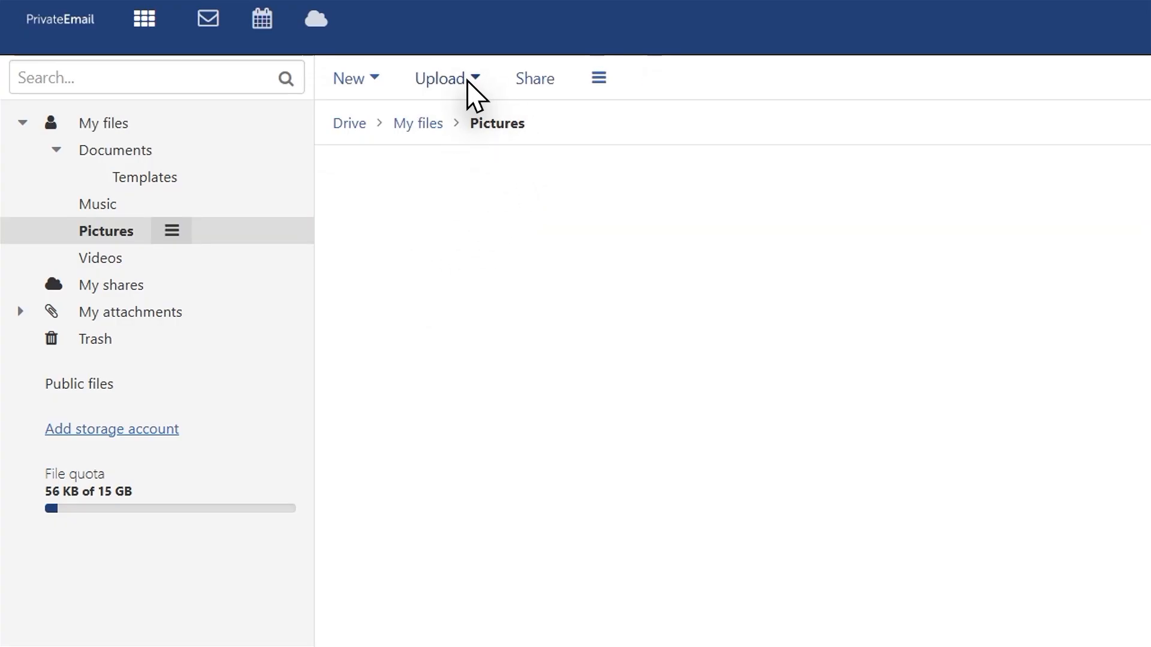
Upload the Channel Logo image from the computer's Pictures folder into the Drive Pictures folder.
click(473, 87)
click(444, 123)
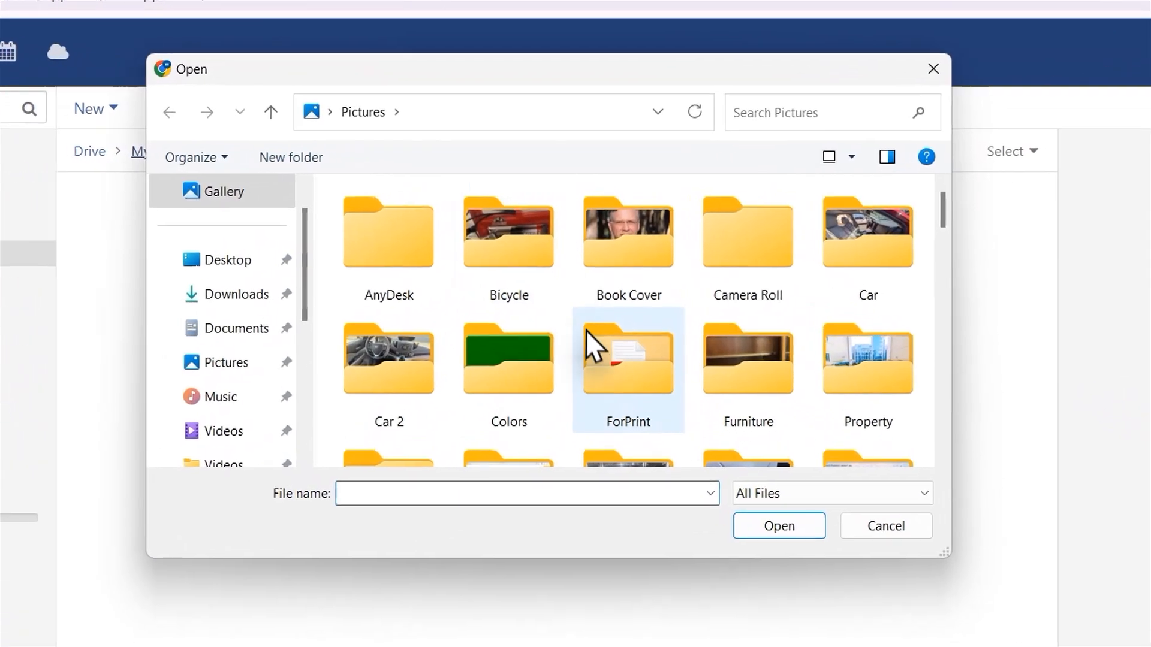
scroll(585, 350, down, 10)
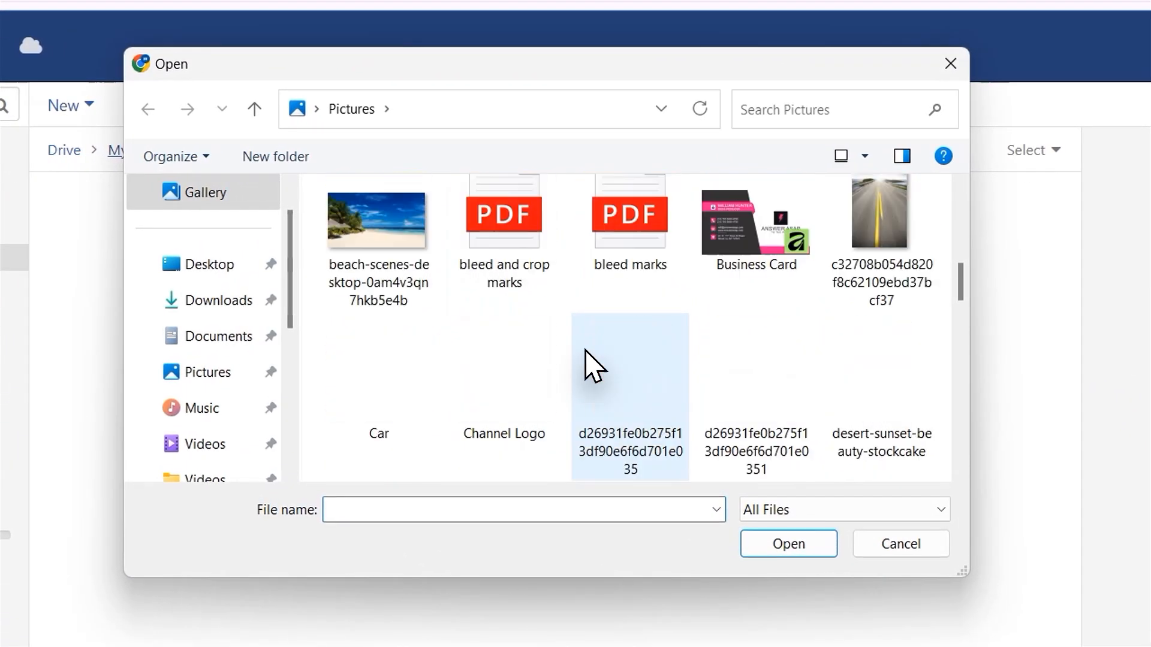
click(521, 408)
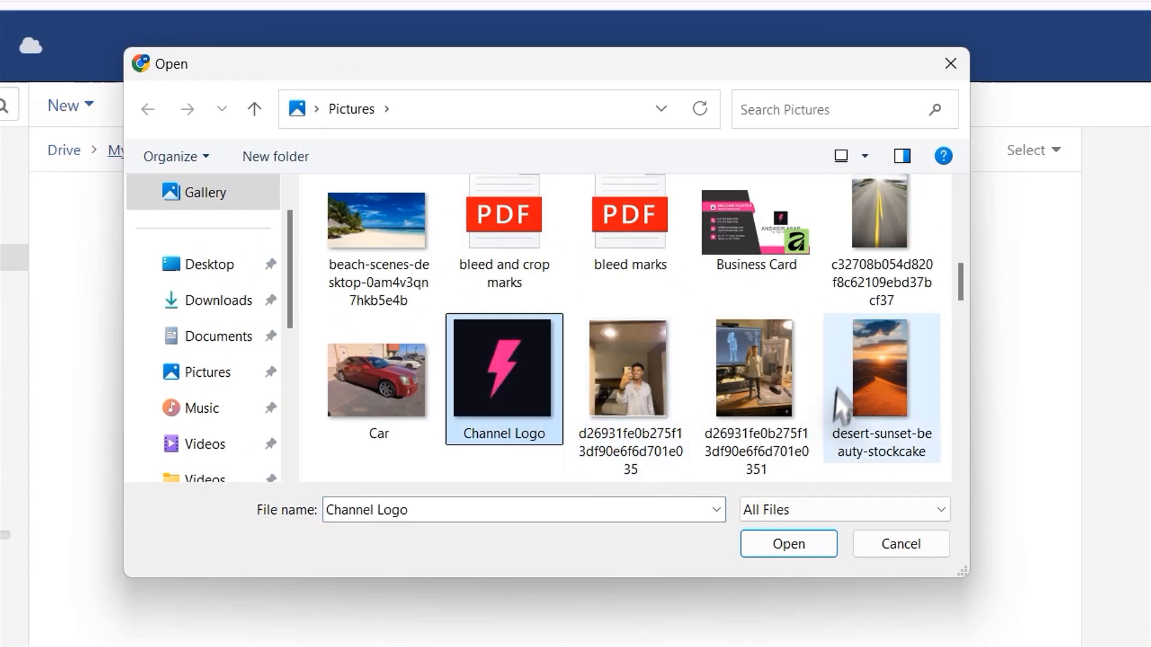
click(807, 546)
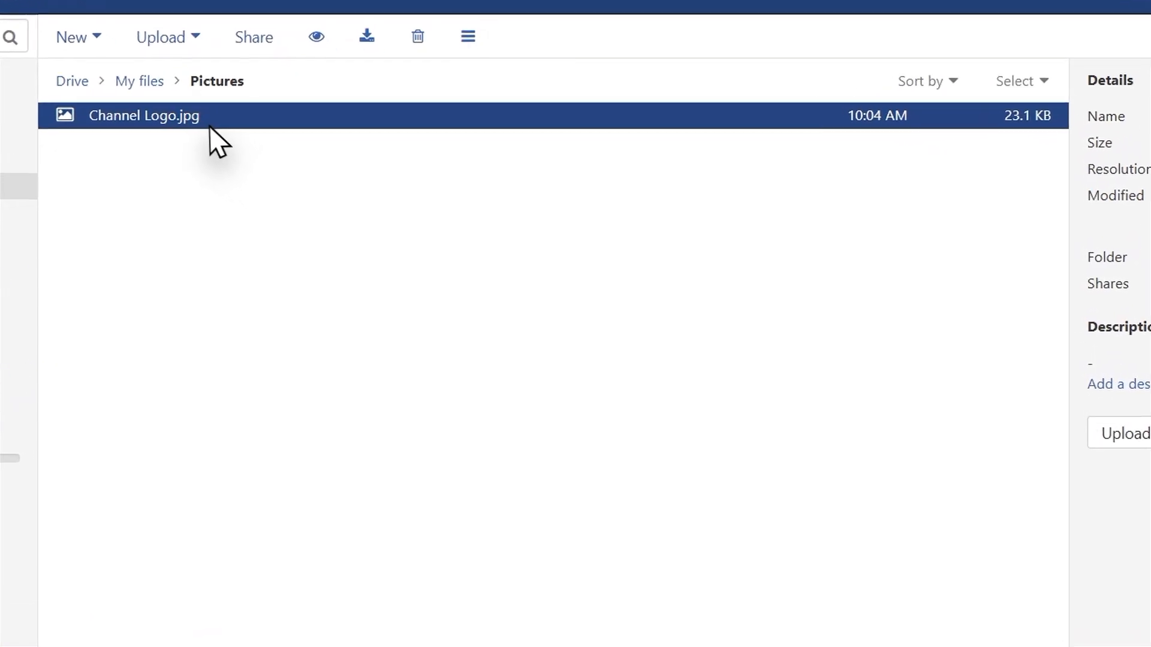
Set the sharing access of Channel Logo.jpg to "Anyone with the public link and invited people" and copy its public link.
right_click(324, 187)
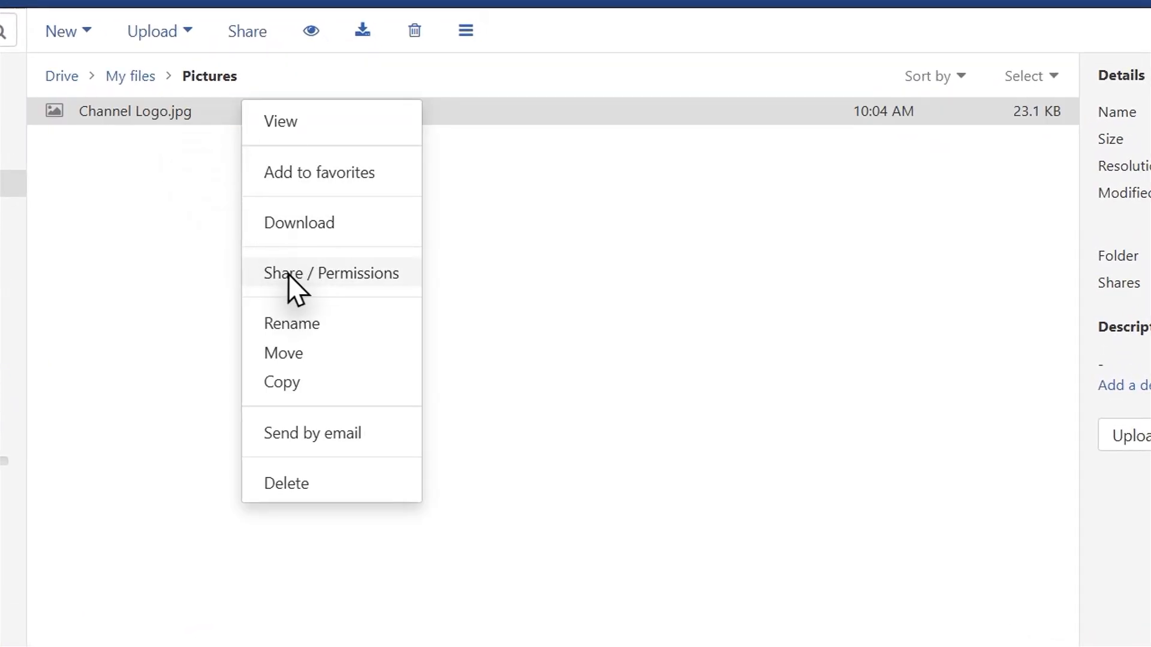
click(304, 277)
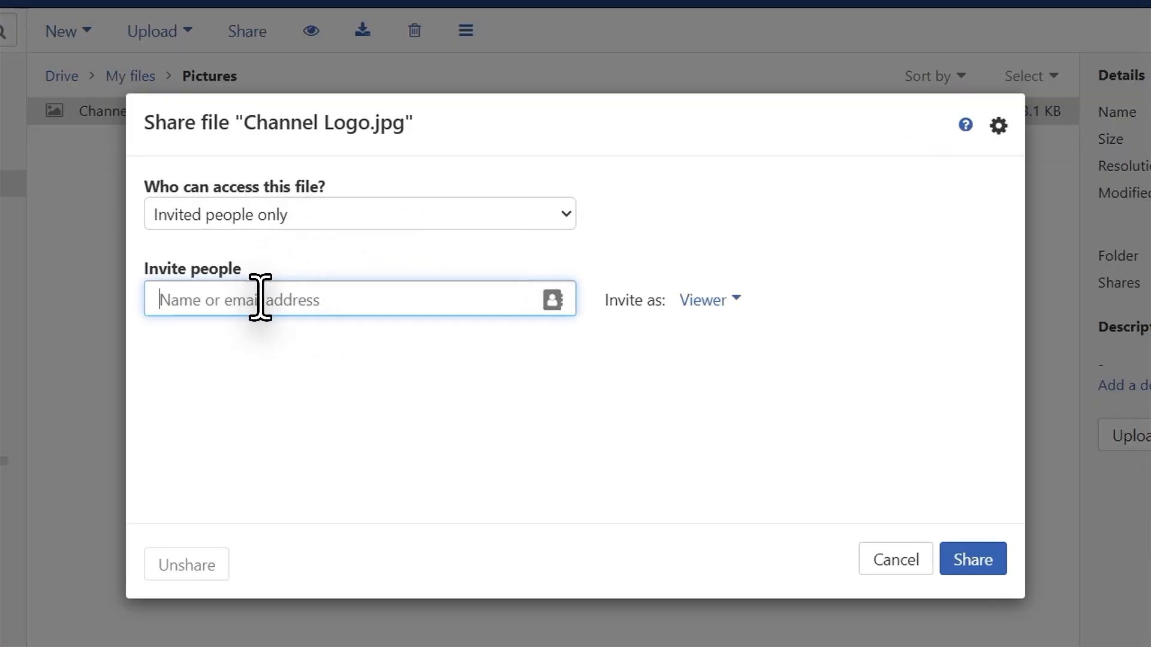
click(729, 302)
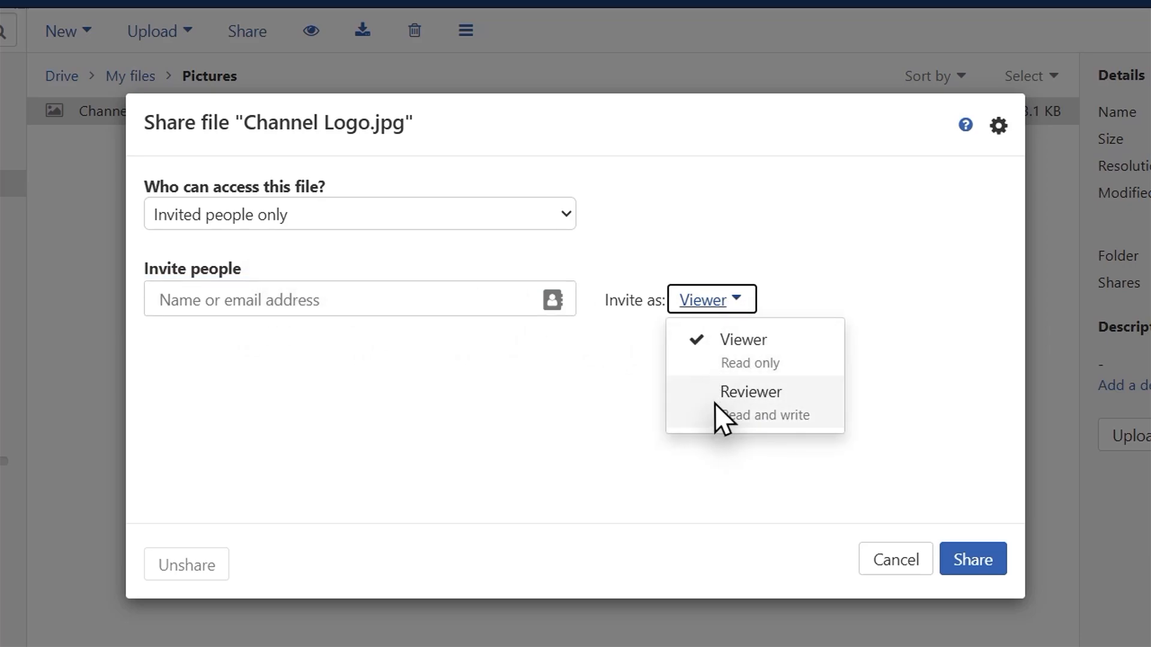
click(565, 224)
click(562, 219)
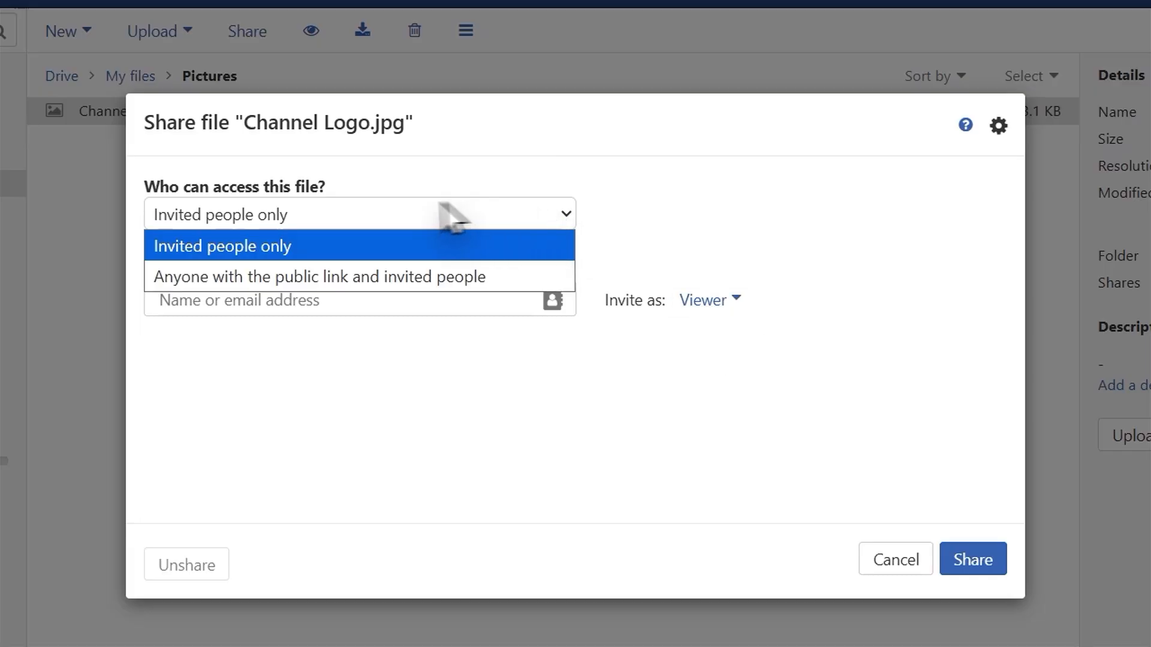
click(244, 279)
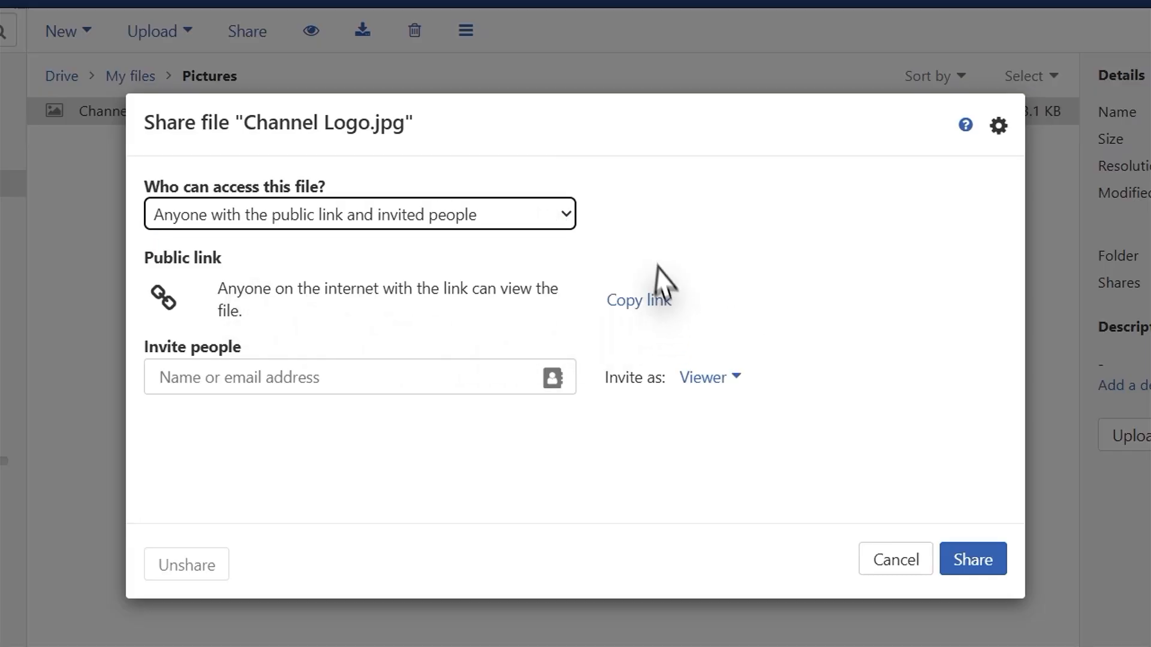
click(638, 298)
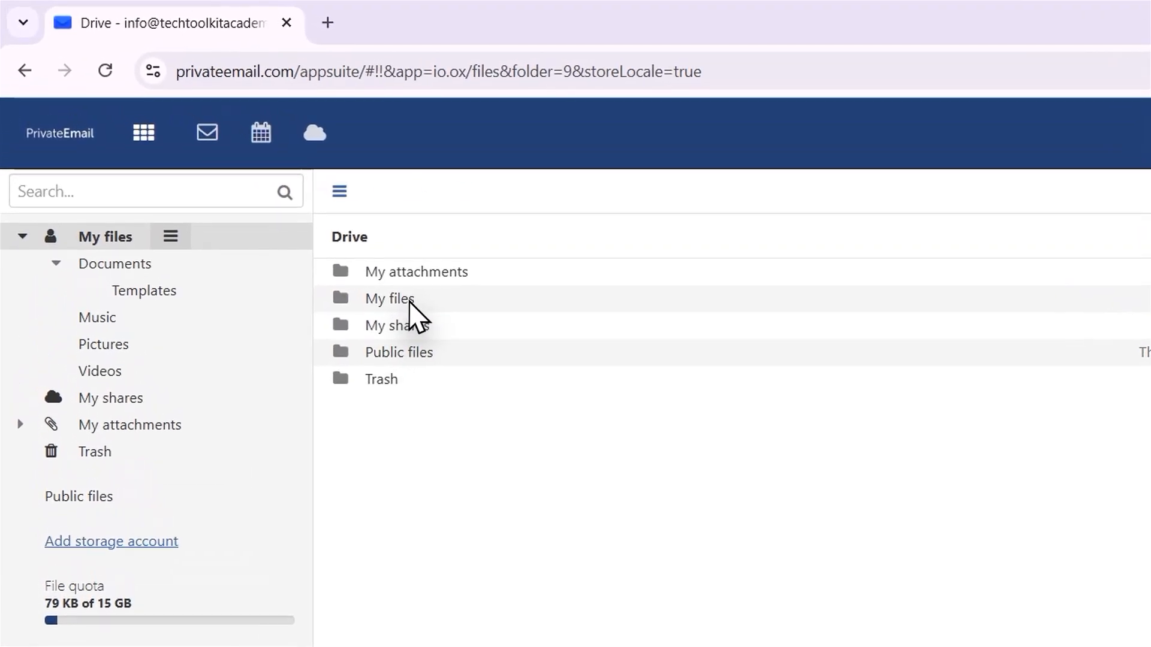
Open sharing for the My files folder in Drive and add a colleague's e-mail address on the domain as an invitee.
click(410, 300)
click(352, 194)
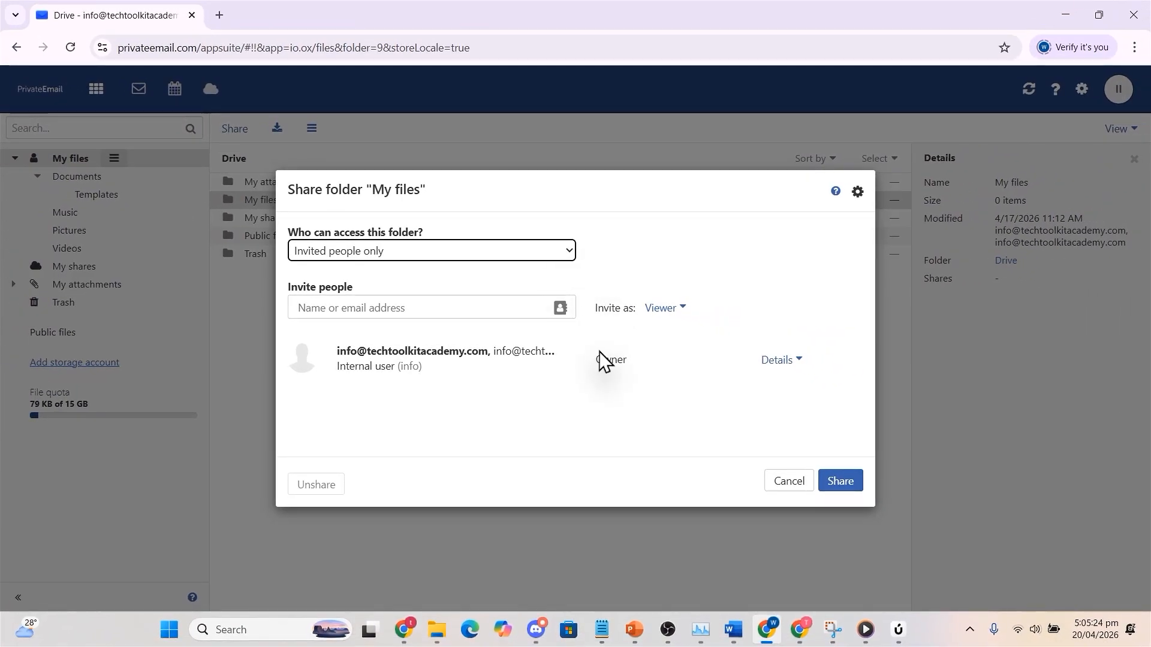
click(486, 307)
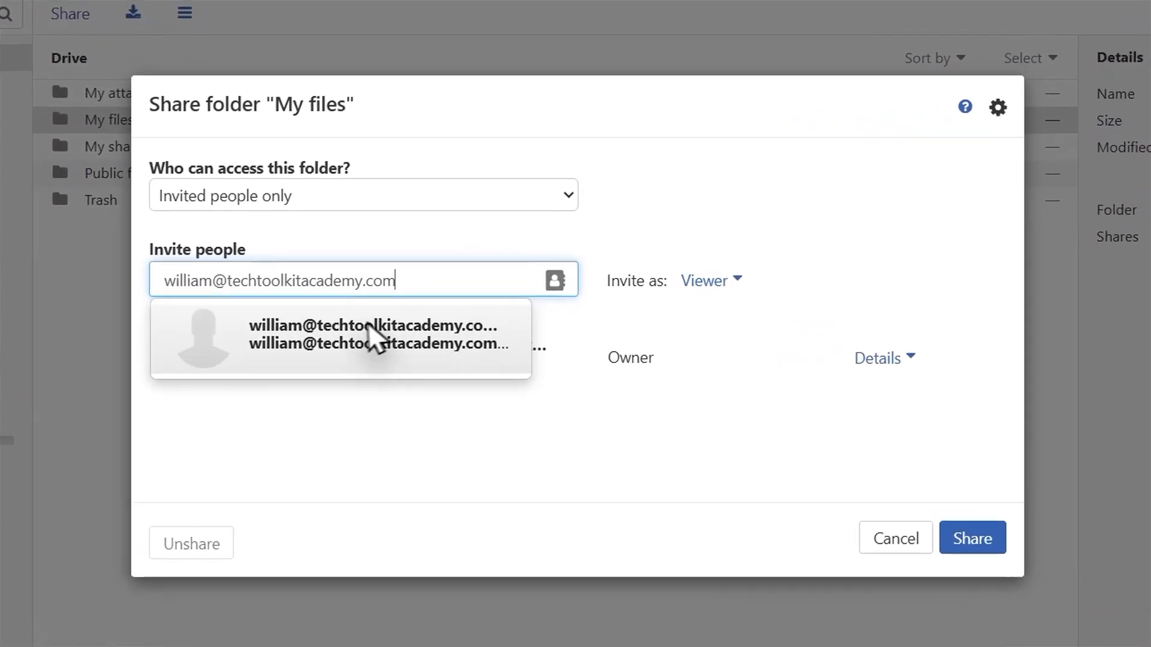
click(440, 351)
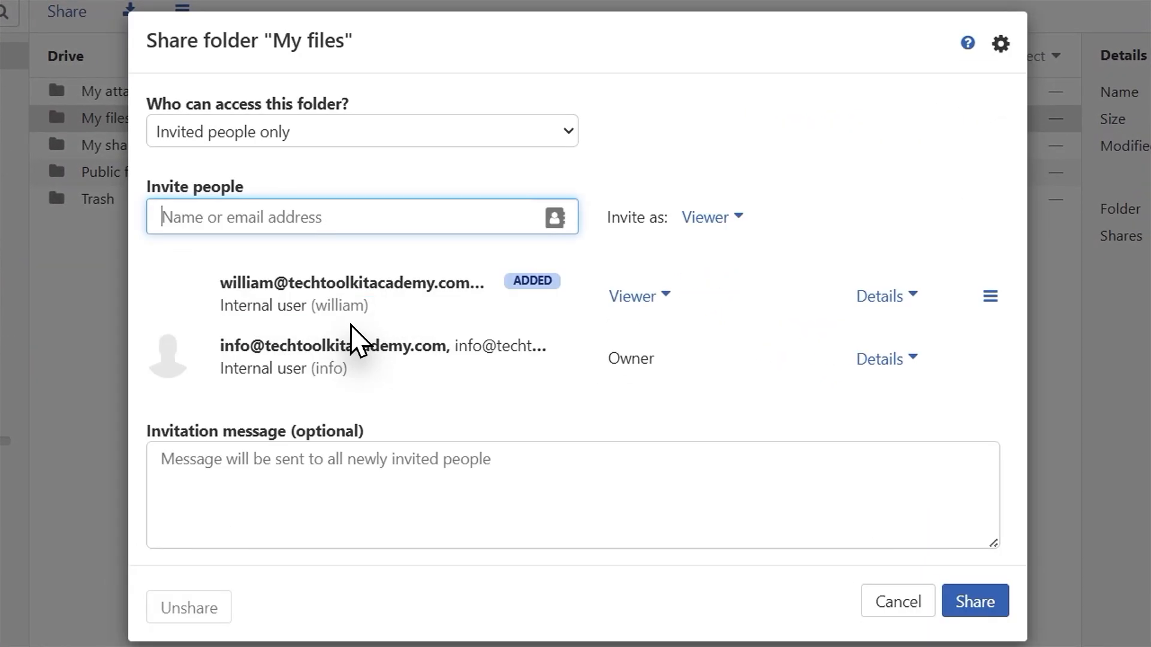
Give the invited colleague the Author role on the My files folder and share it.
click(653, 301)
click(653, 300)
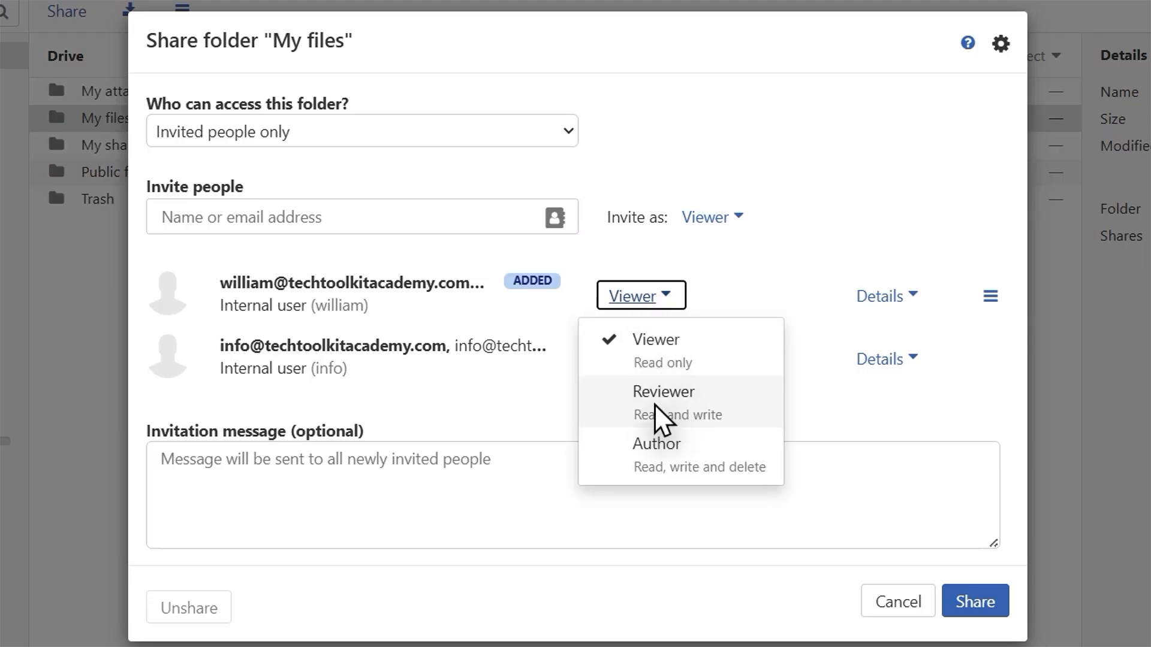
click(664, 463)
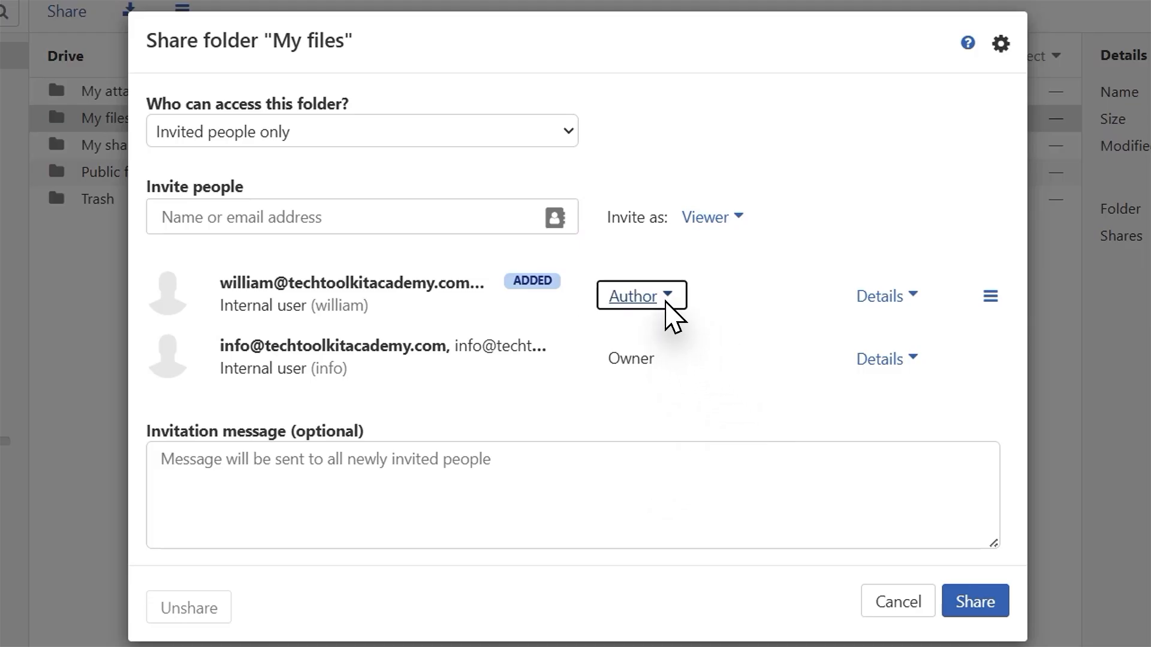
click(975, 605)
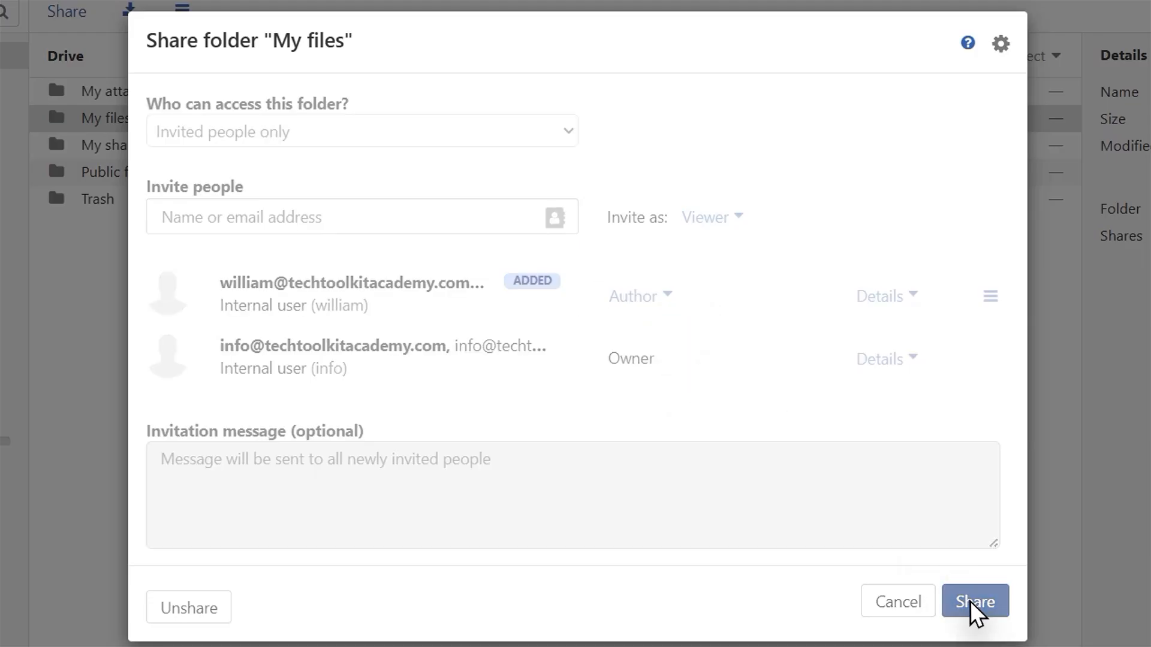